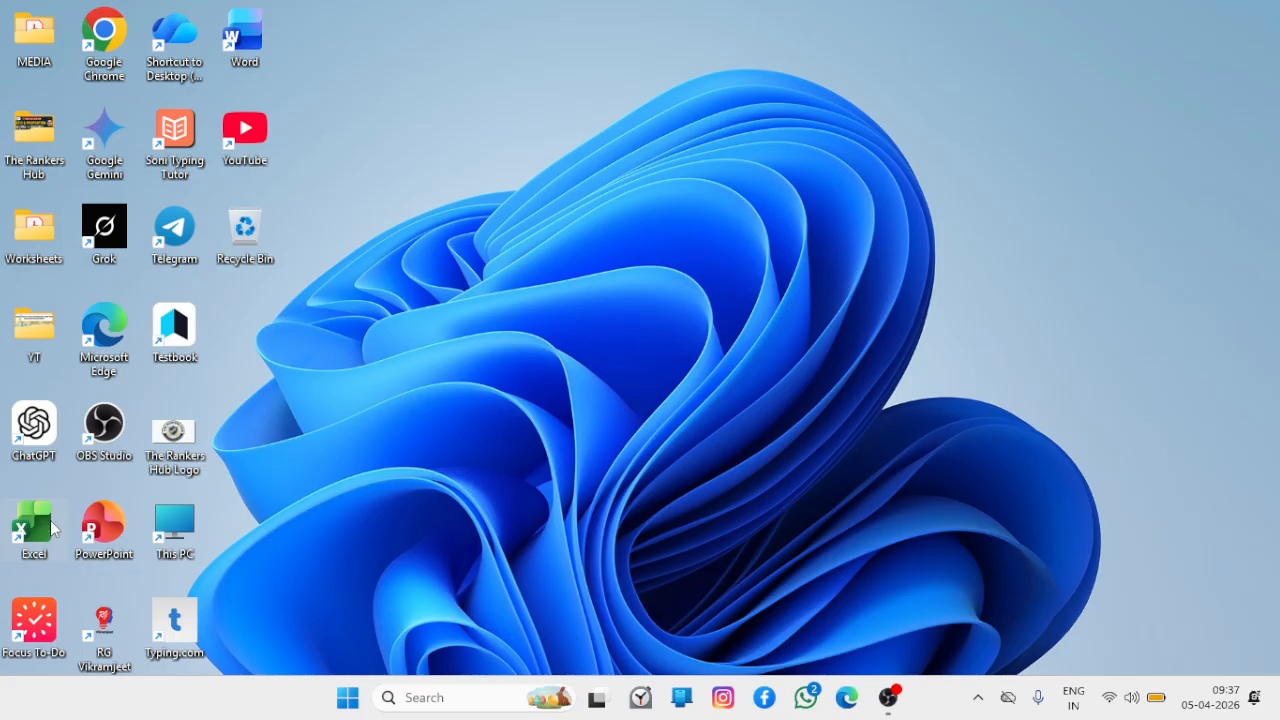
Launch Excel and create a blank workbook.
double_click(52, 528)
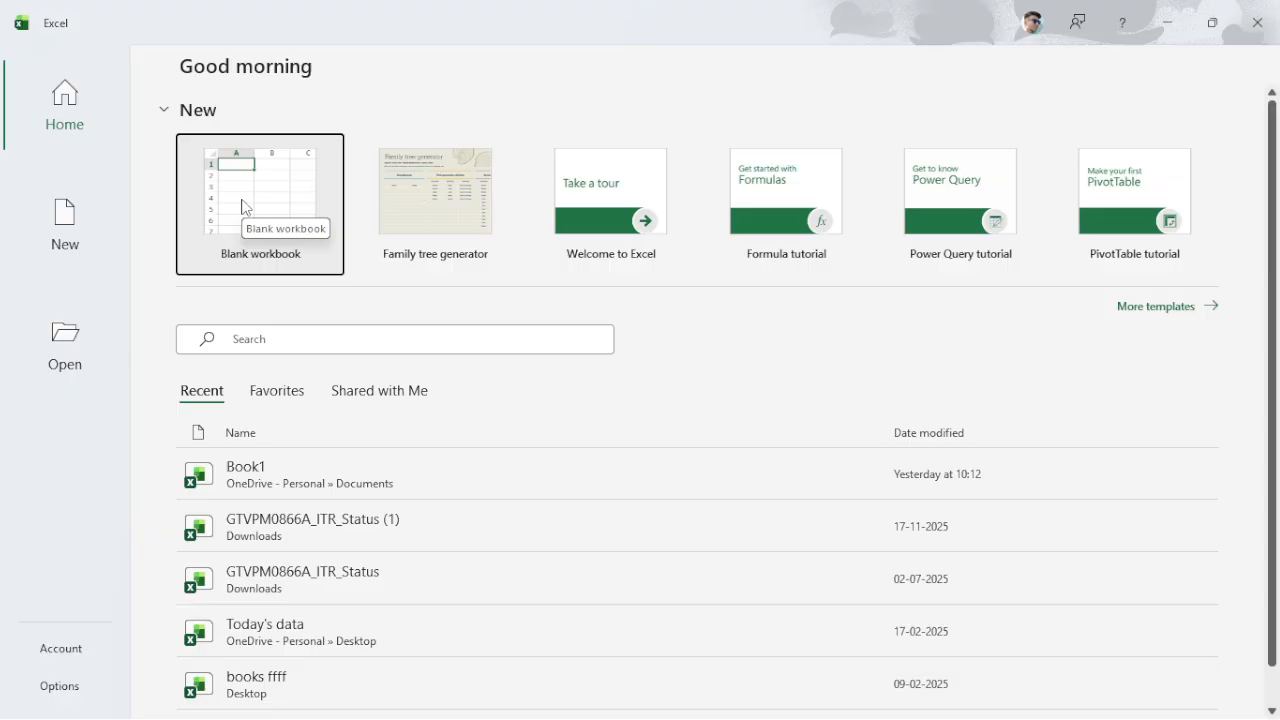
left_click(243, 207)
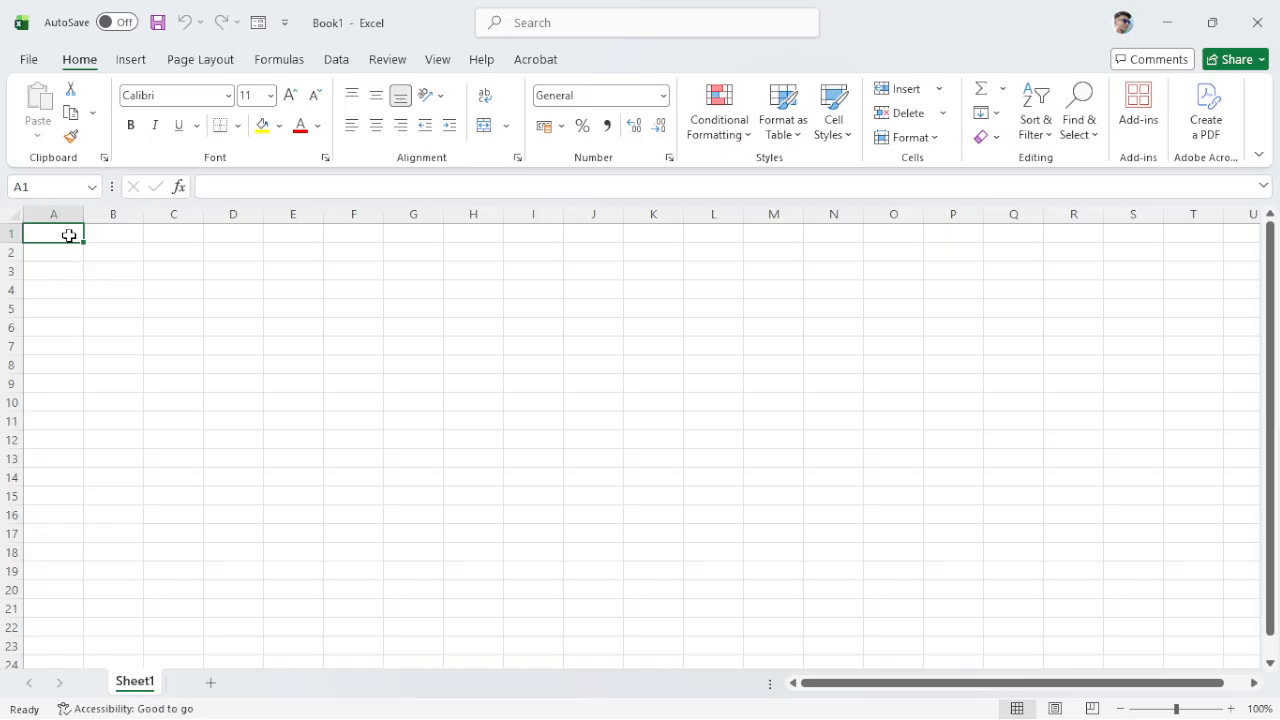
Enter the column headers Name, Basic pay, DA, HRA and GROSS in cells A1 to E1.
type("Name")
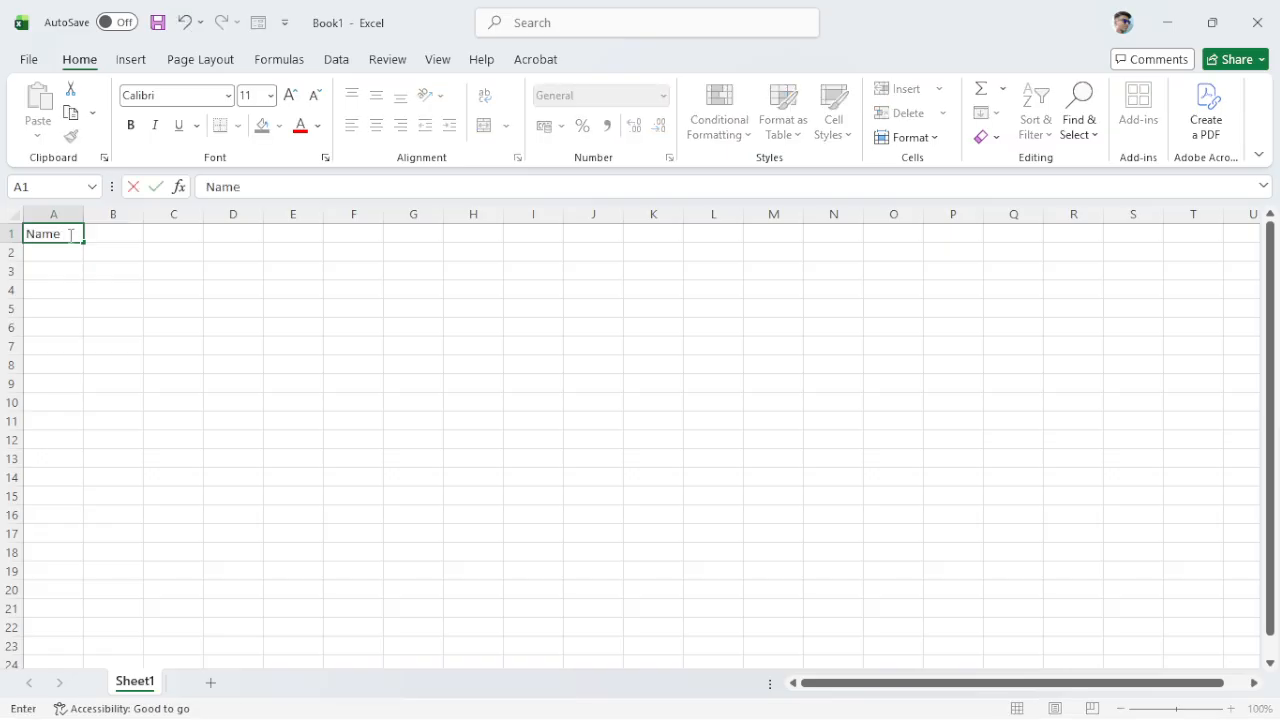
key("Tab")
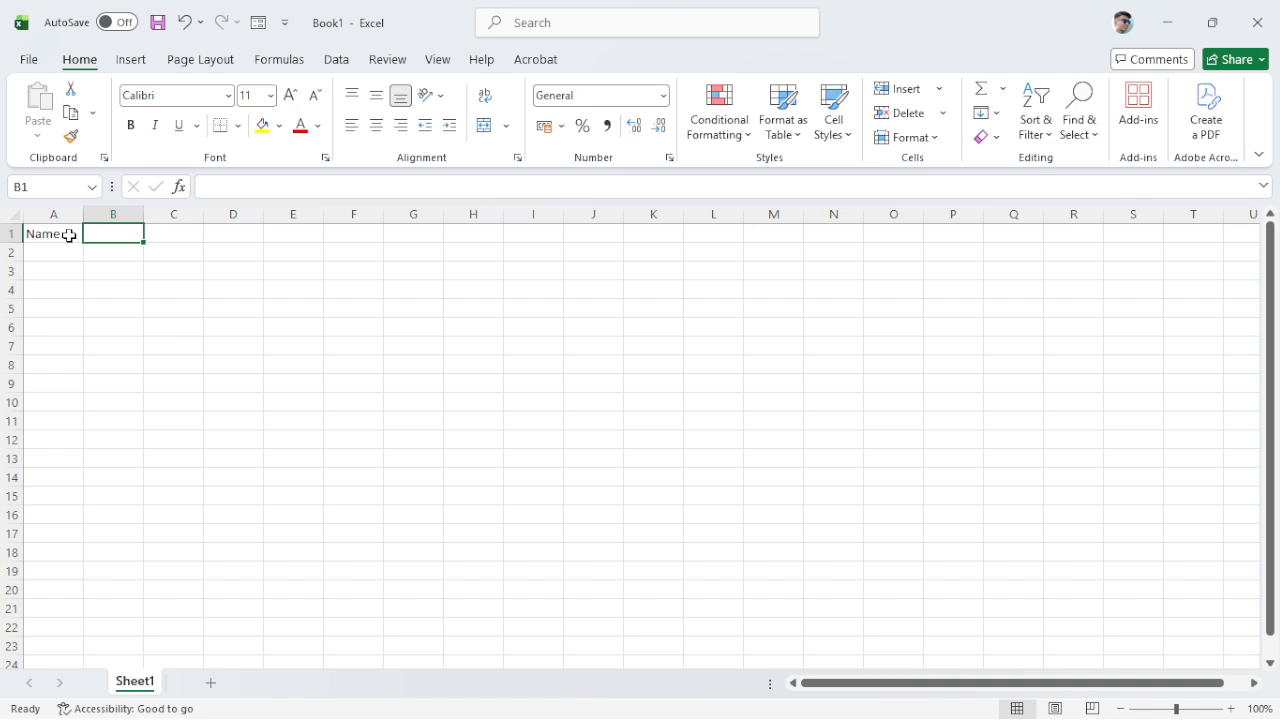
type("Ba")
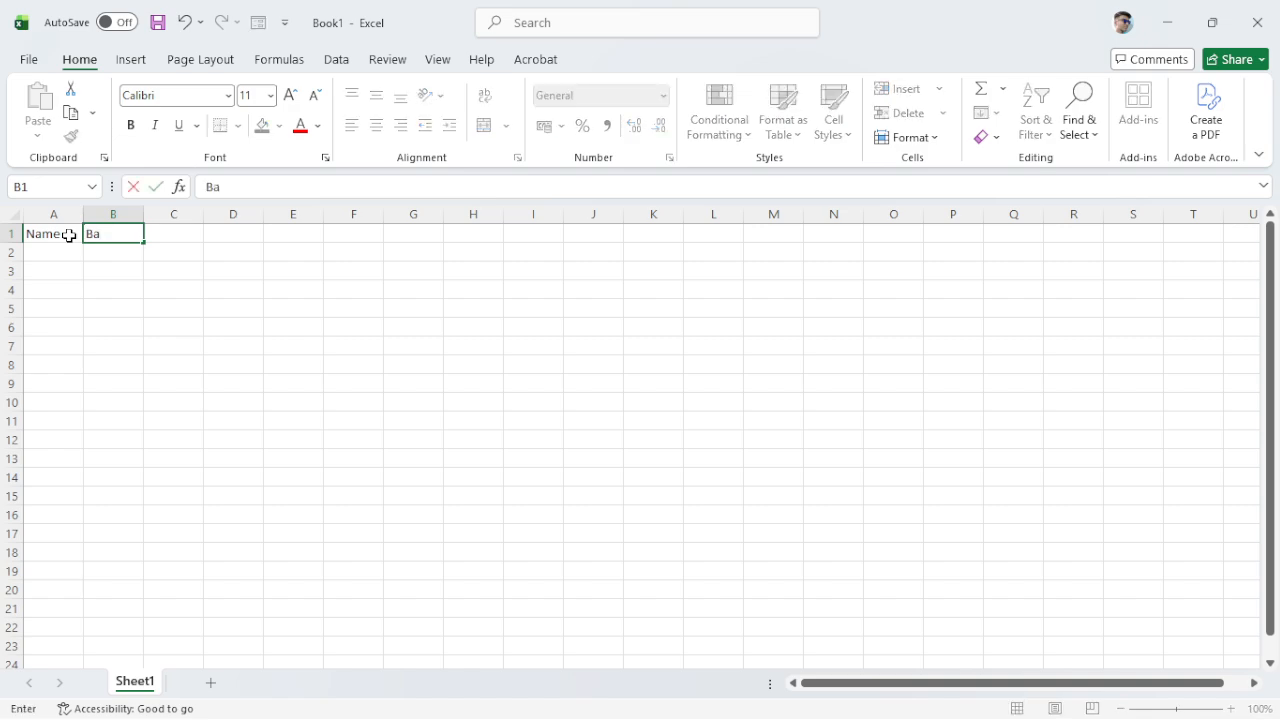
type("sic pay")
key("Tab")
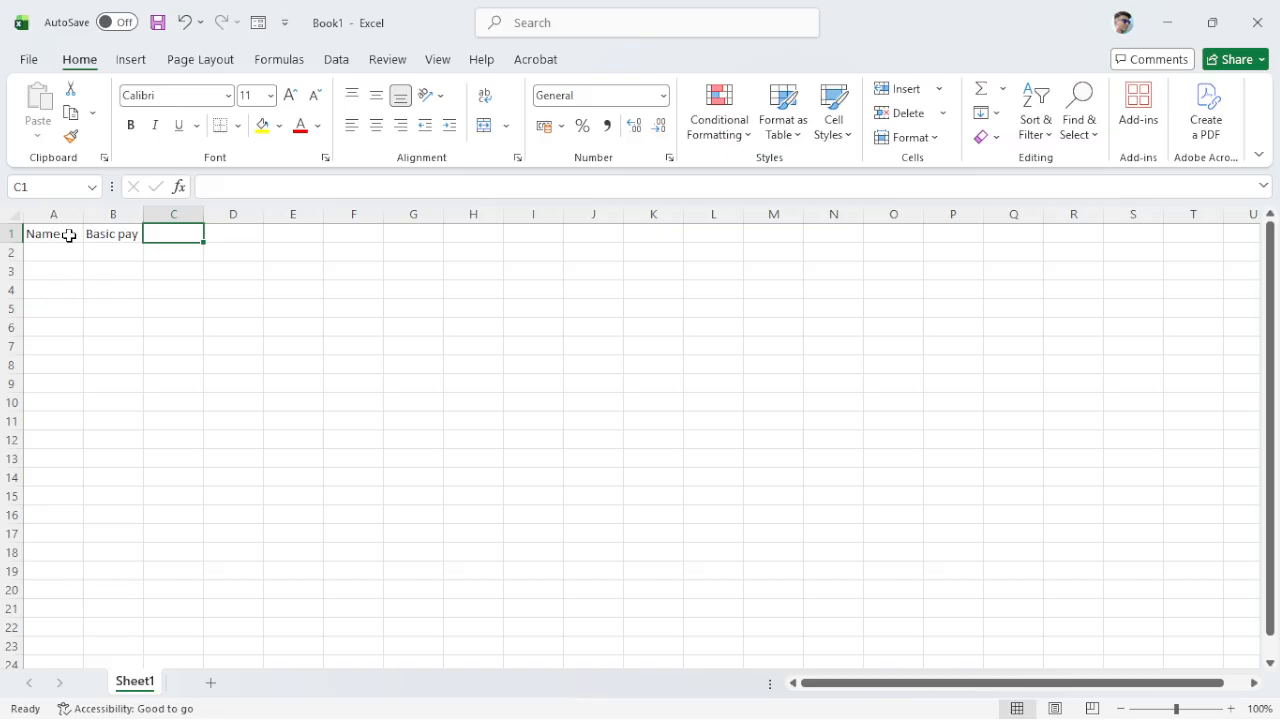
type("DA")
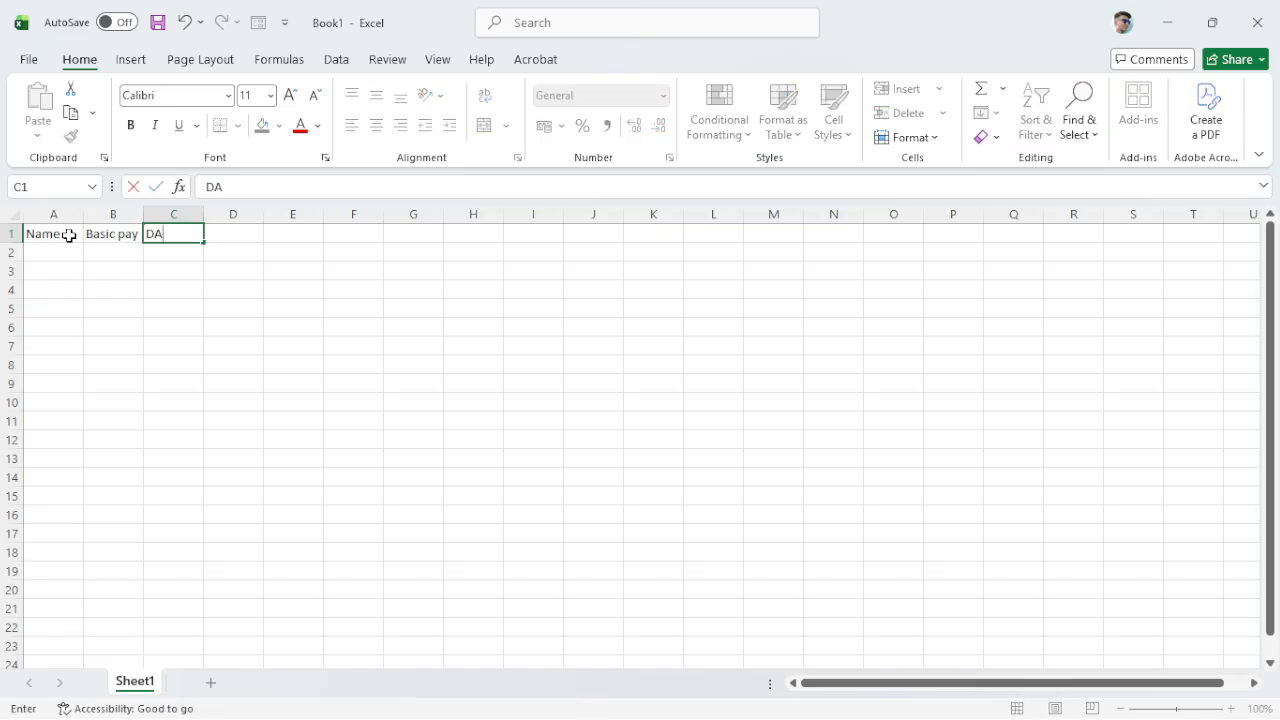
key("Tab")
type("HRA")
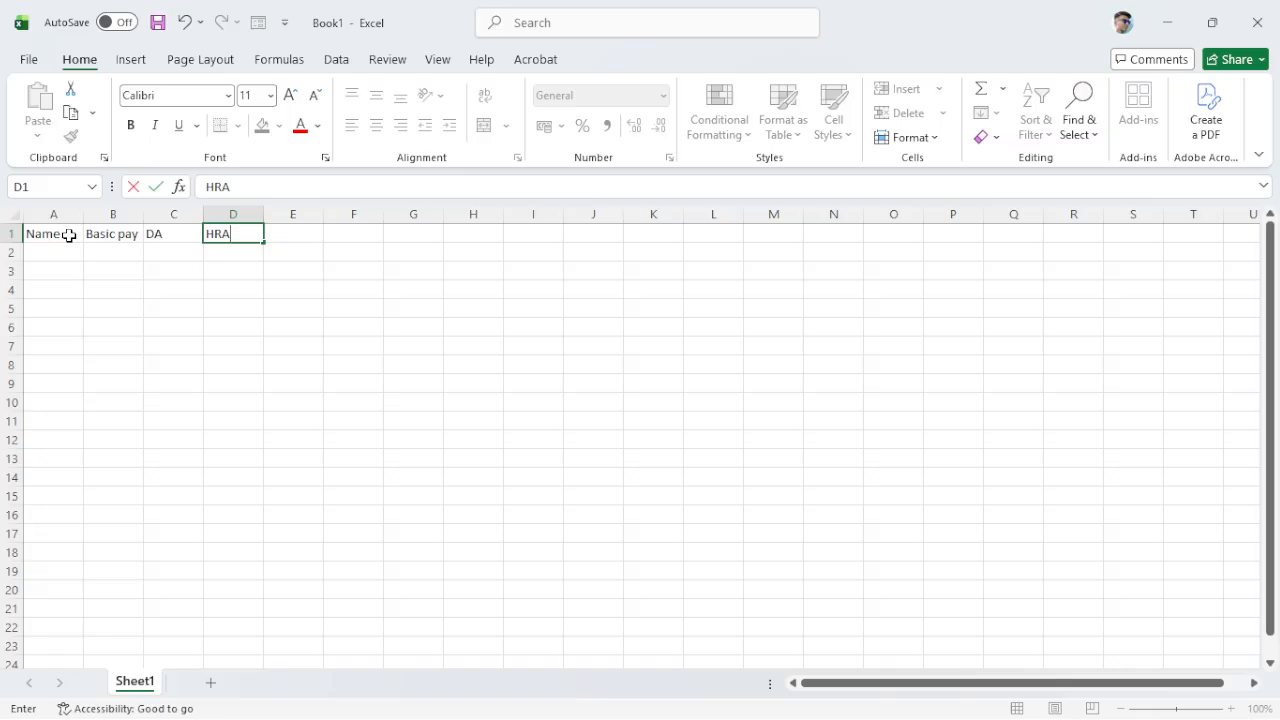
key("Tab")
type("GROSS")
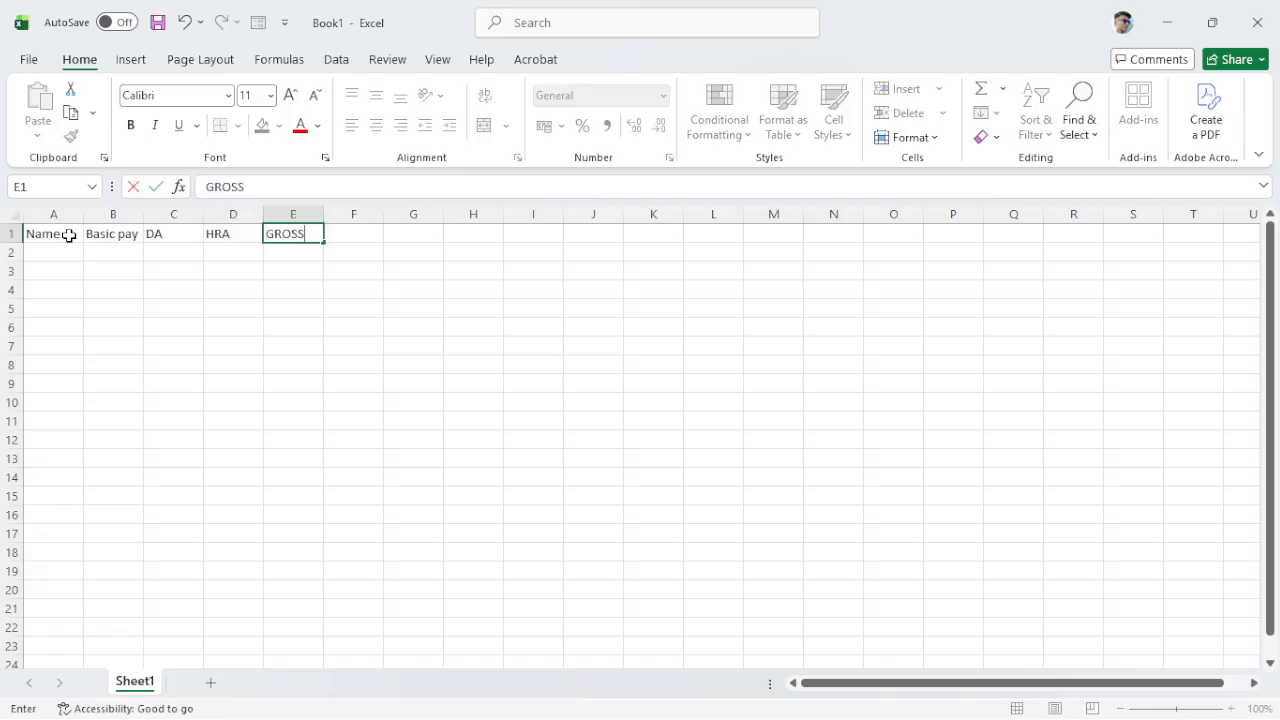
key("Tab")
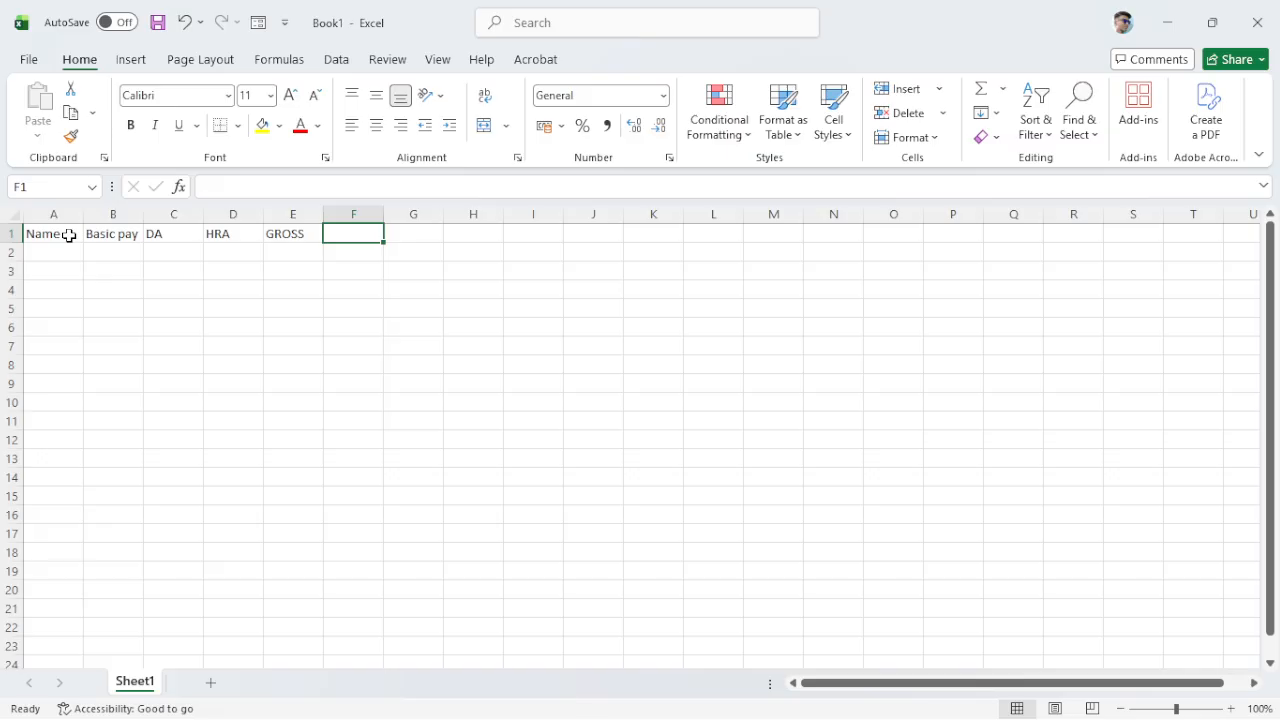
Complete the header row with PF, PT and NET in cells F1 to H1.
type("PF")
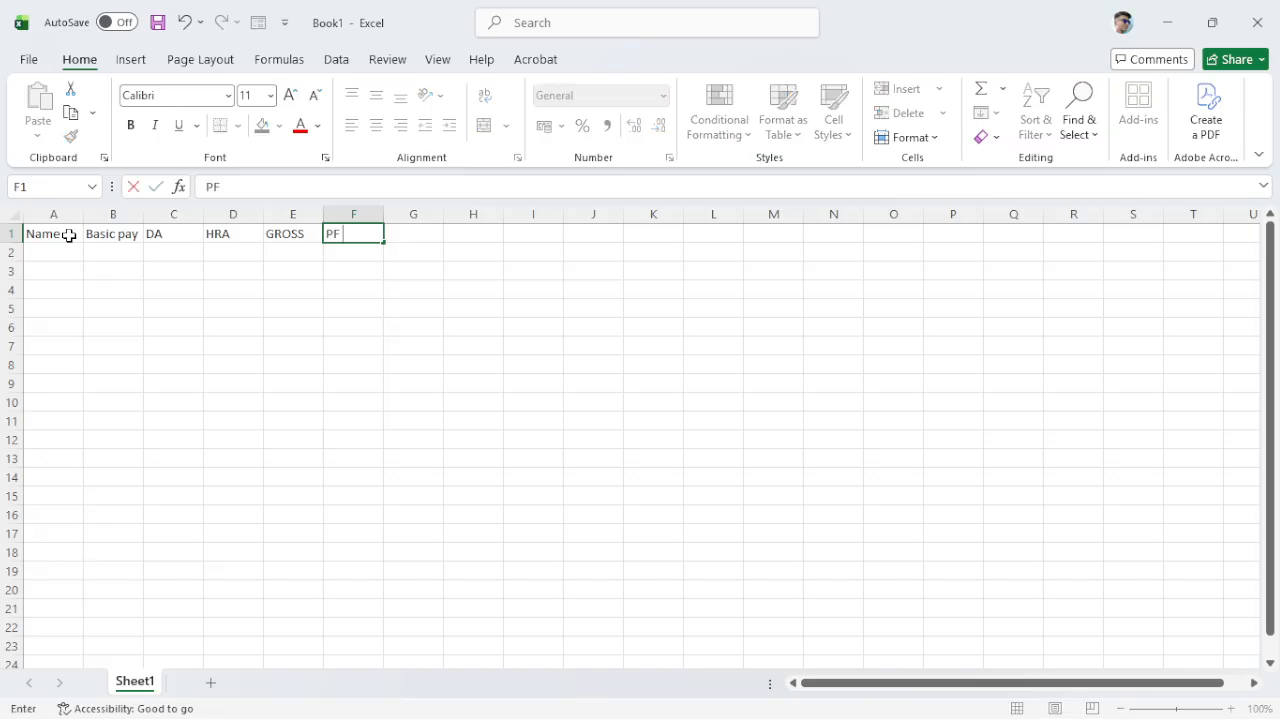
key("Tab")
type("PT")
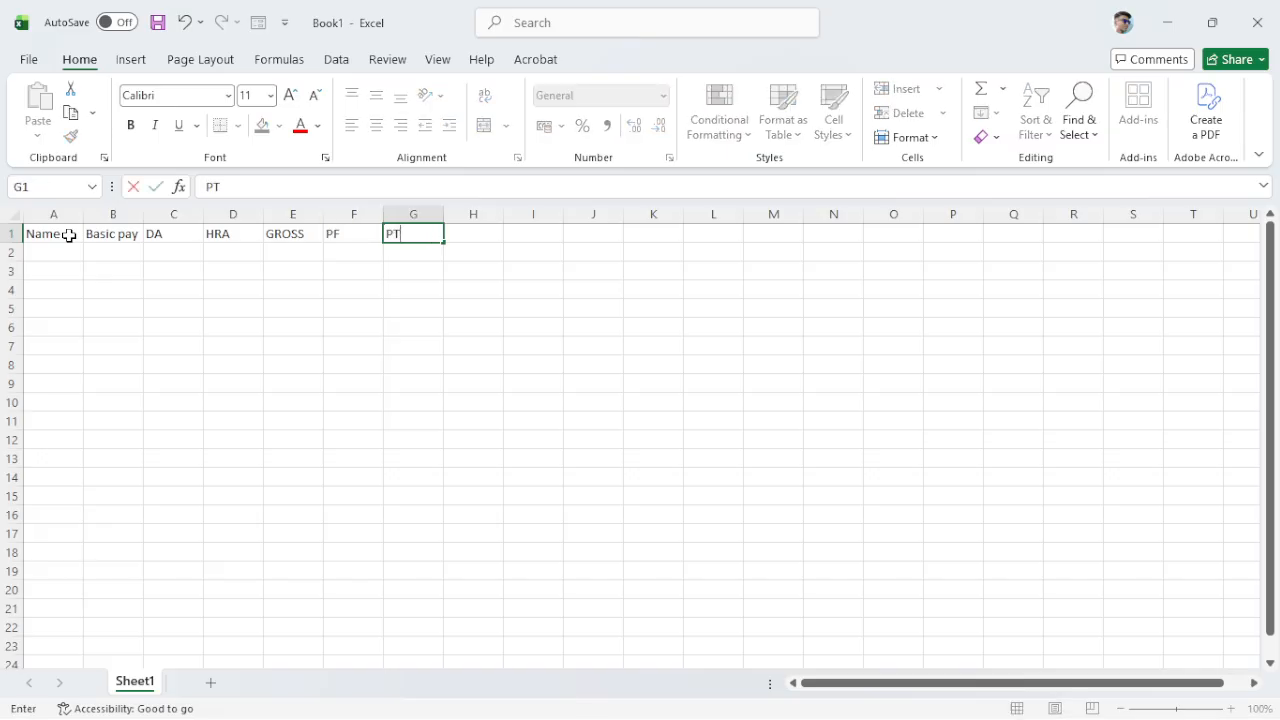
key("Tab")
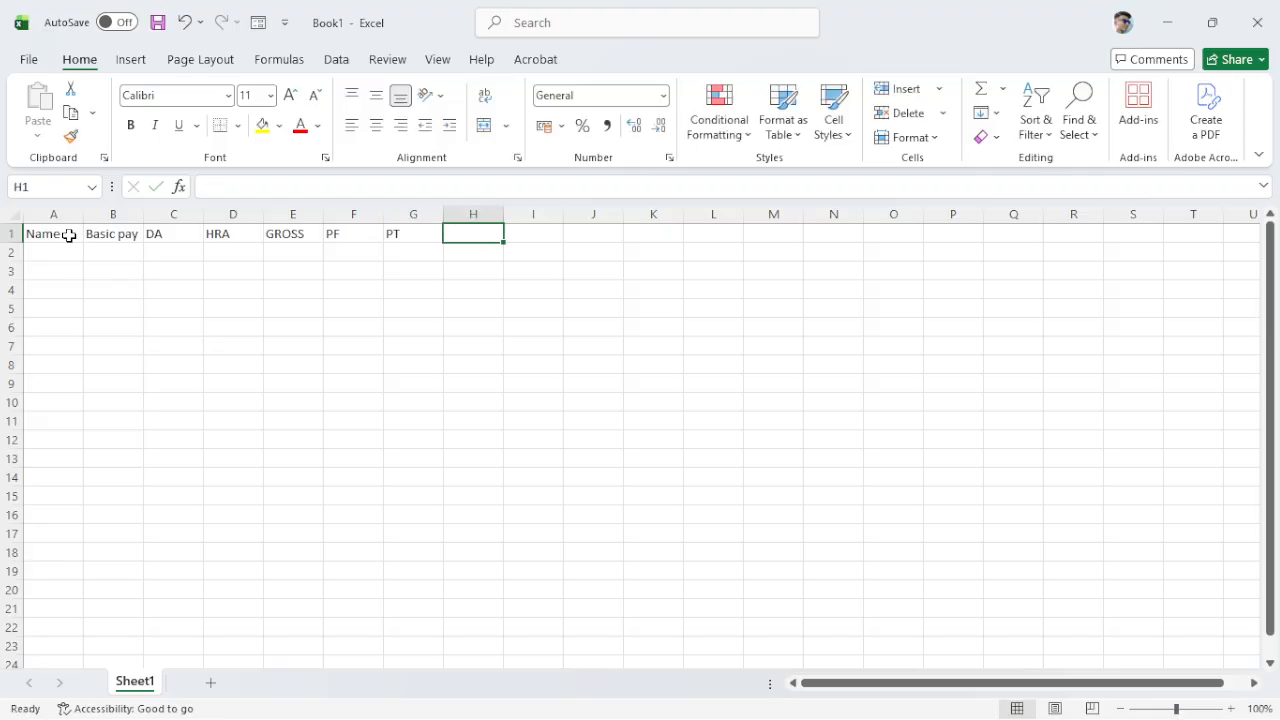
type("NET")
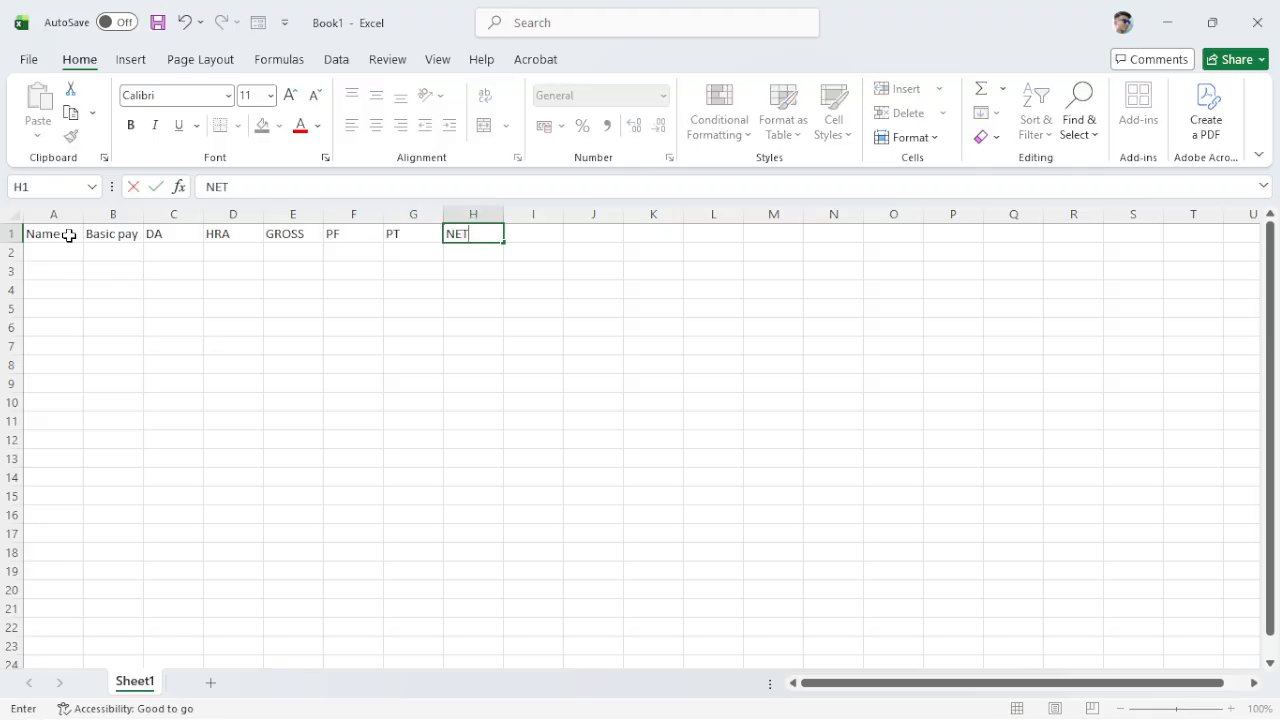
left_click(368, 358)
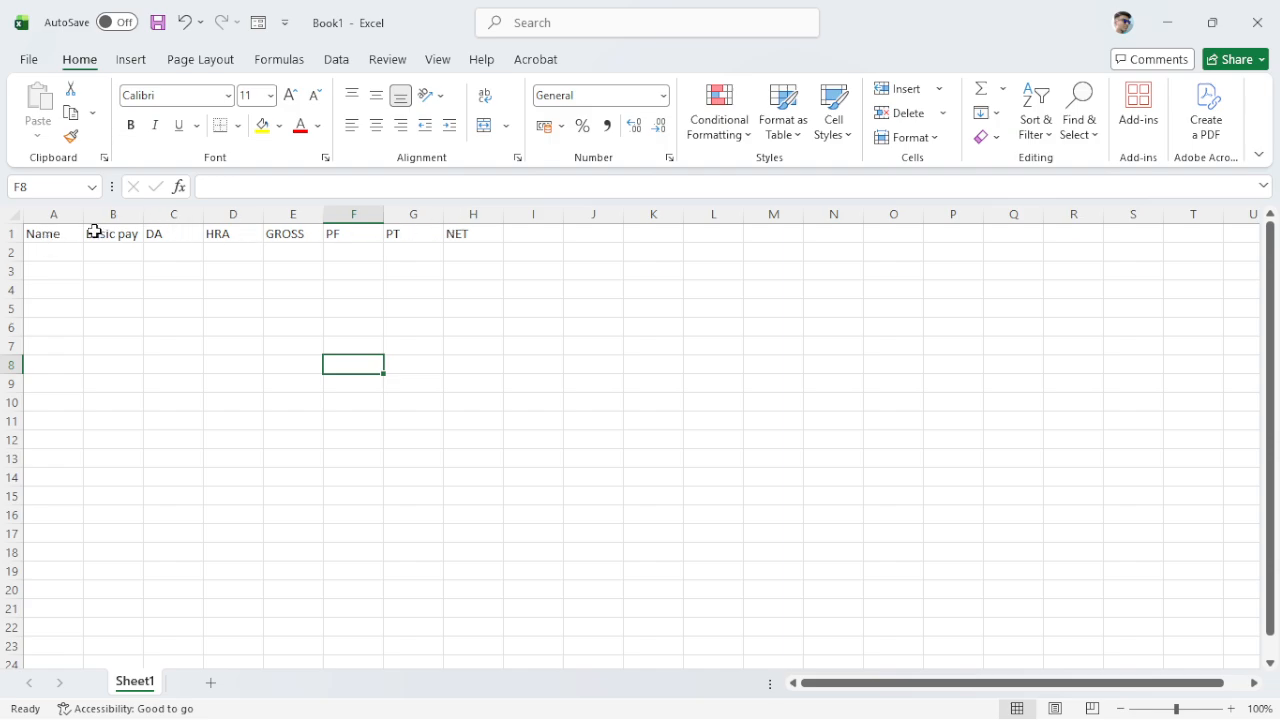
Center the headers in A1:H1 and format them as bold 14-point text.
left_click_drag(54, 226, 473, 238)
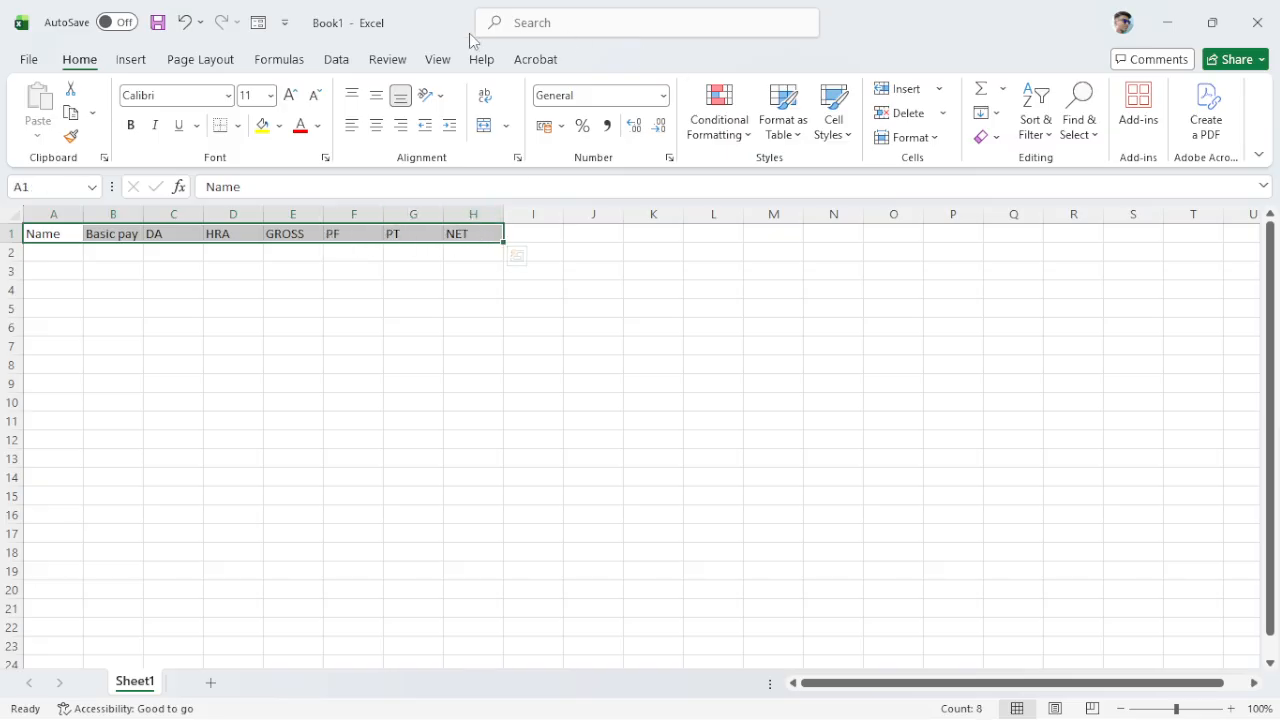
left_click(384, 132)
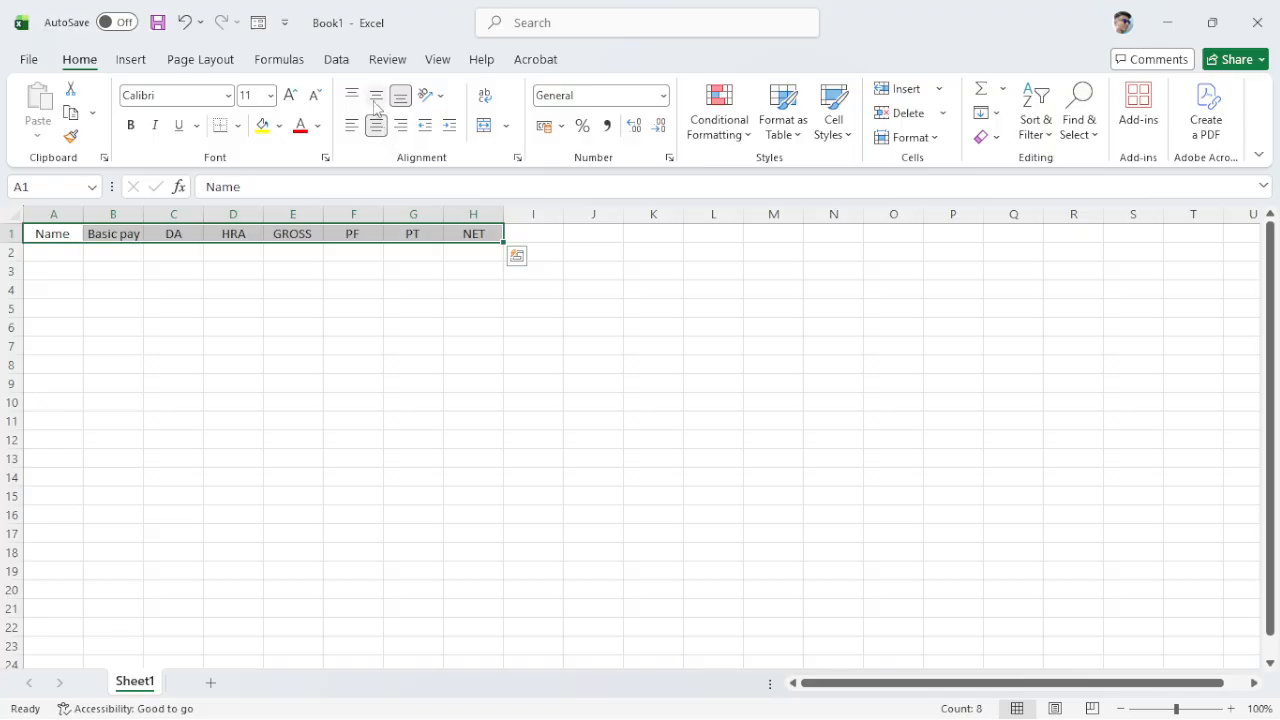
left_click(270, 95)
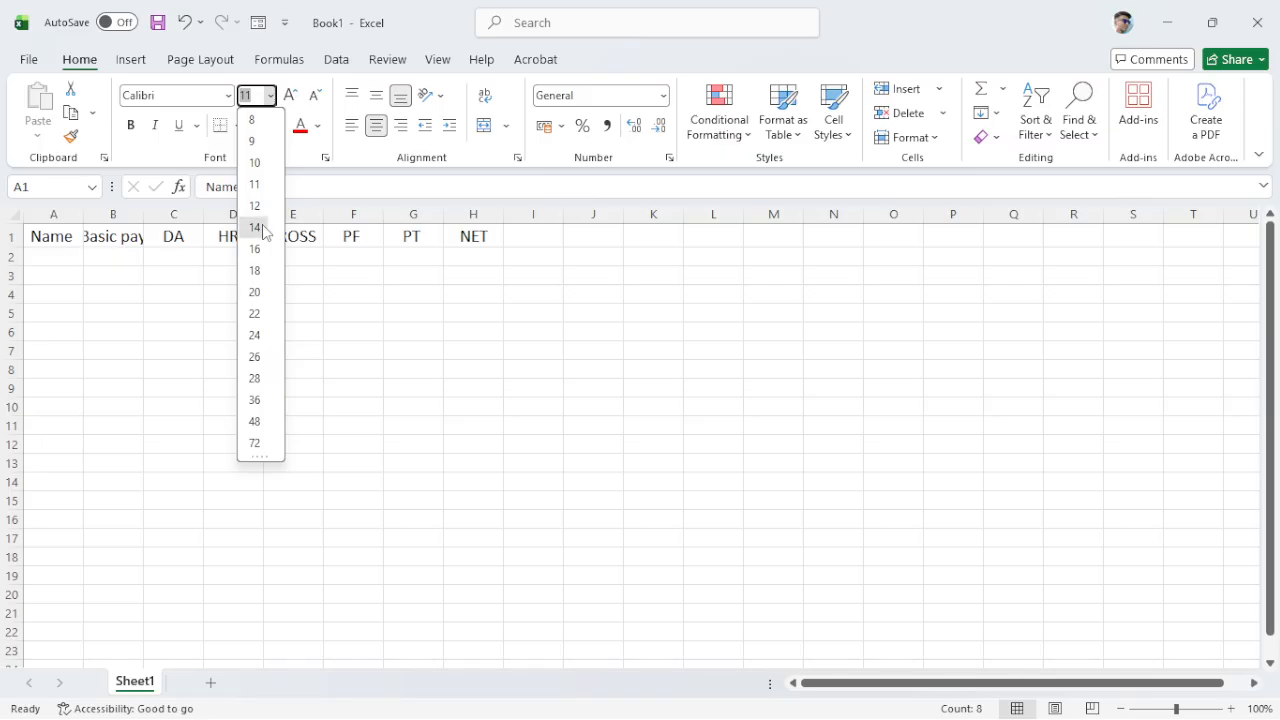
left_click(258, 227)
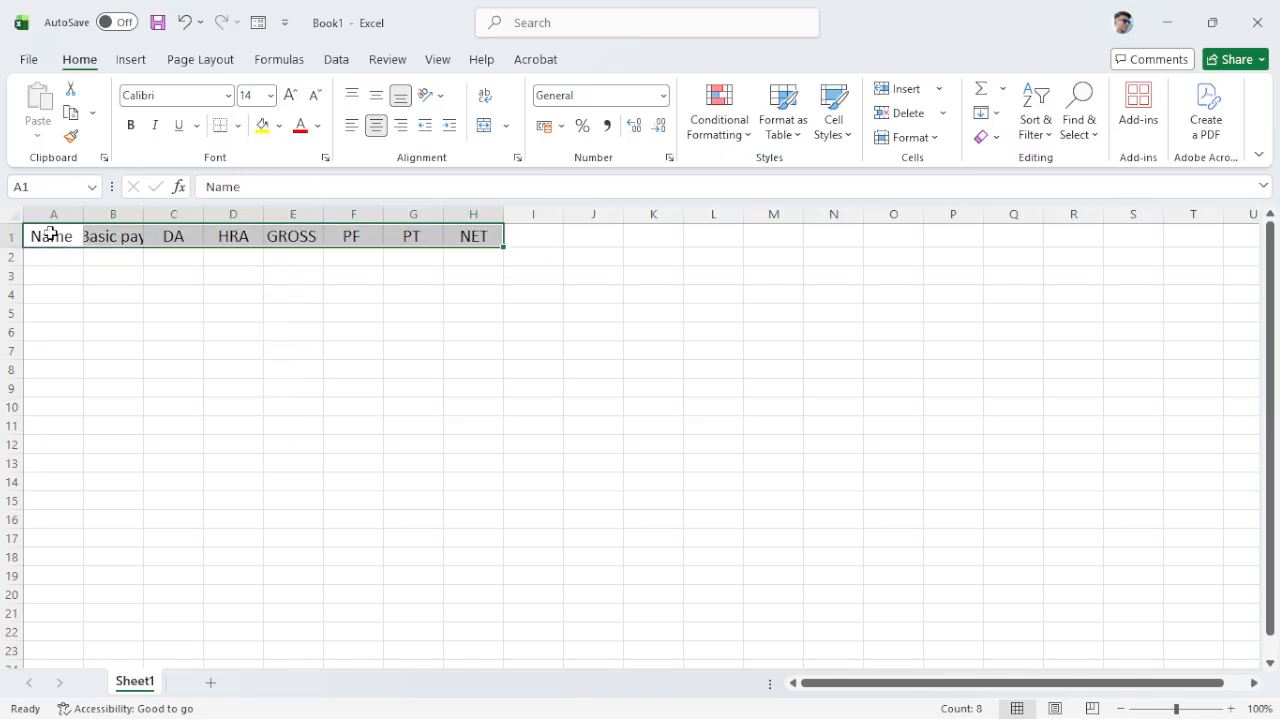
left_click(129, 127)
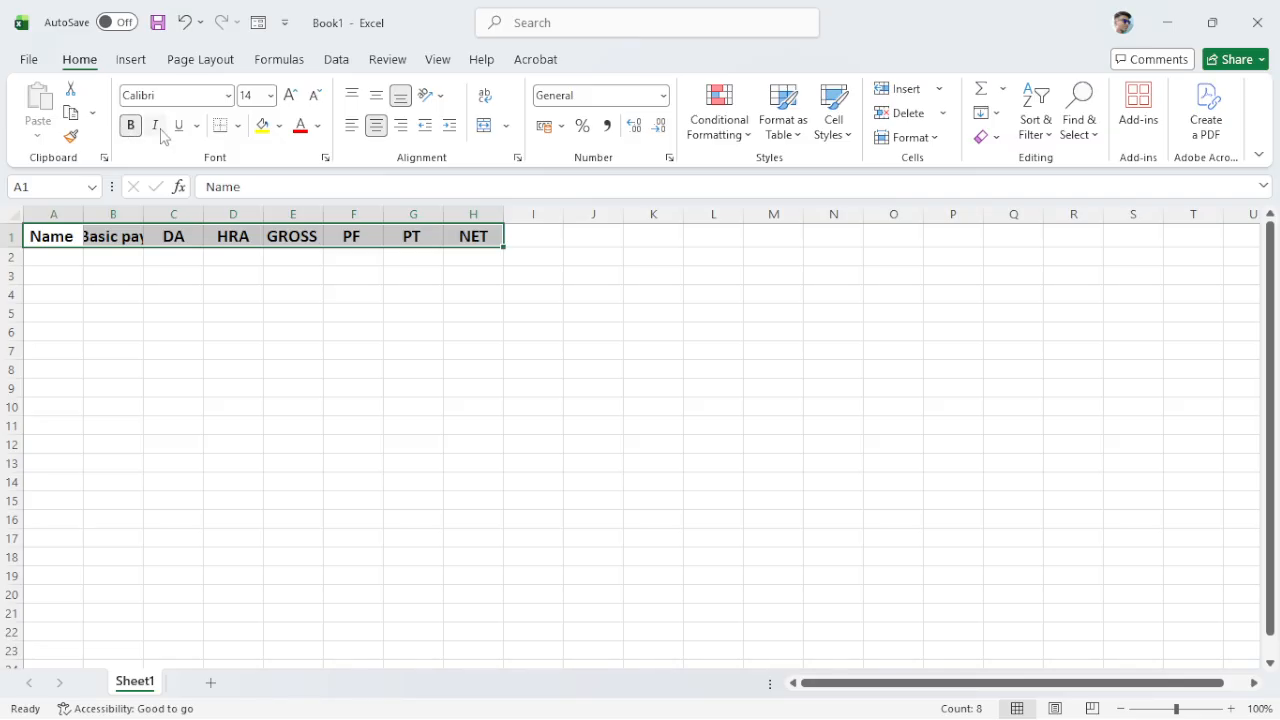
Fill the header row A1:H1 with the standard light green color.
left_click(281, 128)
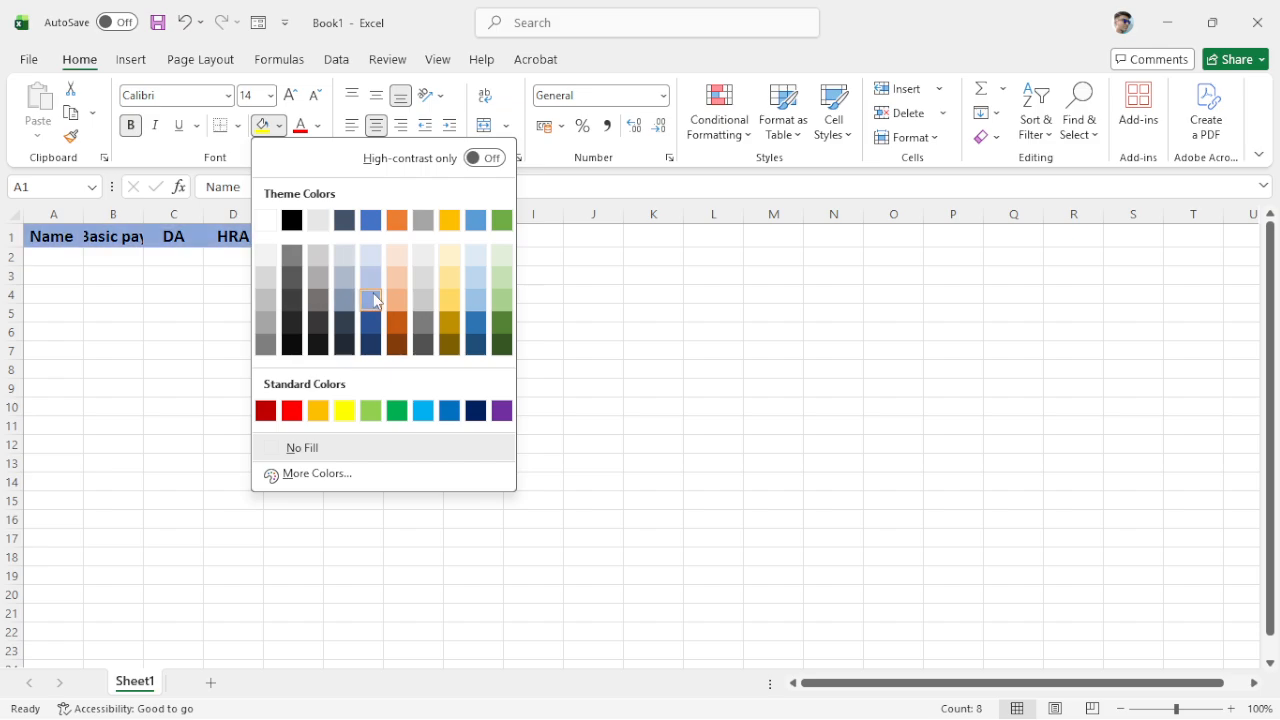
left_click(371, 411)
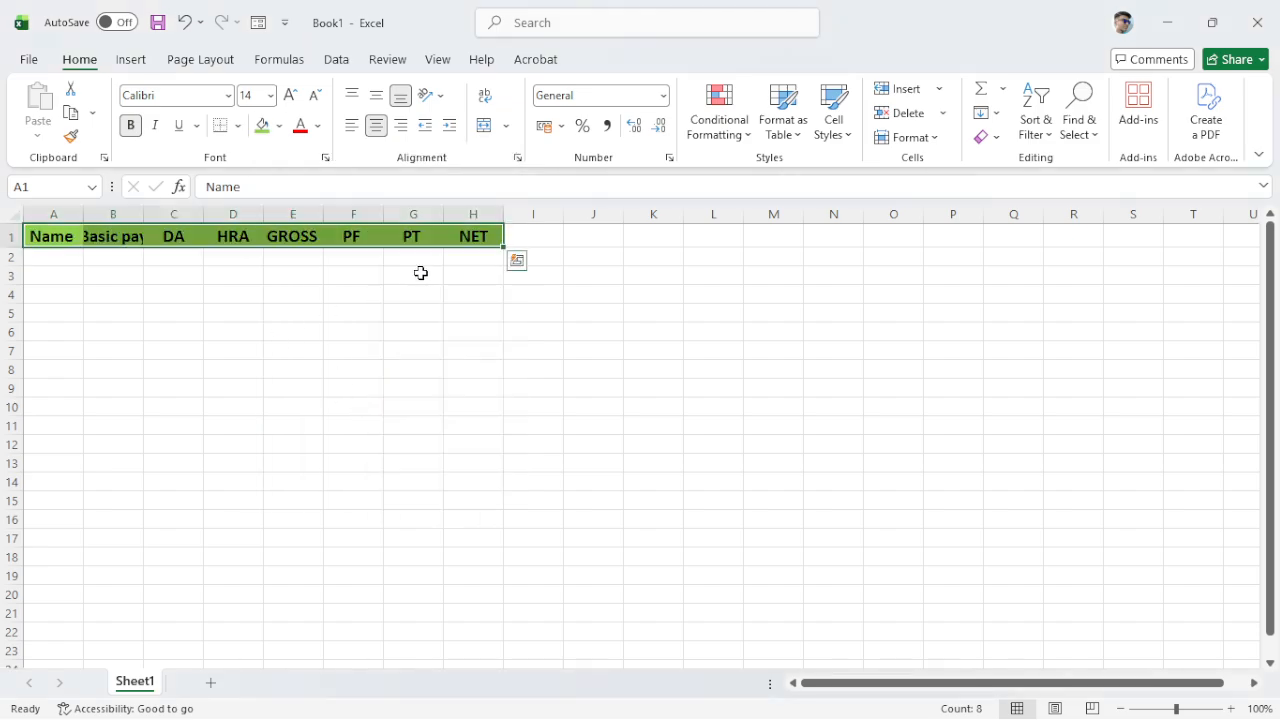
left_click(319, 275)
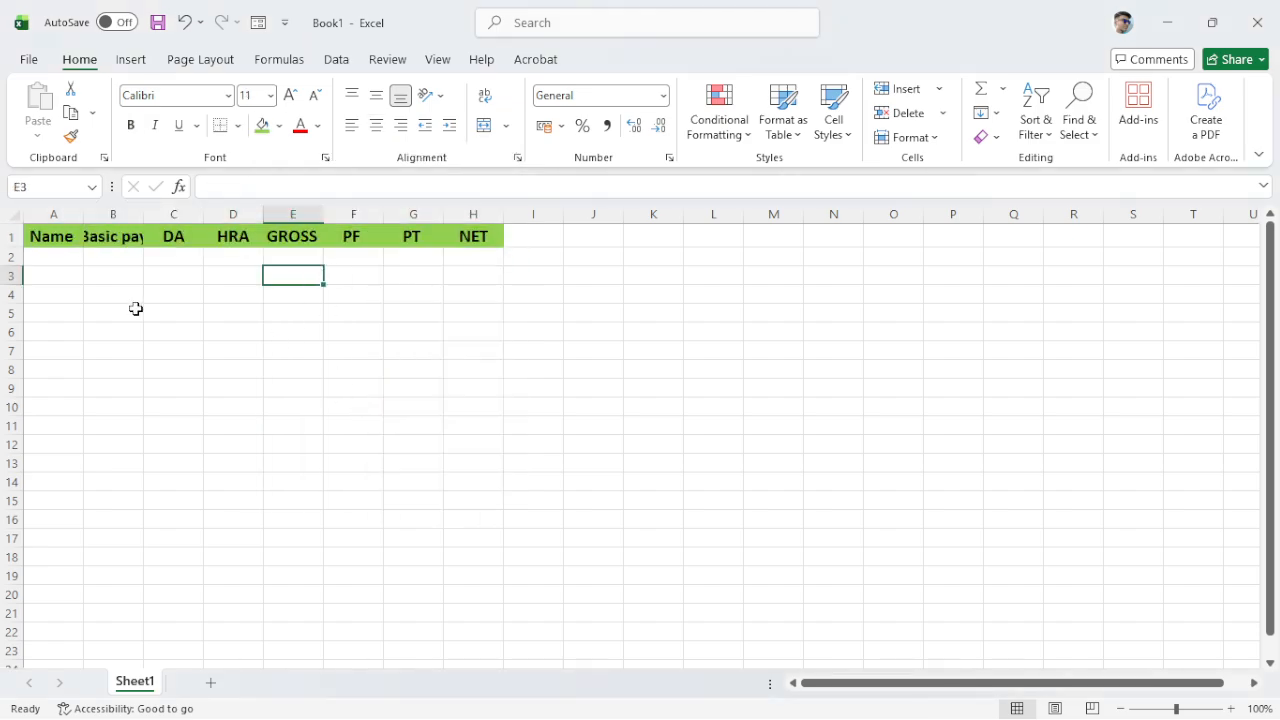
Auto-fit the widths of the Basic pay, DA and HRA columns to their contents.
double_click(144, 207)
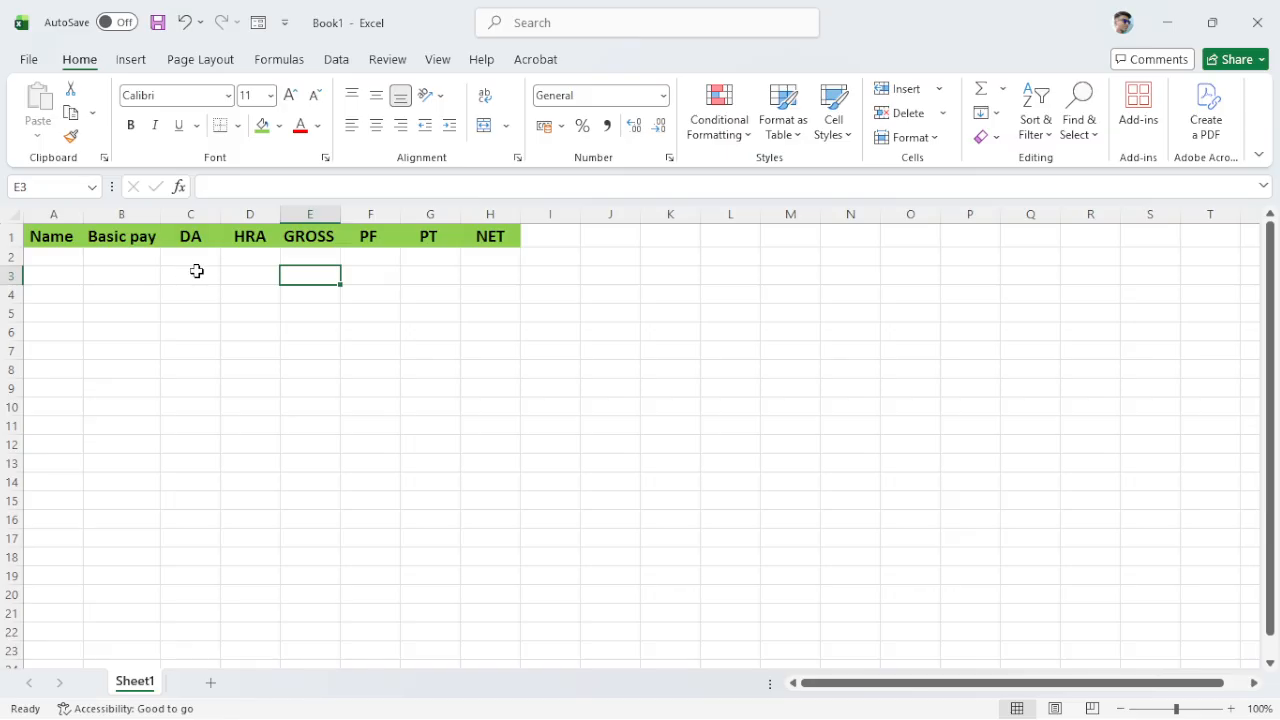
double_click(220, 214)
double_click(250, 214)
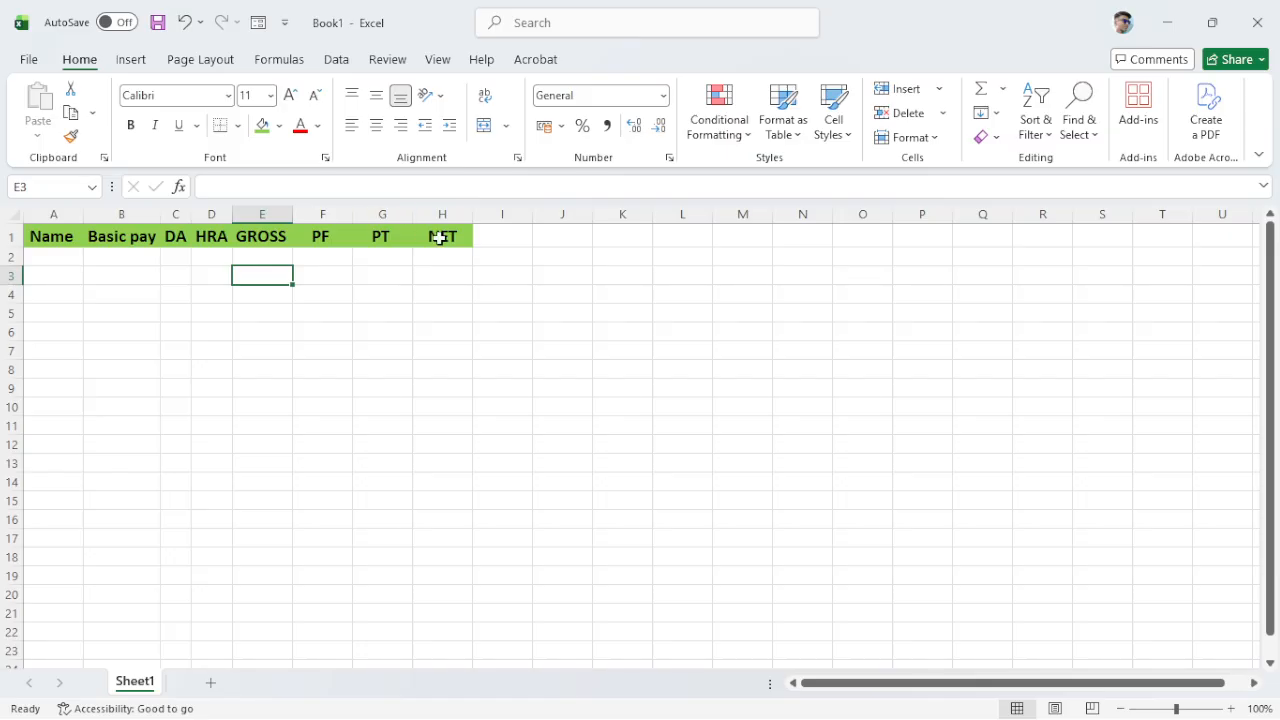
Enter the first employee's name in A2 and a basic pay of 27000 in B2.
left_click(54, 251)
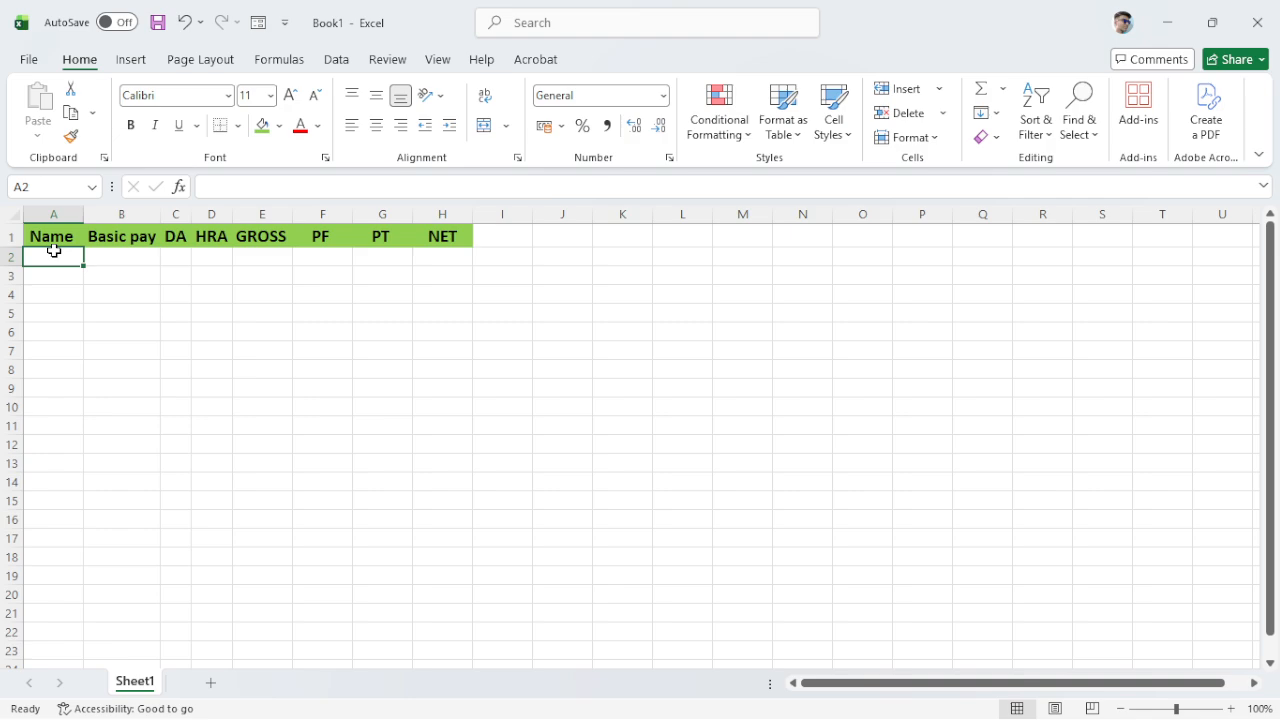
type("sA")
key("BackSpace")
key("BackSpace")
type("S")
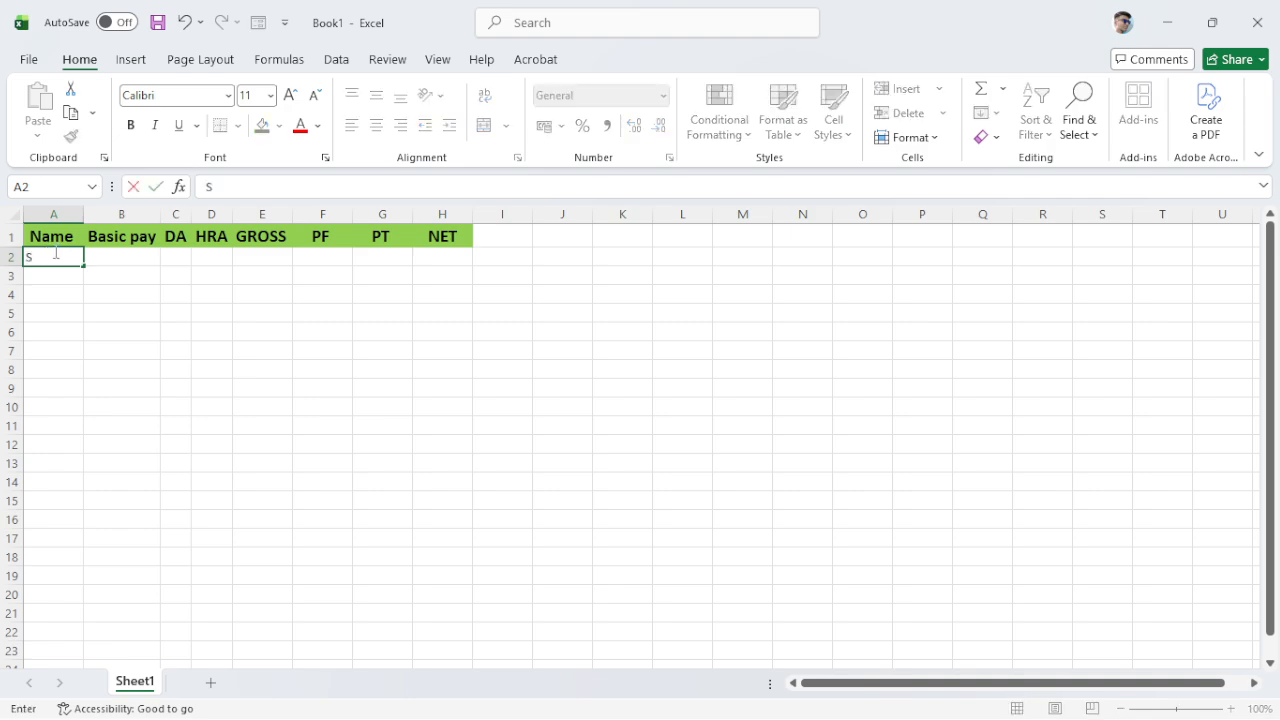
type("AMI")
key("Tab")
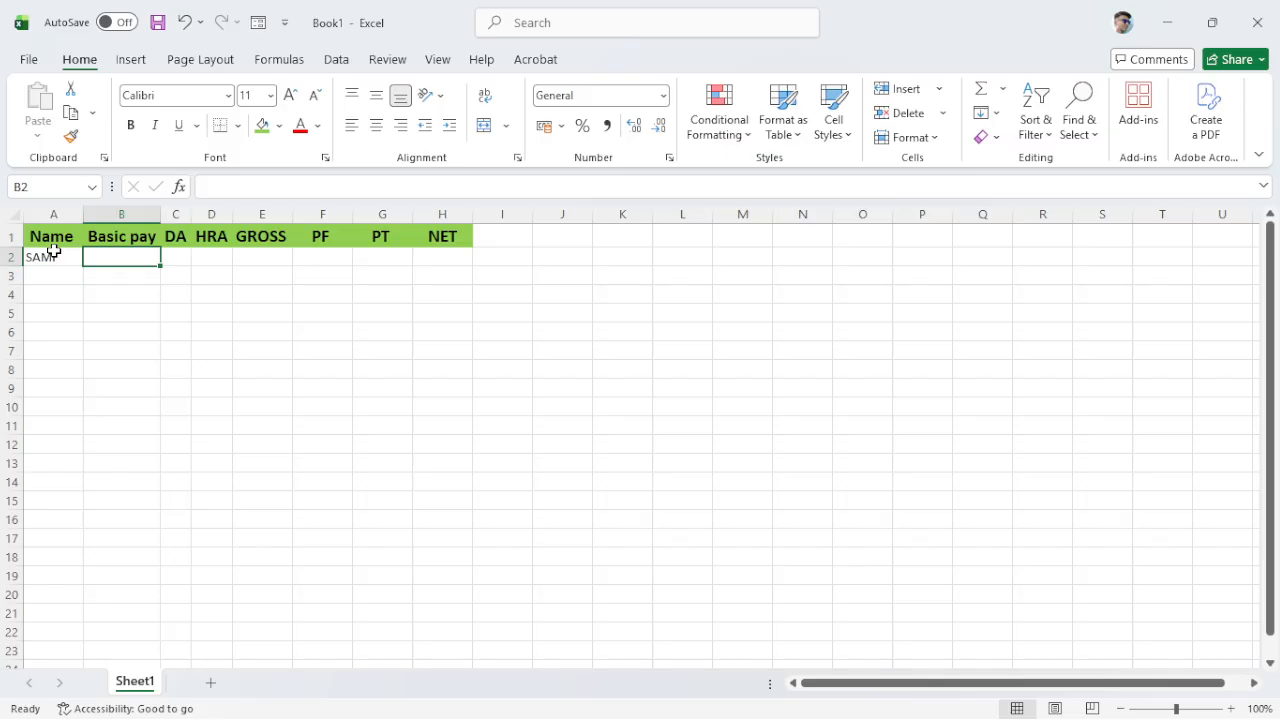
type("27")
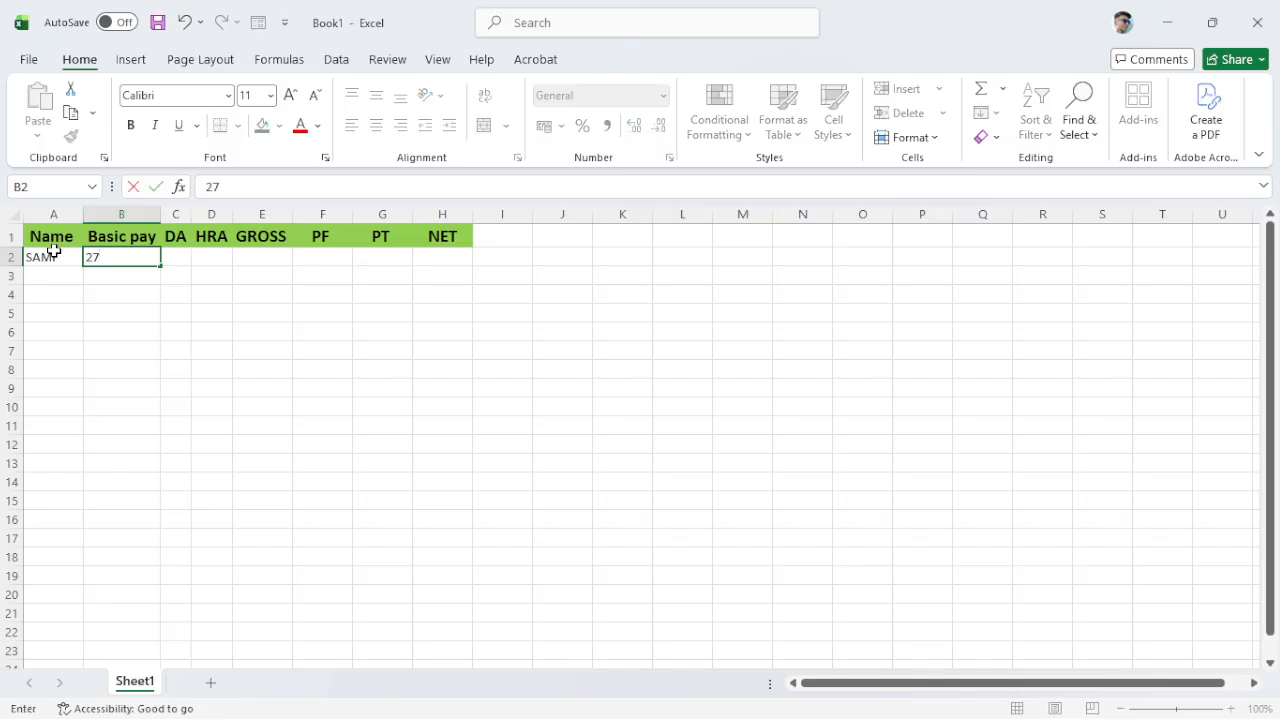
type("000")
key("Tab")
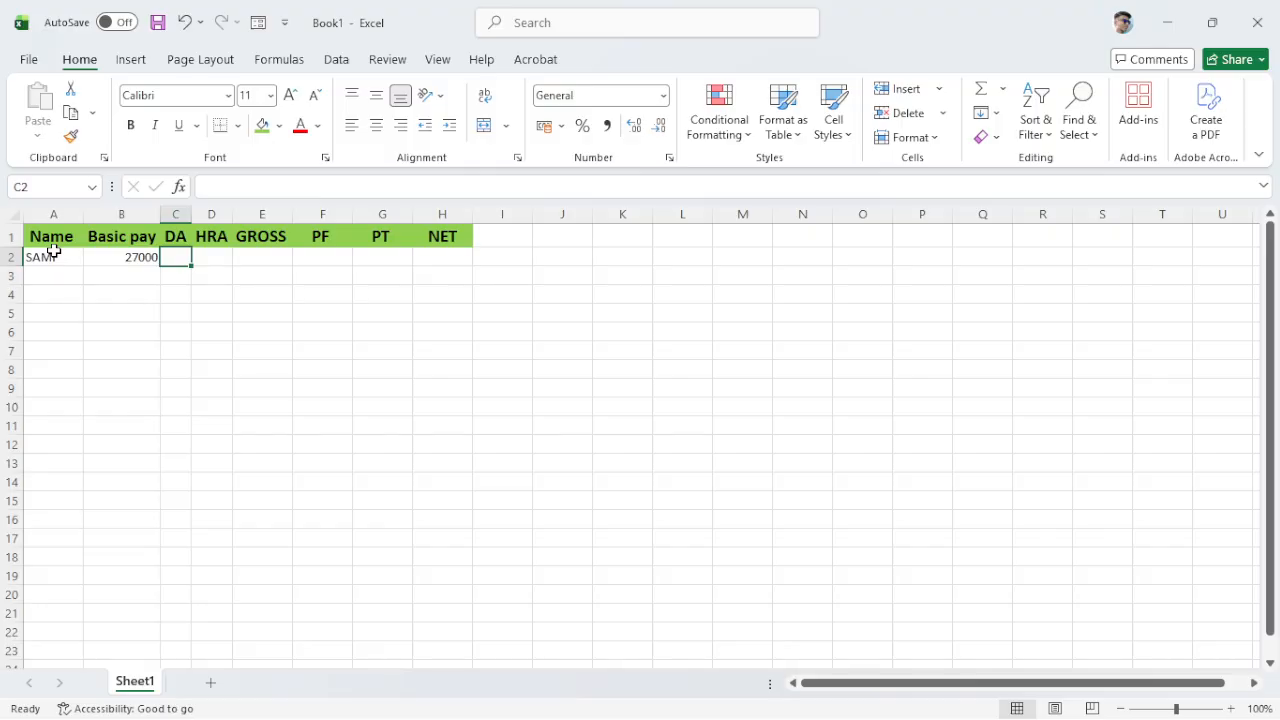
Calculate the first employee's DA in C2 as 35% of basic pay with =B2*35%.
type("=")
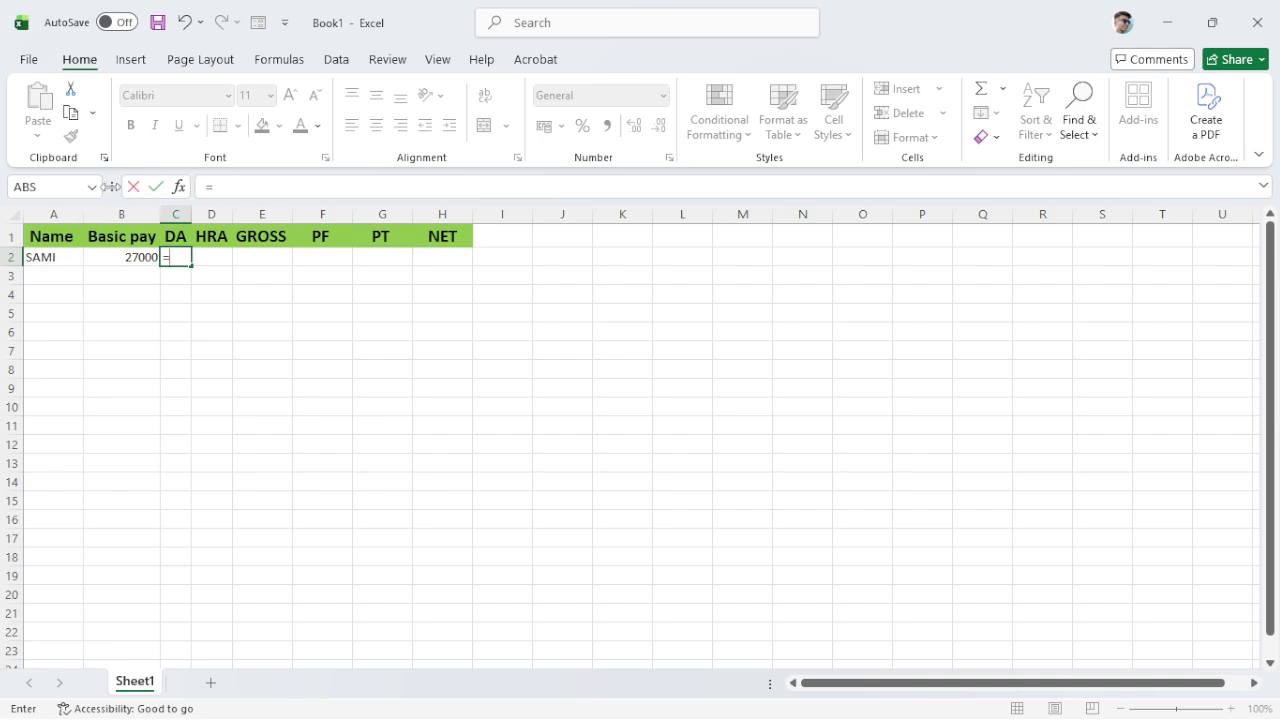
left_click(137, 258)
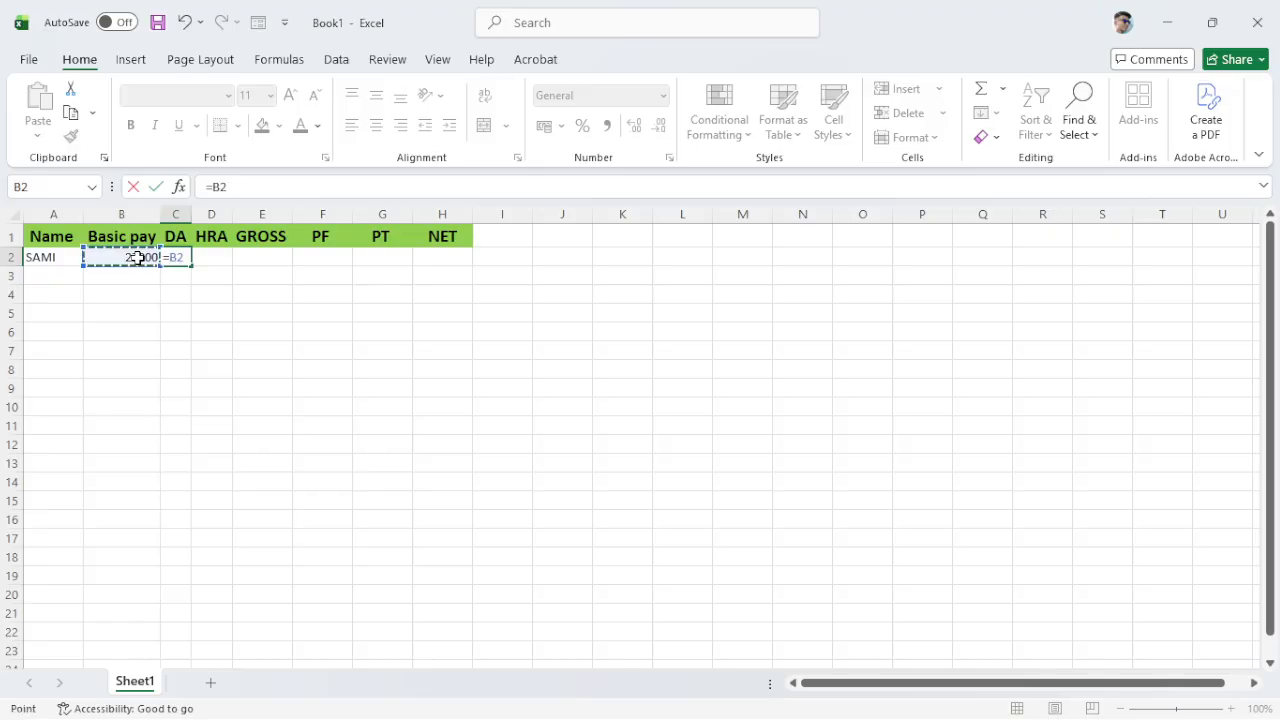
type("*35%")
key("Return")
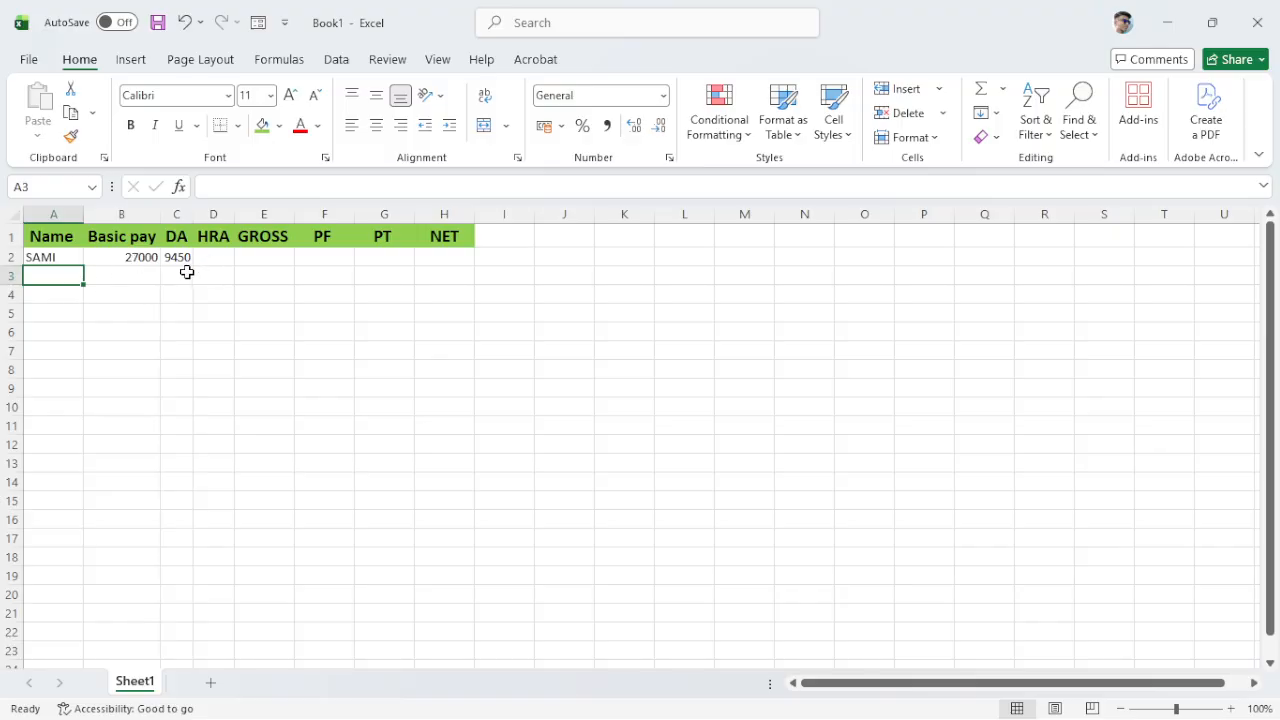
Calculate the first employee's HRA in D2 as 15% of basic pay with =B2*15%.
left_click(218, 256)
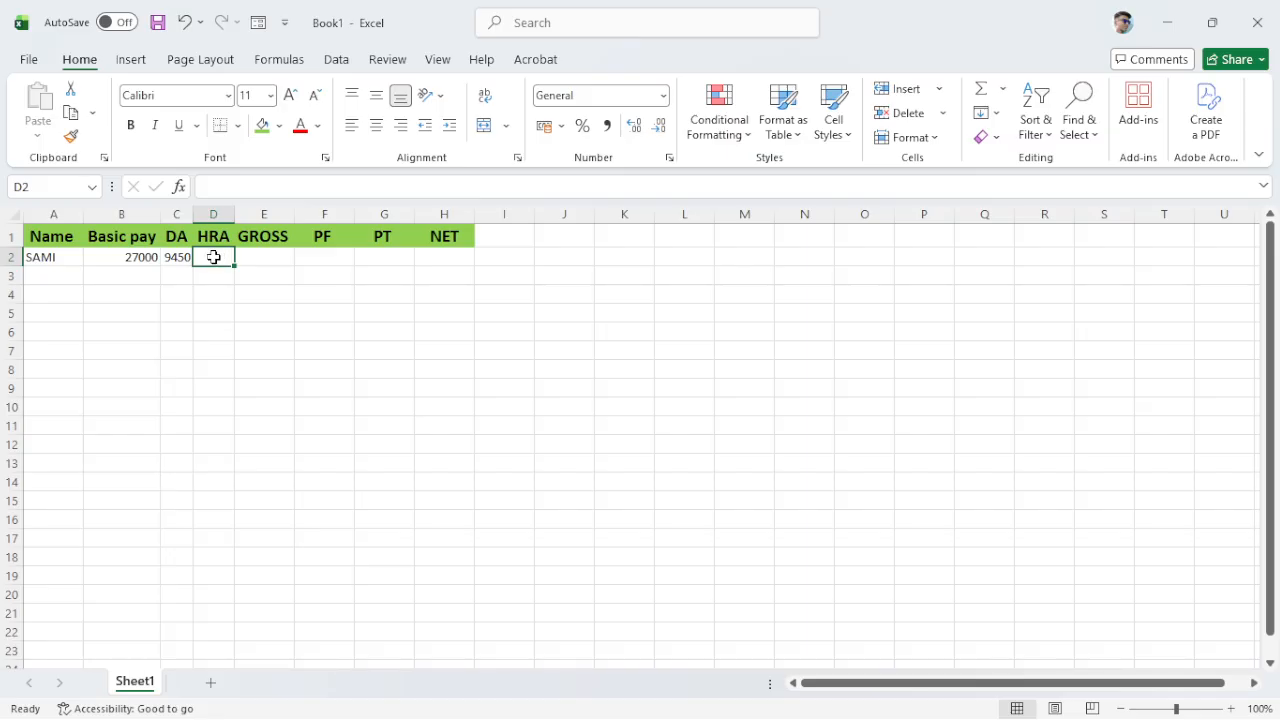
type("=")
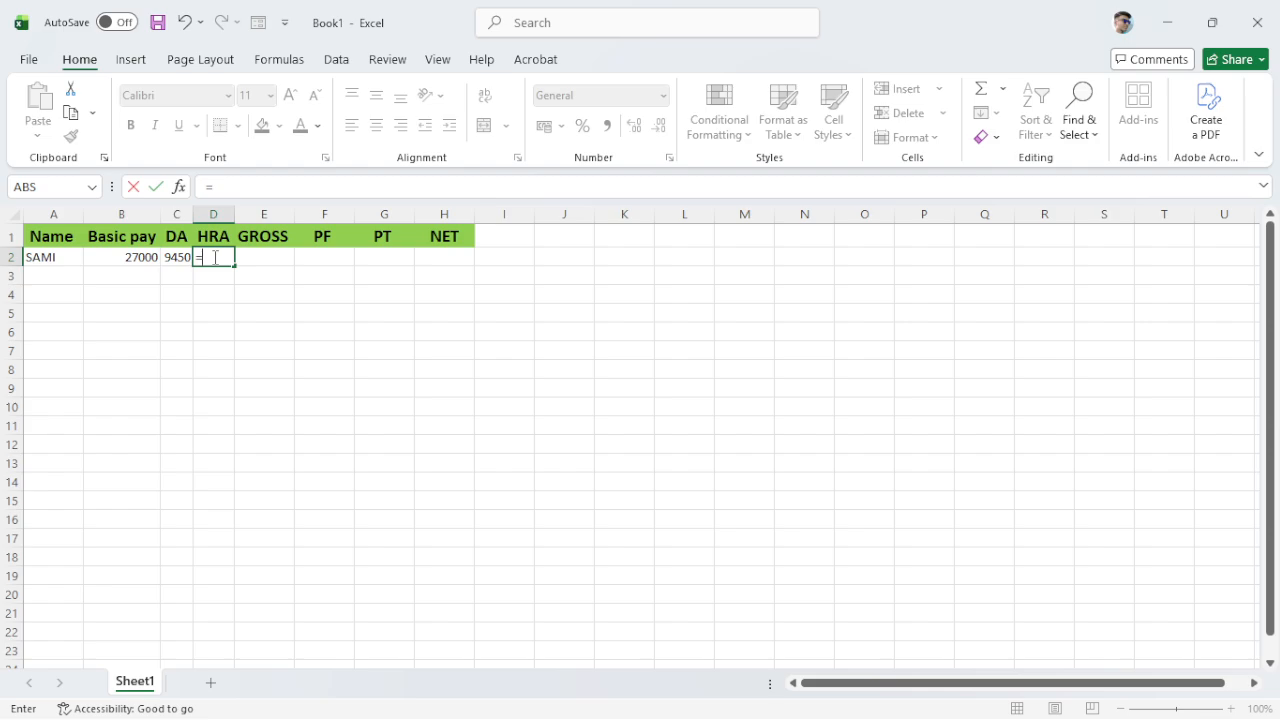
left_click(141, 258)
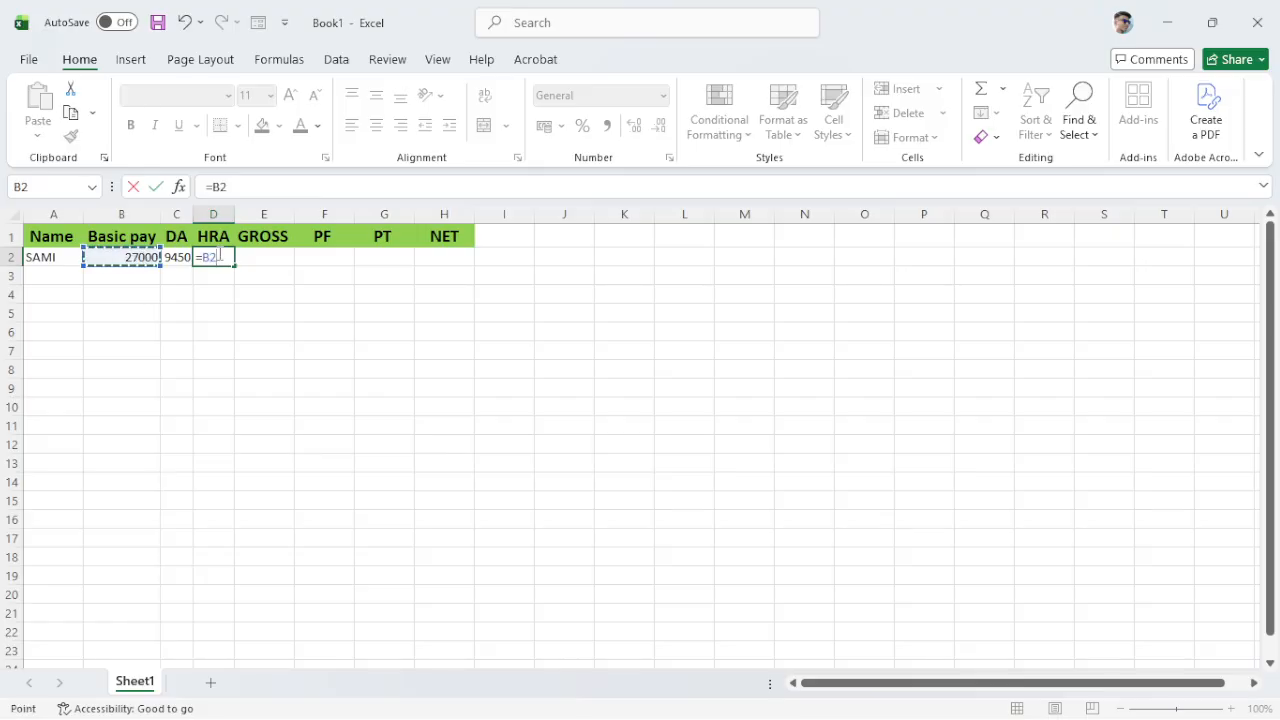
type("*15%")
key("Return")
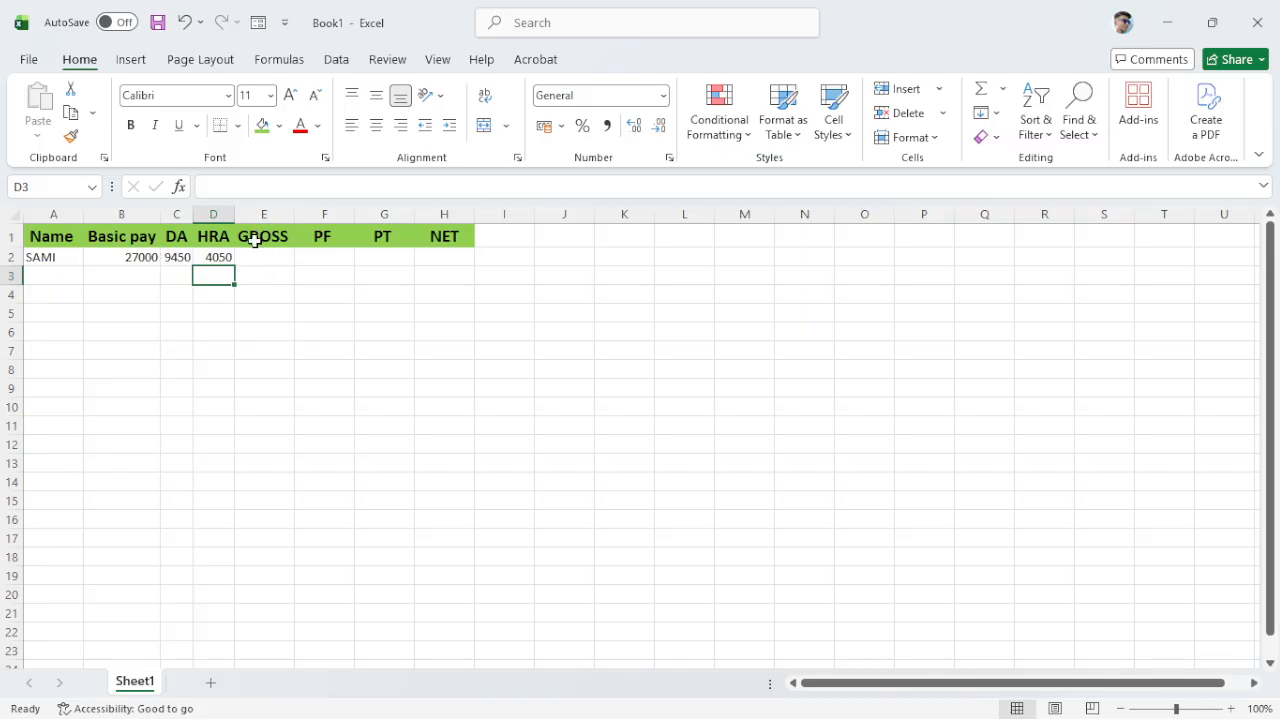
Widen the Basic pay, HRA and GROSS columns slightly, and calculate the first employee's gross pay in E2 with =SUM(B2:D2).
left_click_drag(160, 214, 349, 218)
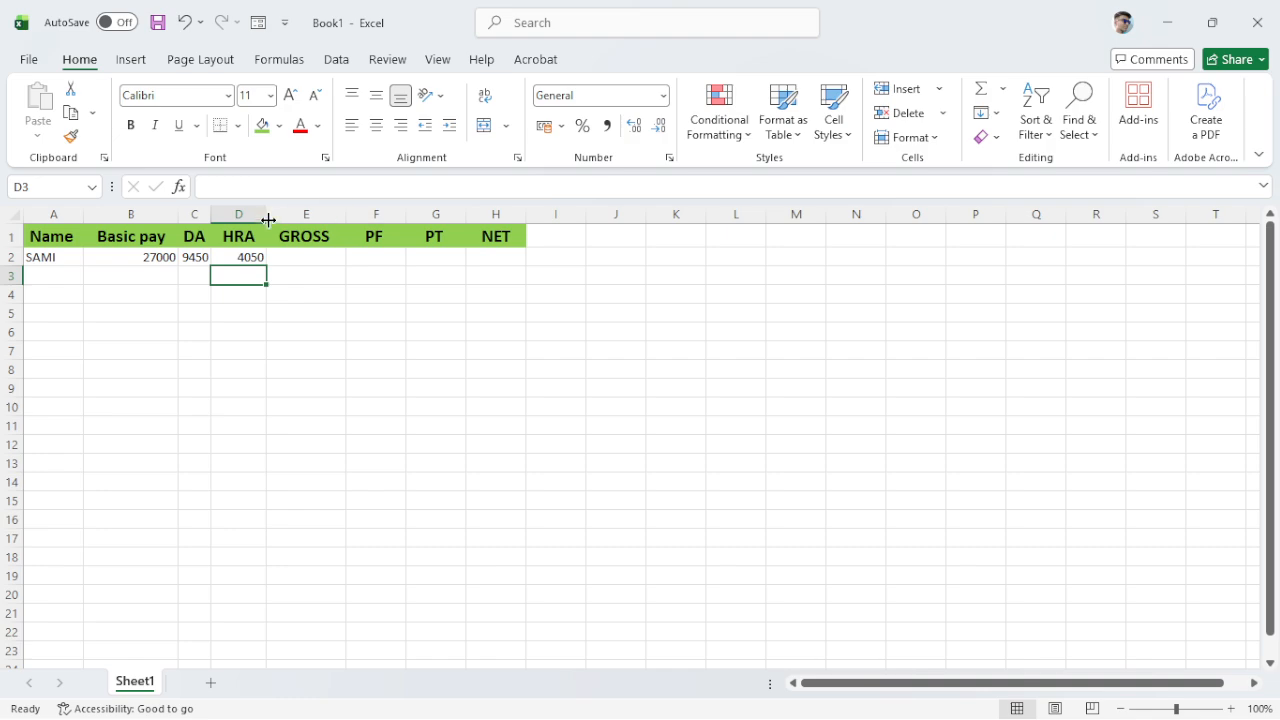
left_click_drag(266, 222, 273, 249)
left_click(302, 258)
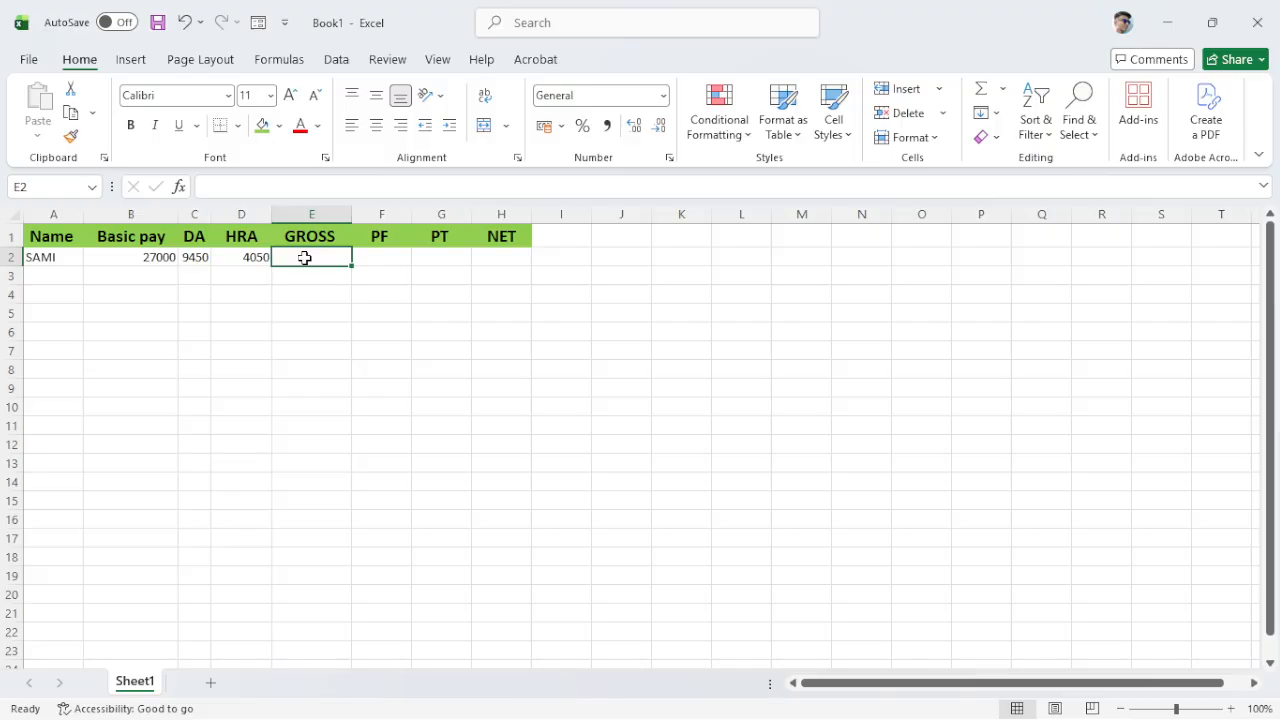
type("=")
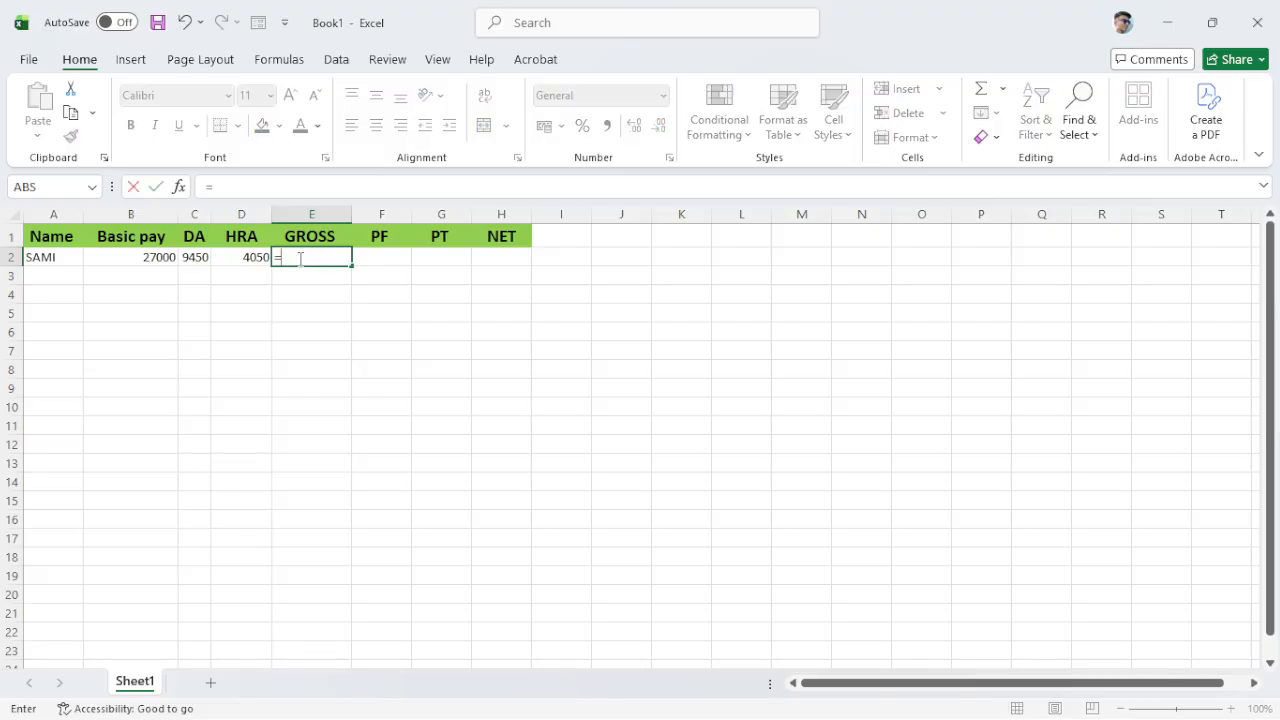
type("SU")
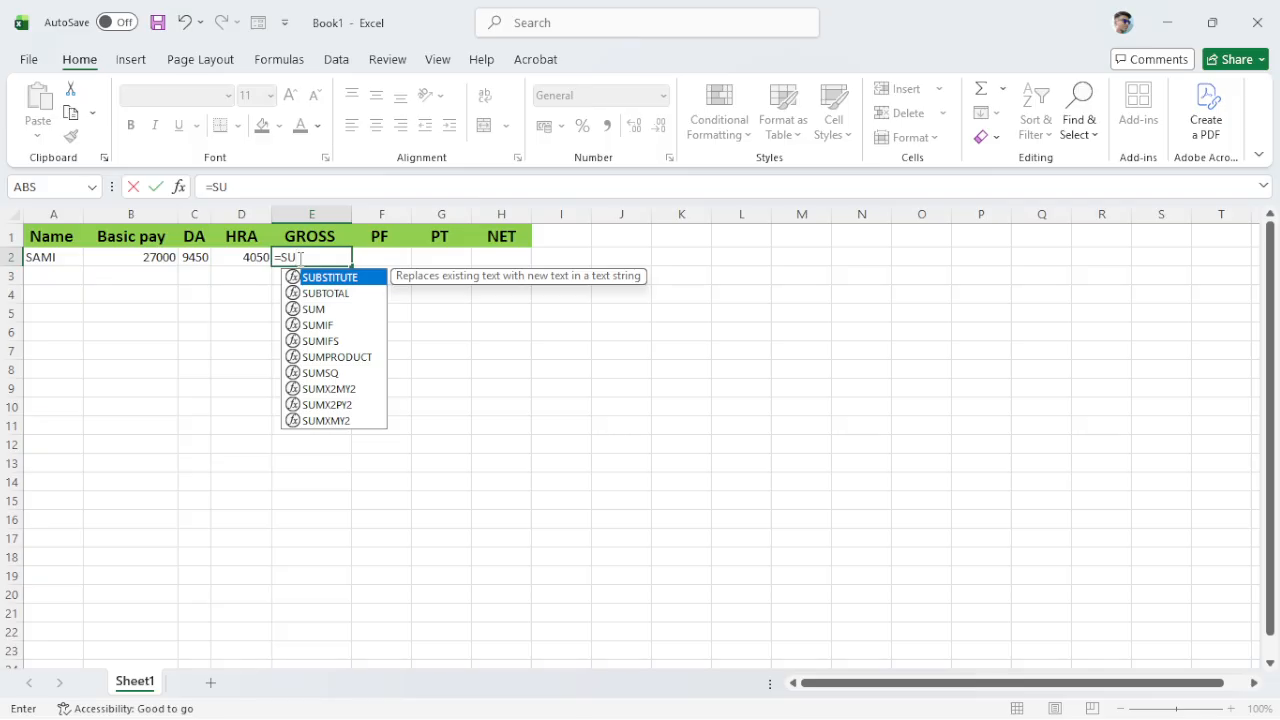
type("M(")
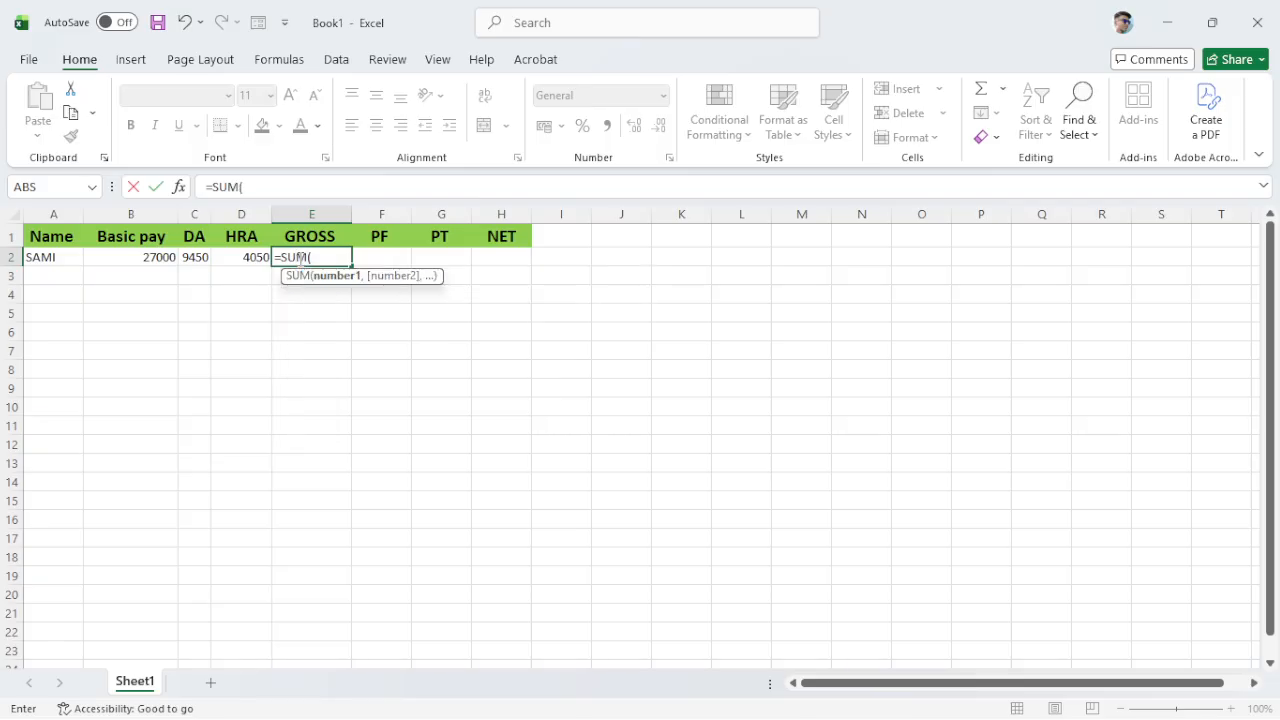
left_click_drag(142, 259, 246, 263)
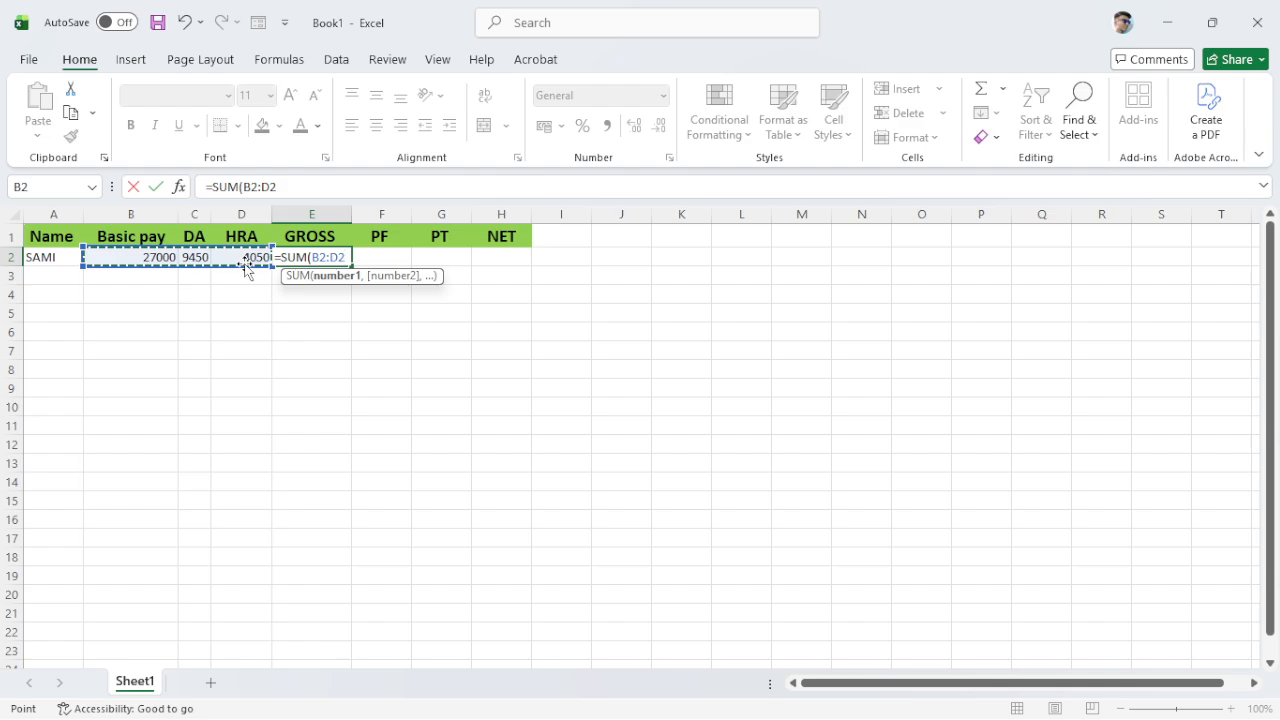
type(")")
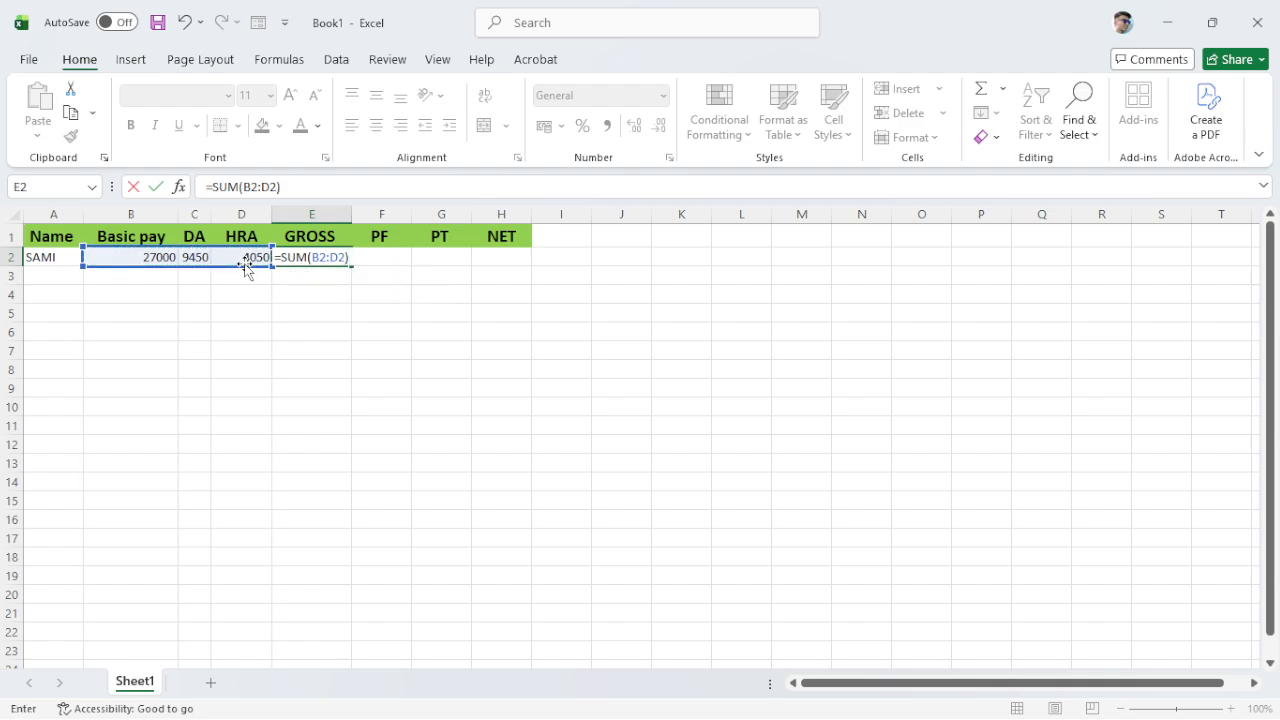
key("Return")
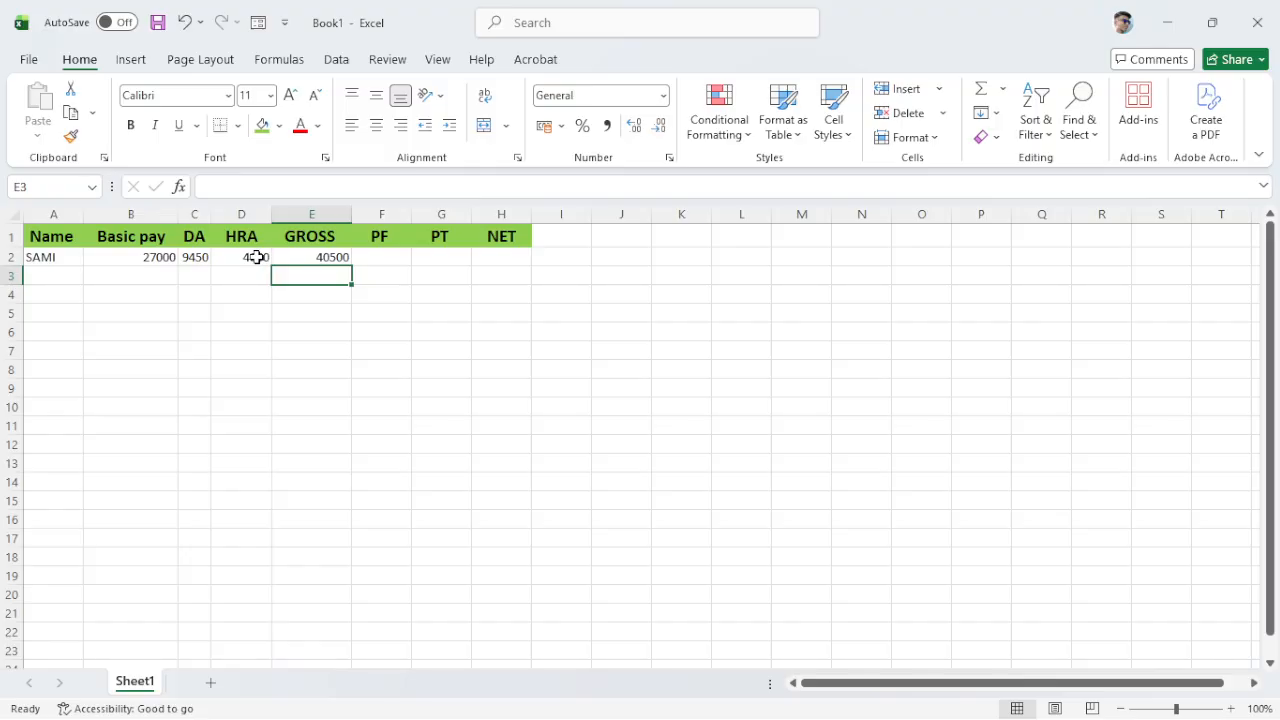
Calculate the first employee's PF in F2 as 3% of basic pay with =B2*3%.
left_click(383, 259)
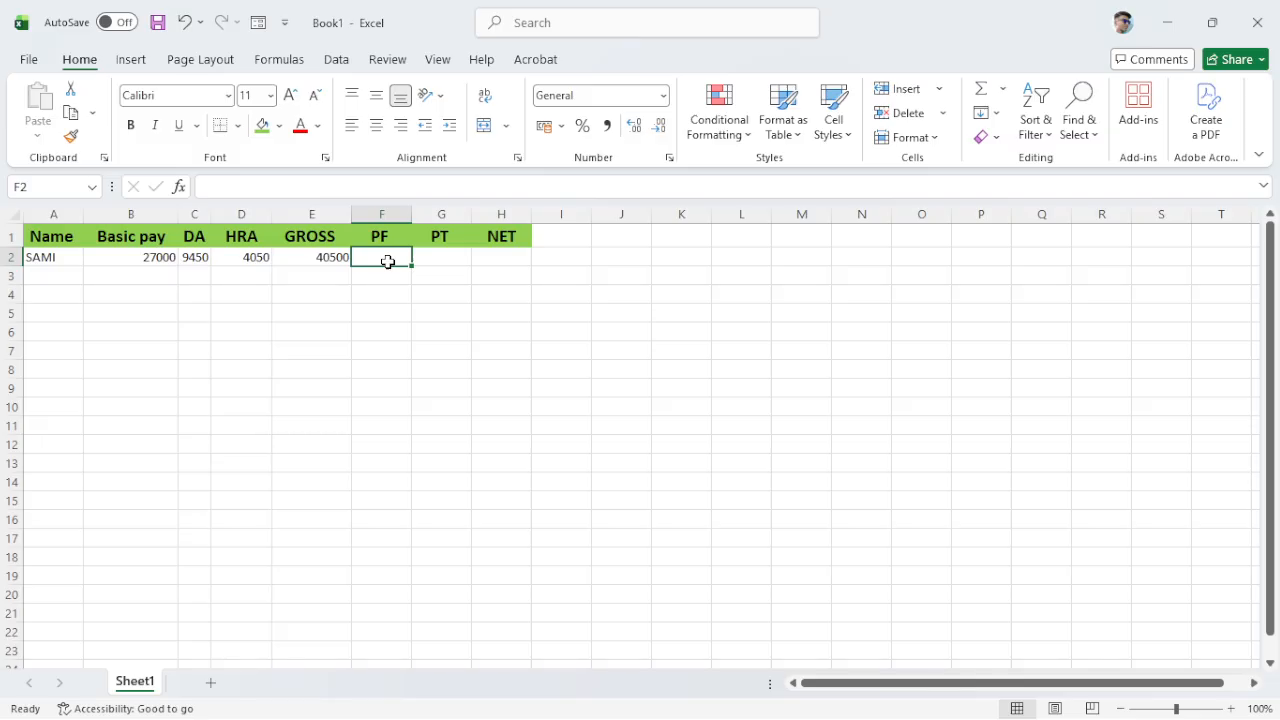
type("=")
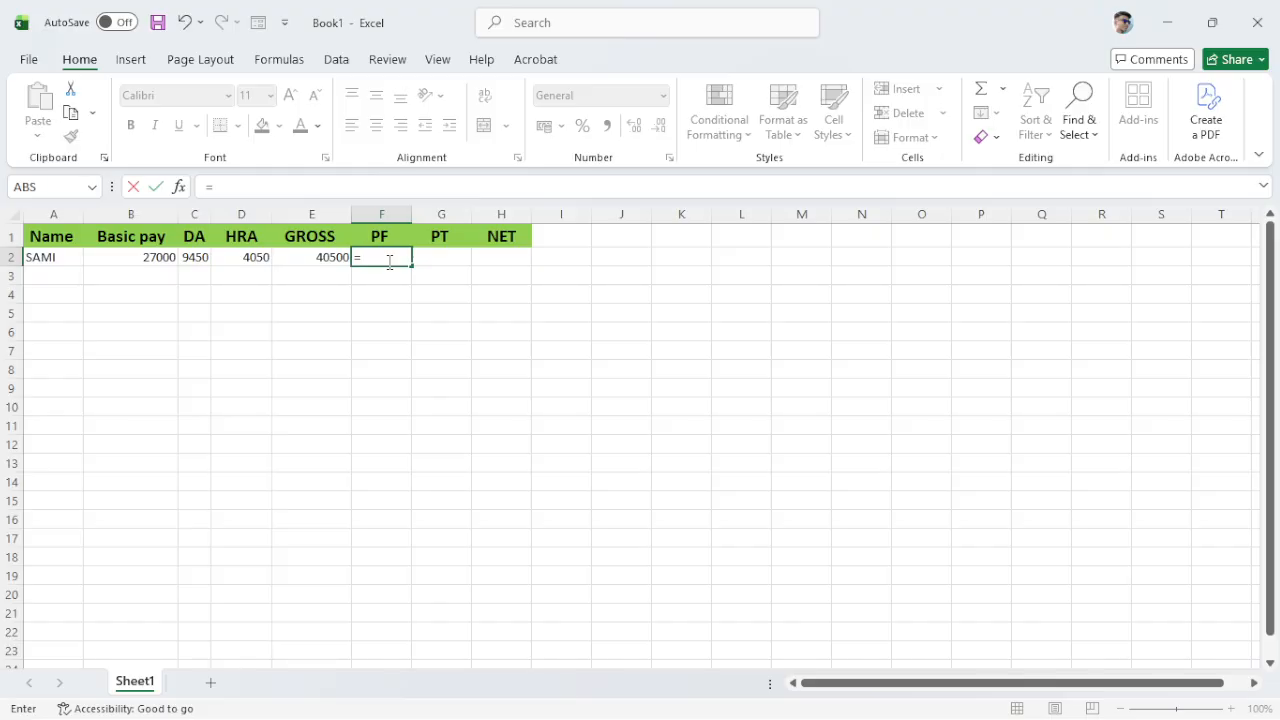
type("B2")
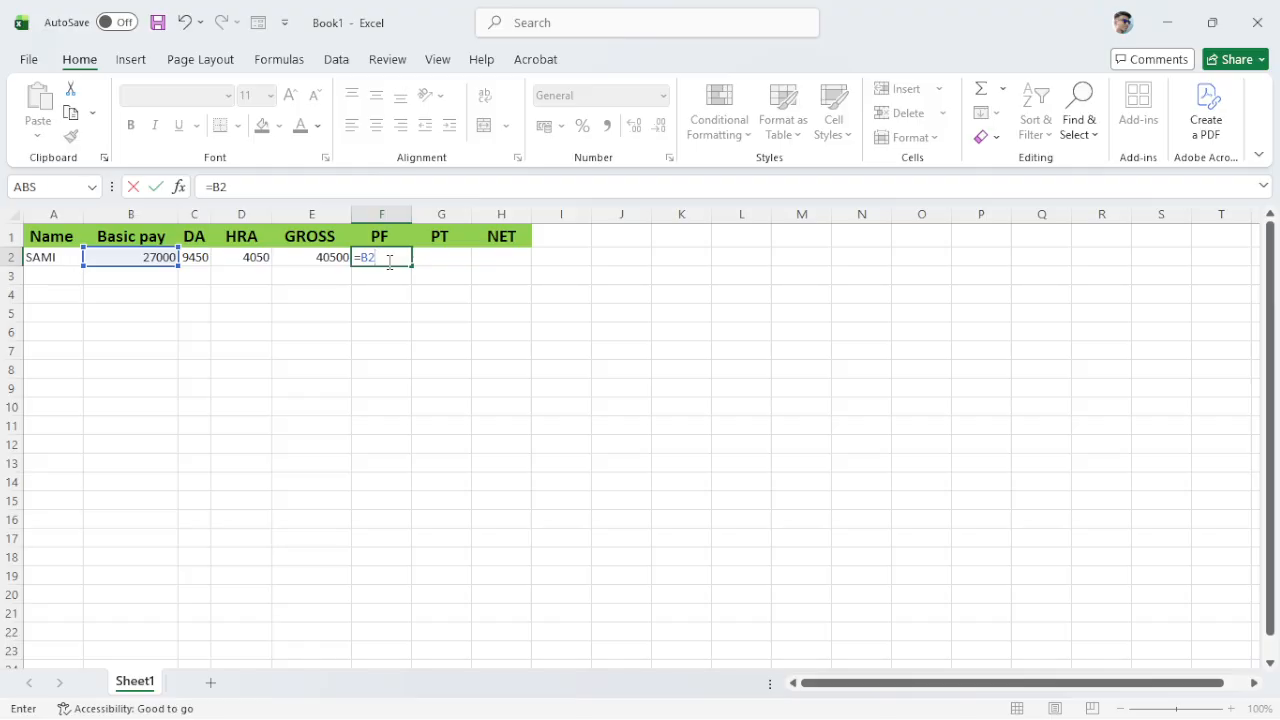
type("*3%")
key("Return")
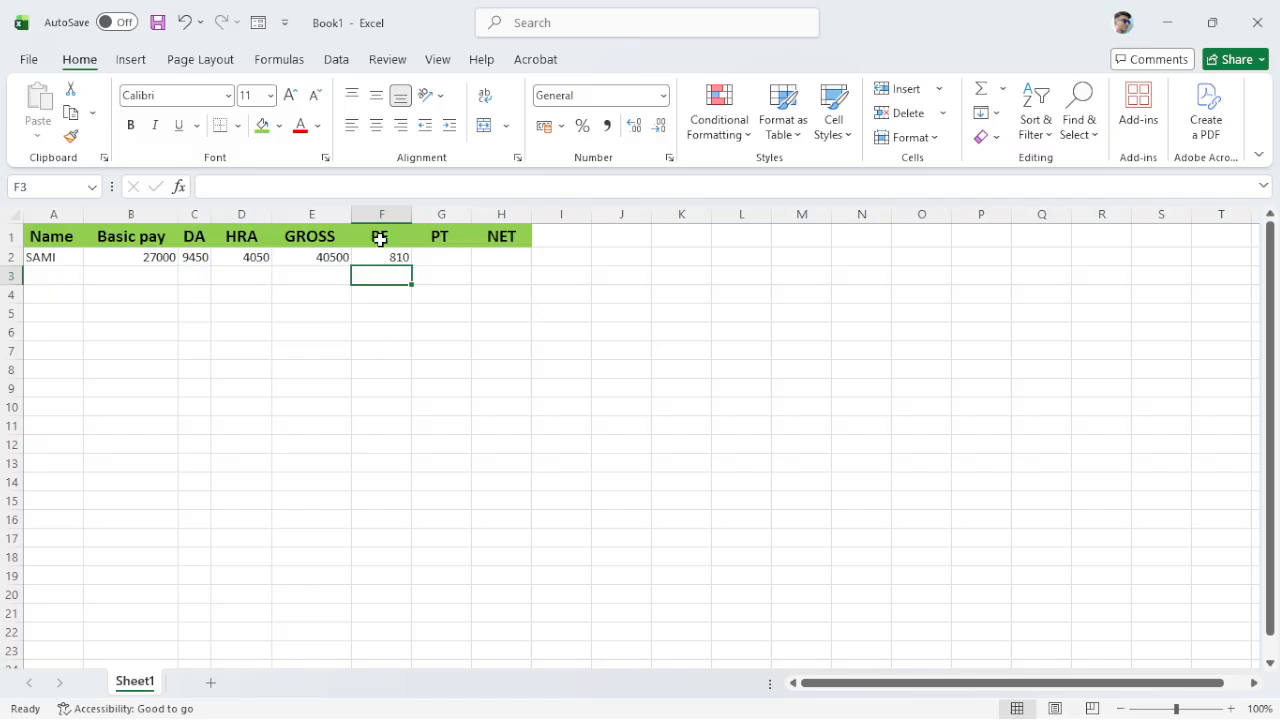
Calculate the first employee's PT in G2 as 2% of basic pay with =B2*2%.
left_click(436, 258)
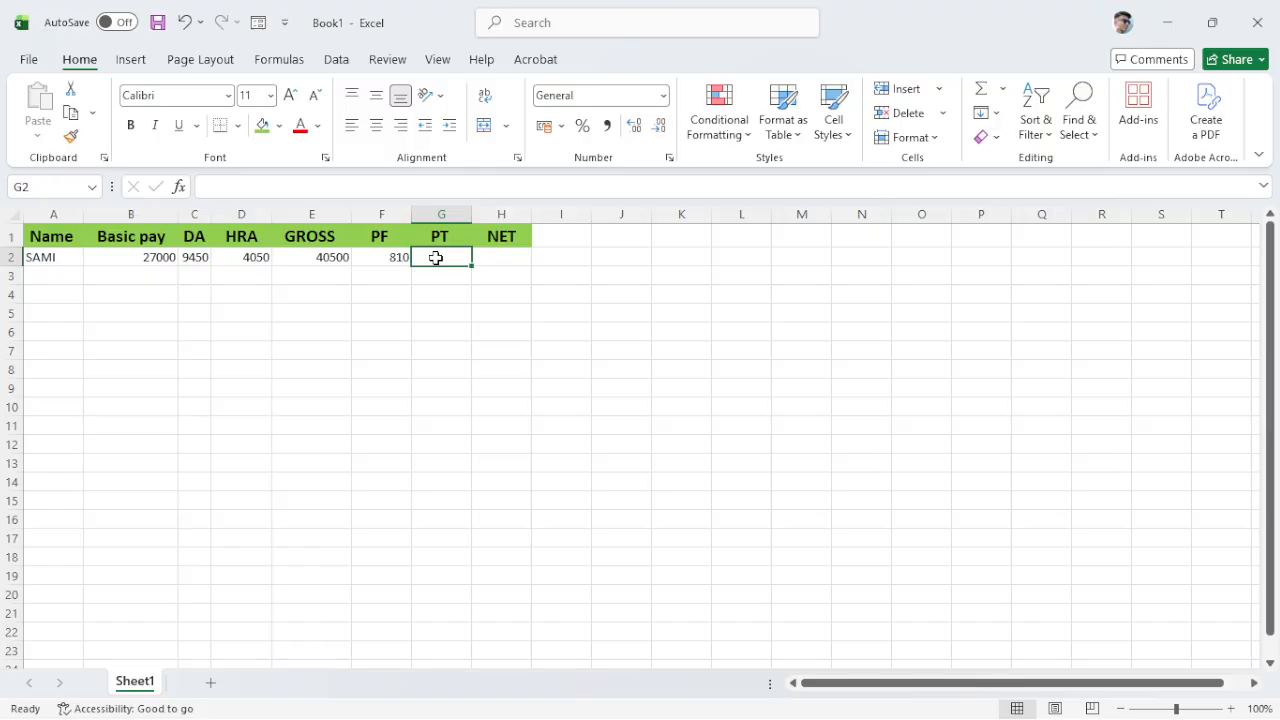
type("=B2")
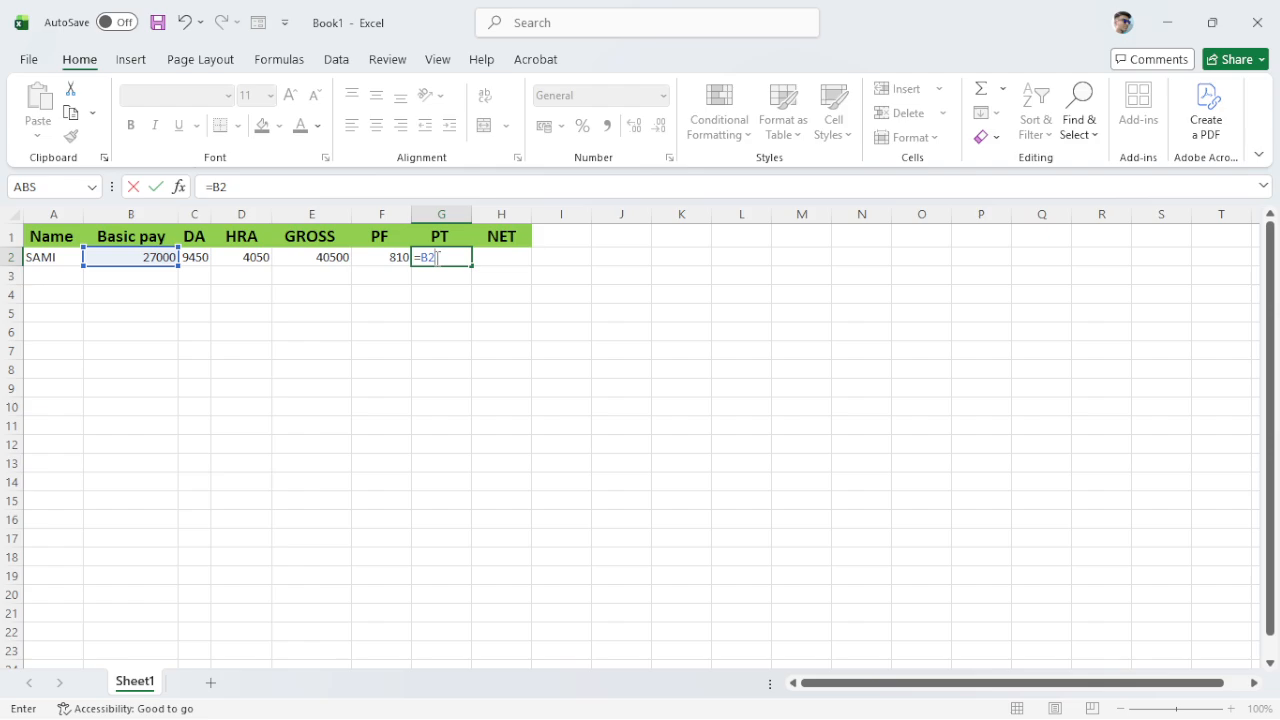
type("*2%")
key("Return")
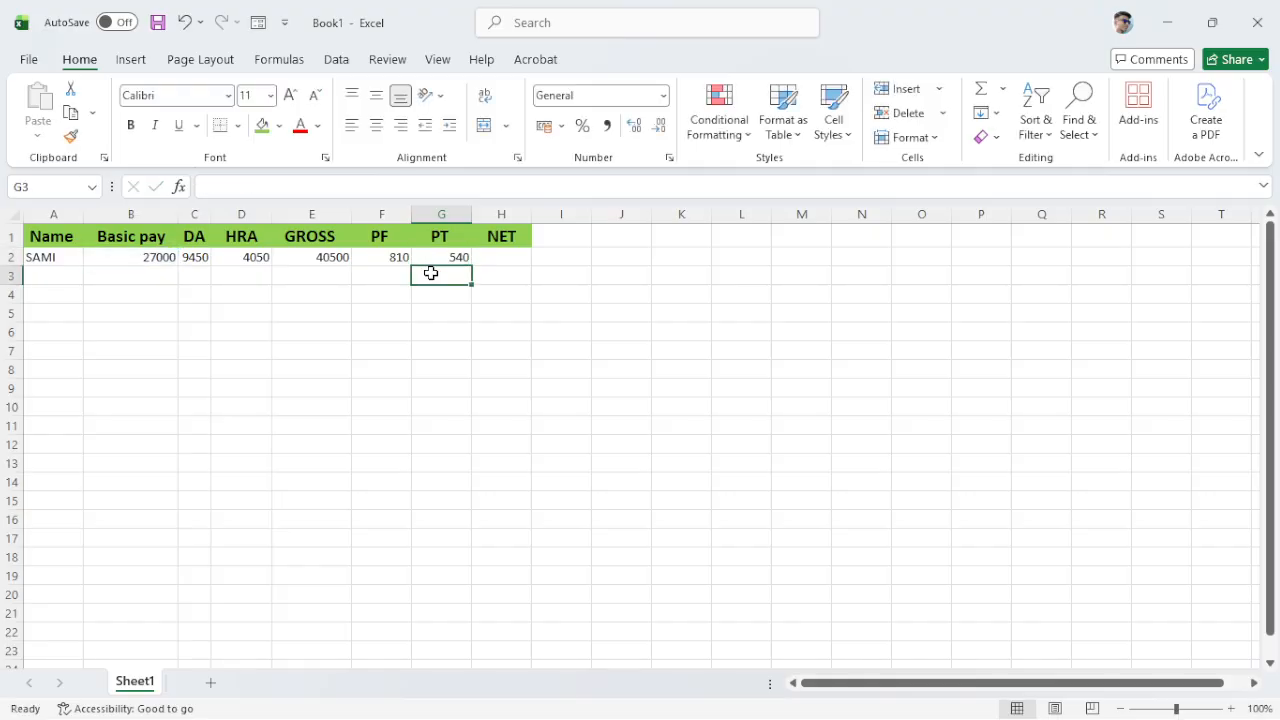
Calculate the first employee's net pay in H2 by subtracting PF and PT from gross with =E2-F2-G2.
left_click(501, 257)
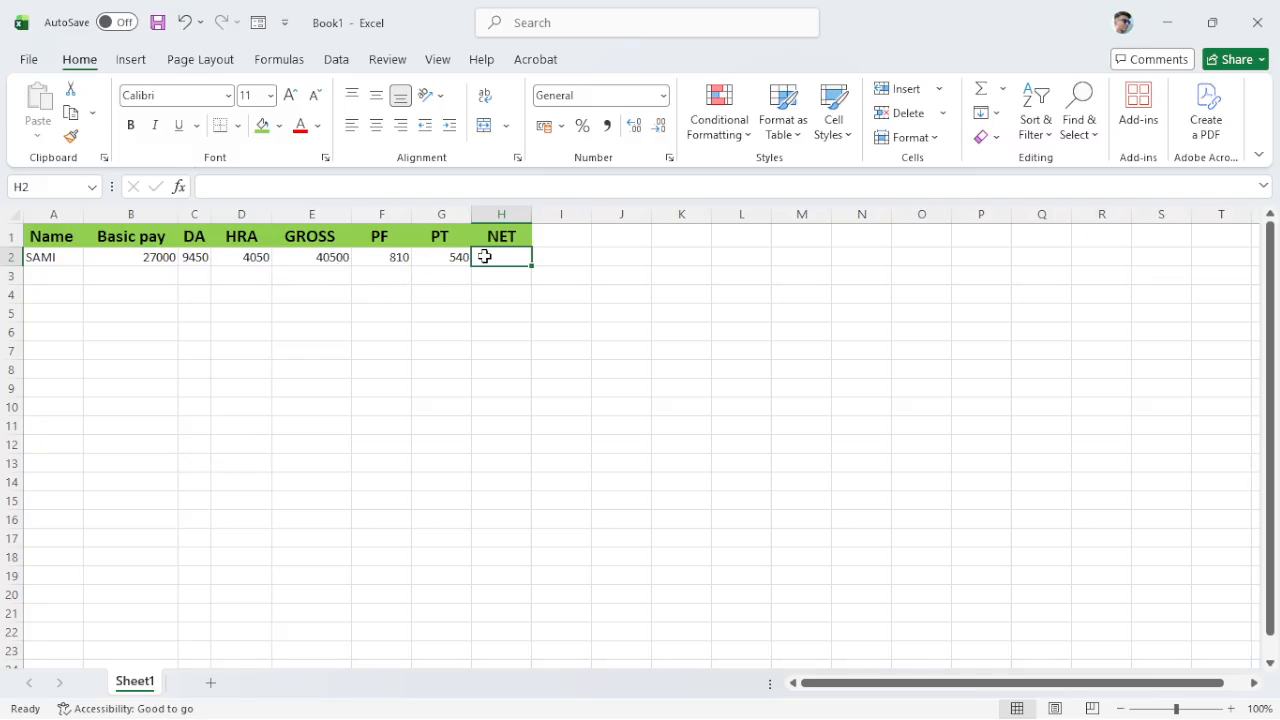
type("=")
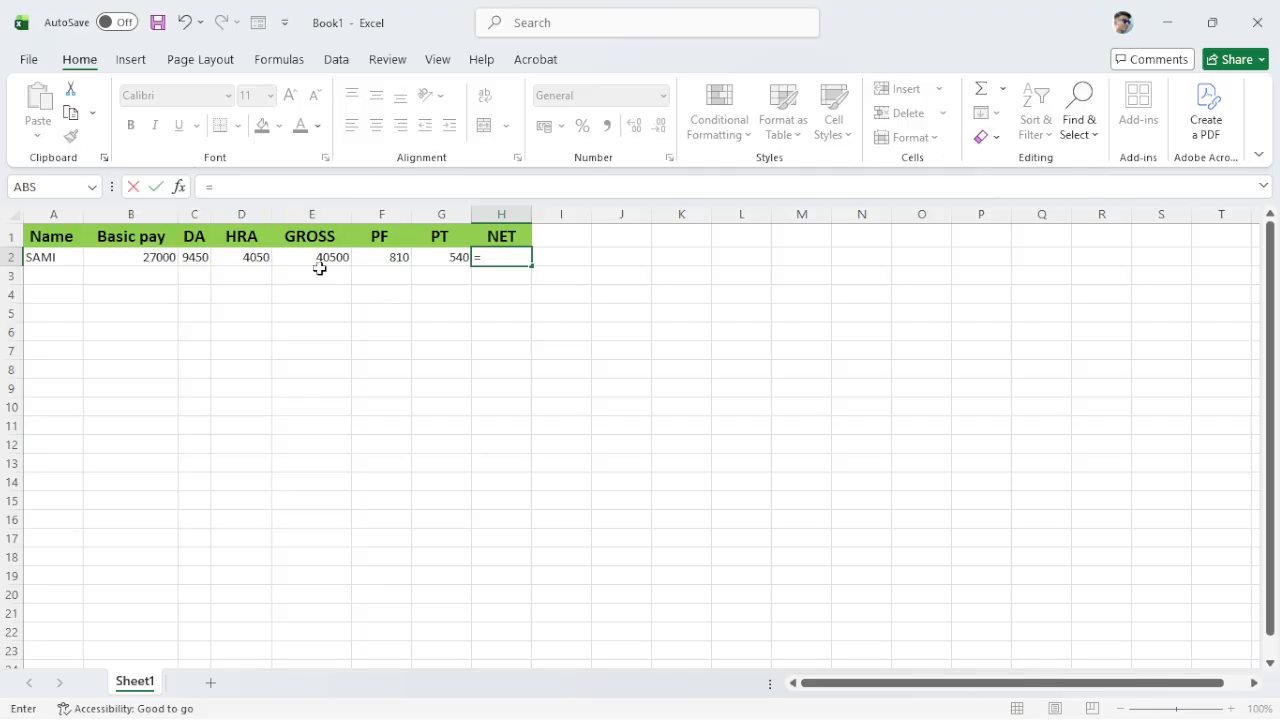
type("E")
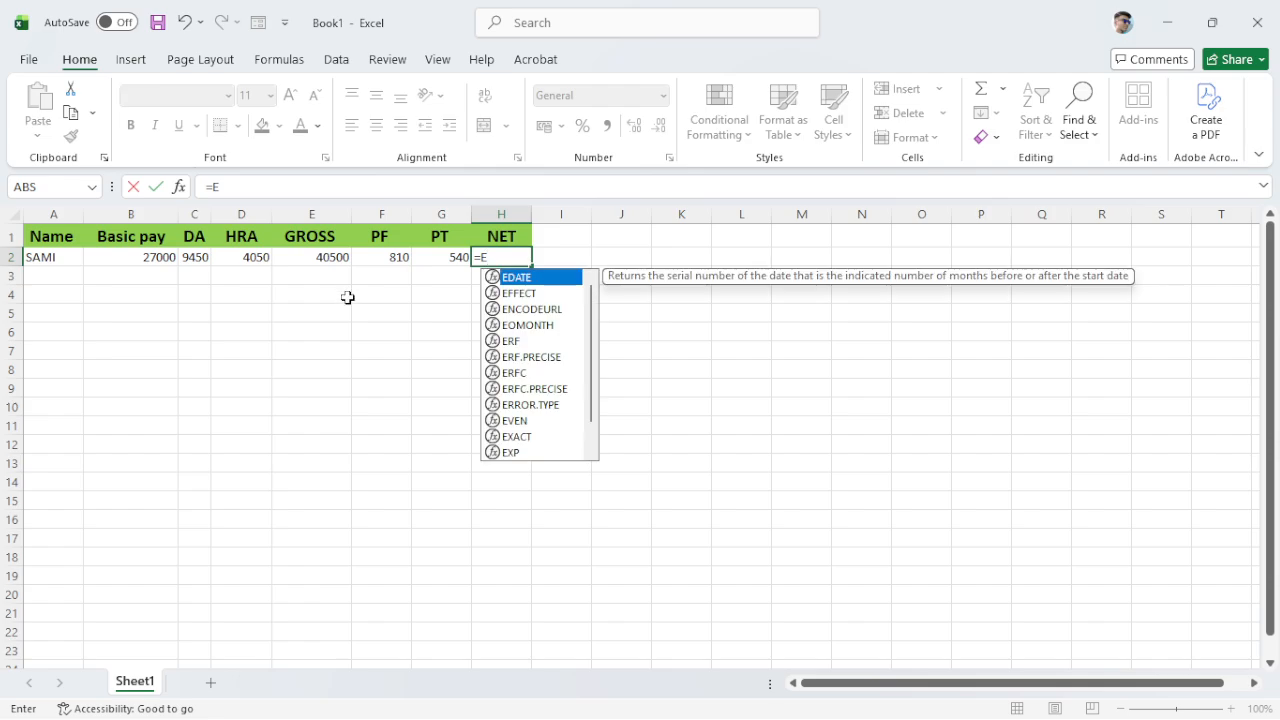
type("2")
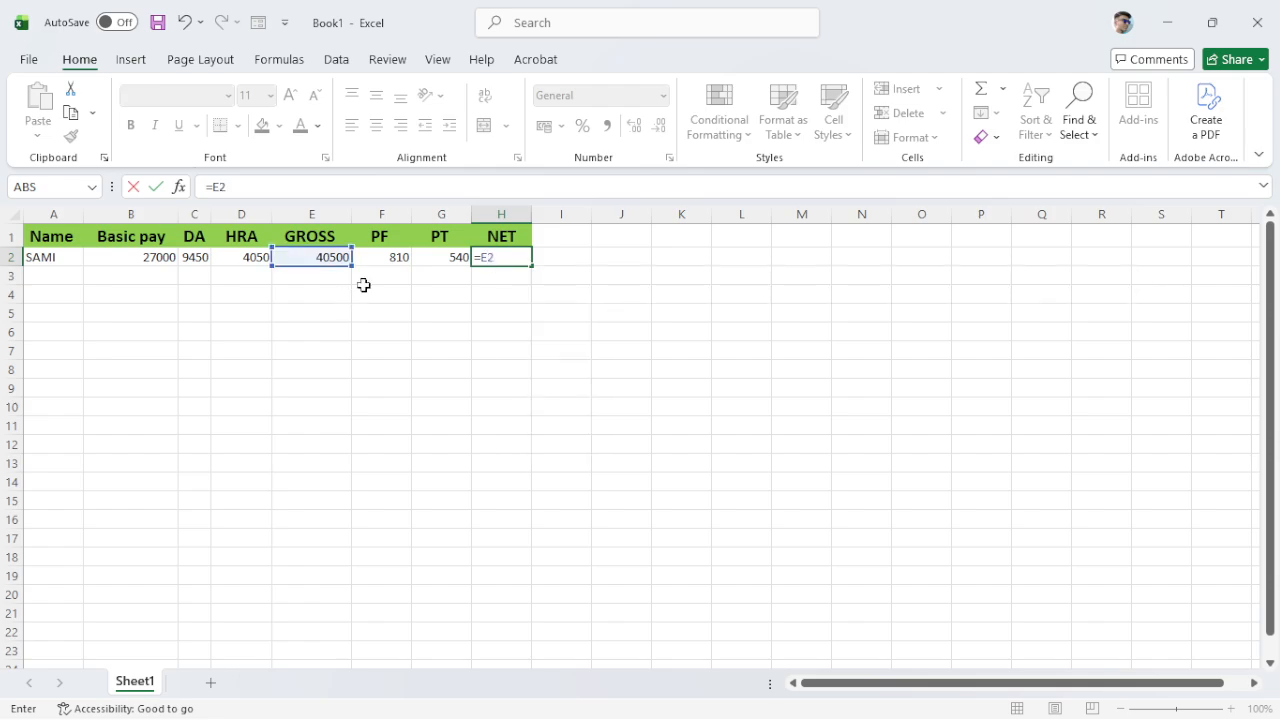
type("-F2-")
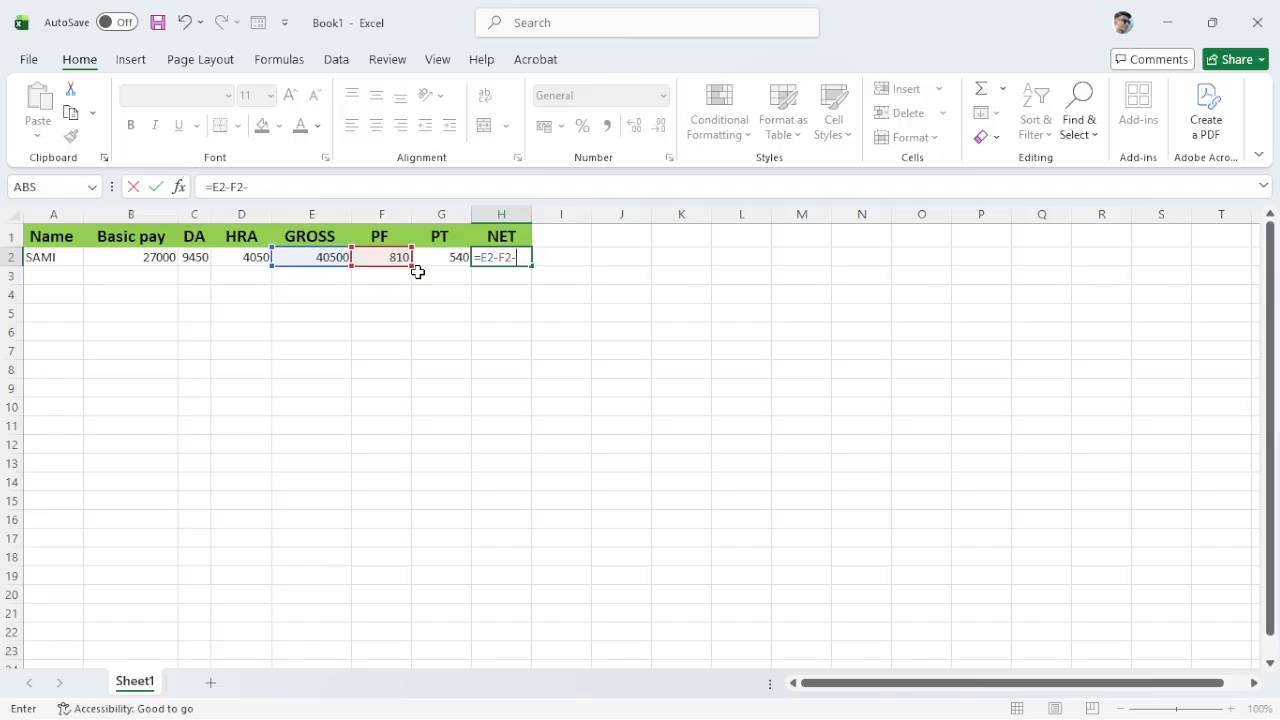
type("G2")
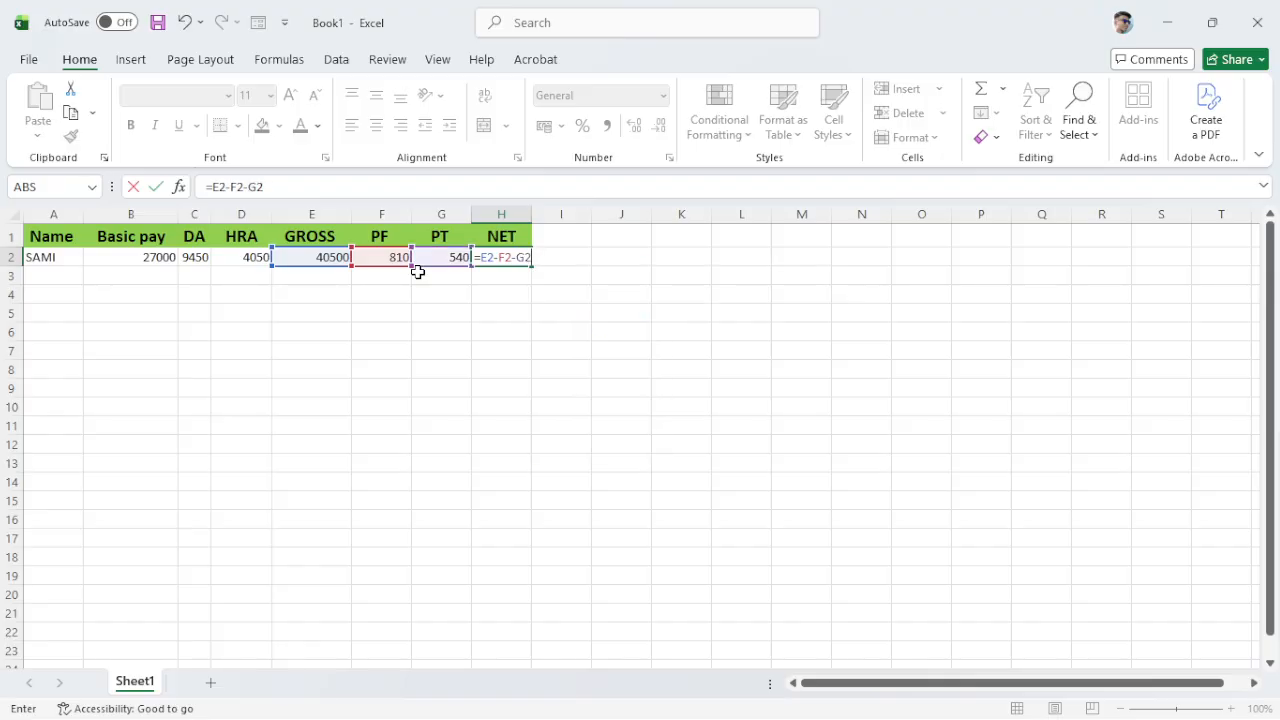
key("Return")
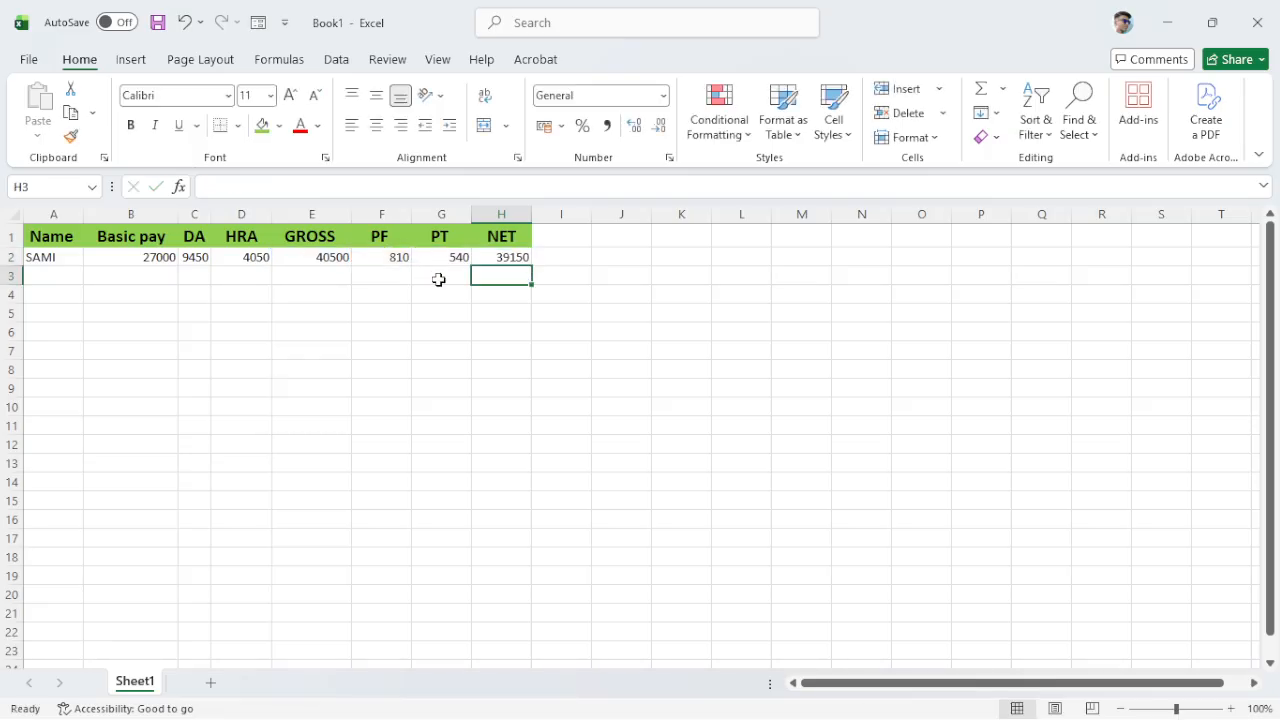
Enter the second employee's name in A3 and a basic pay of 27000 in B3.
left_click(62, 272)
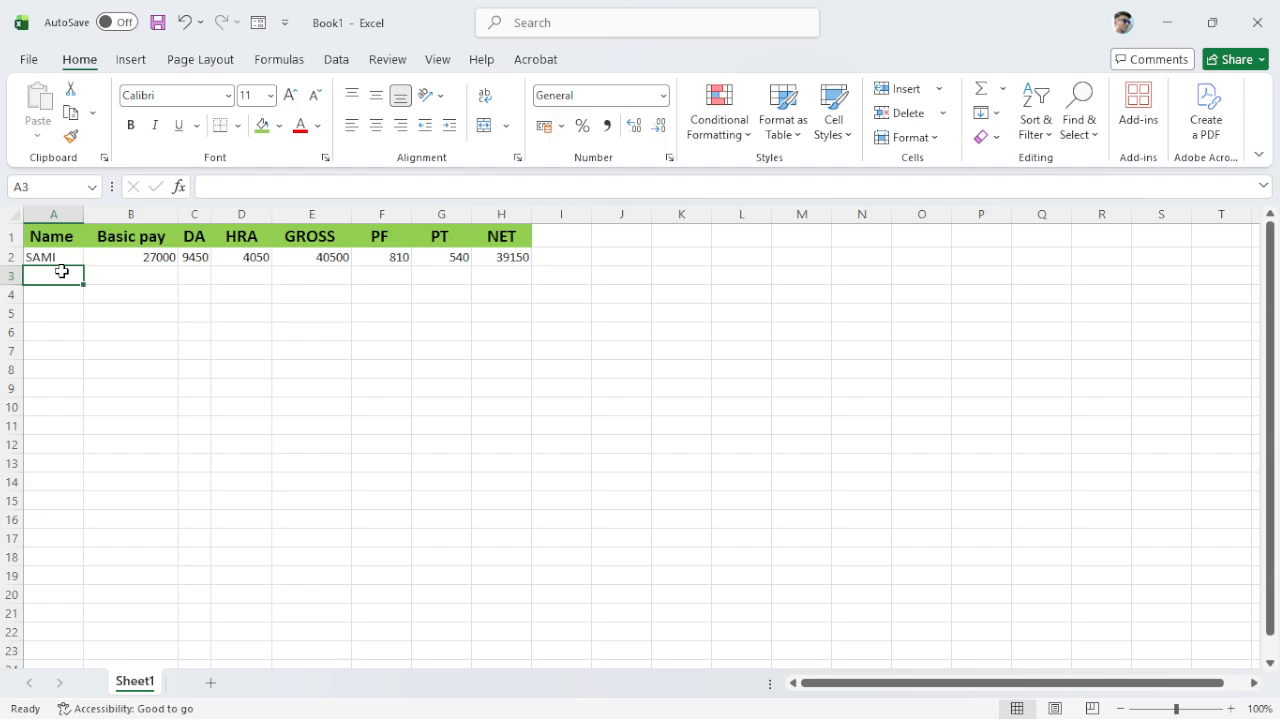
type("RAJU")
key("Tab")
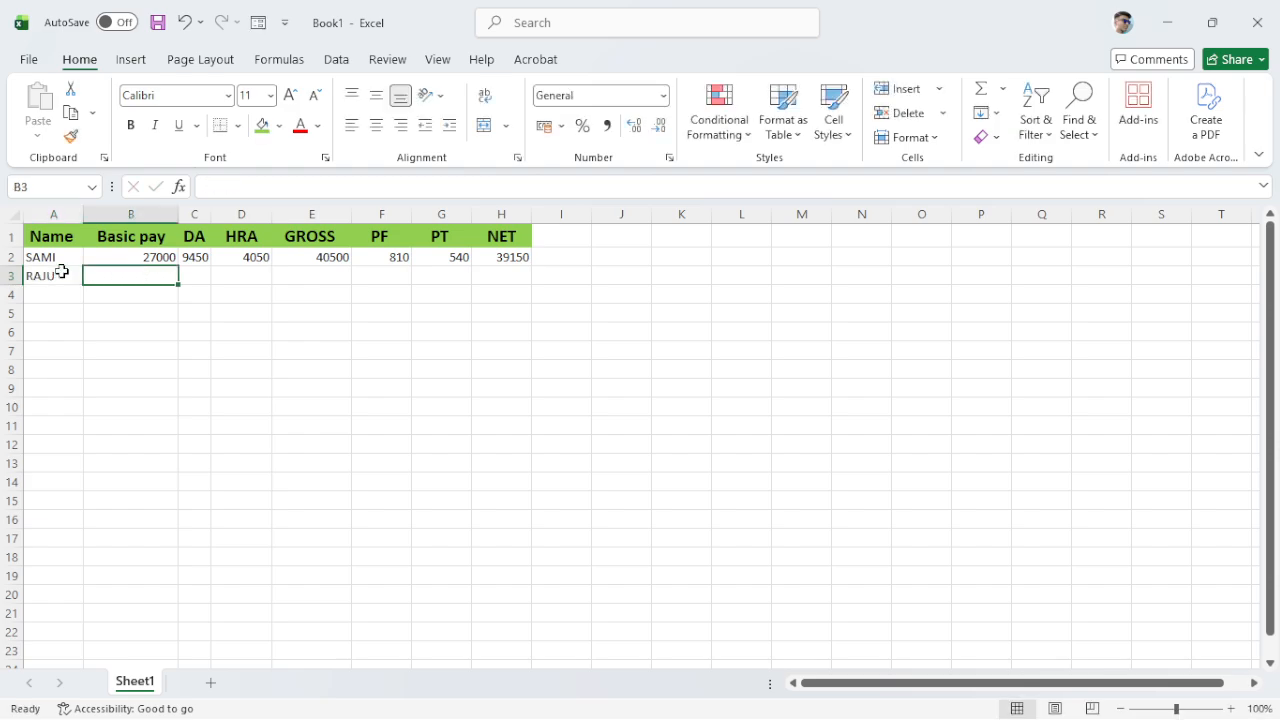
type("2700")
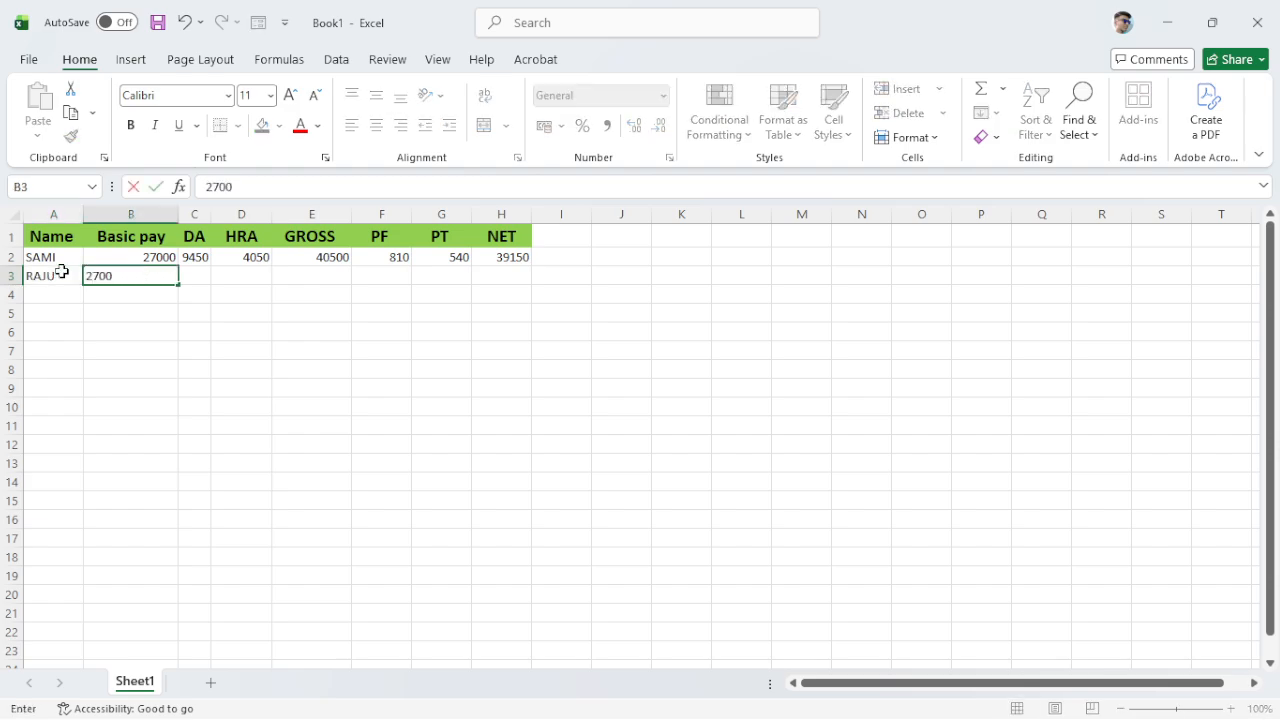
type("0")
key("Tab")
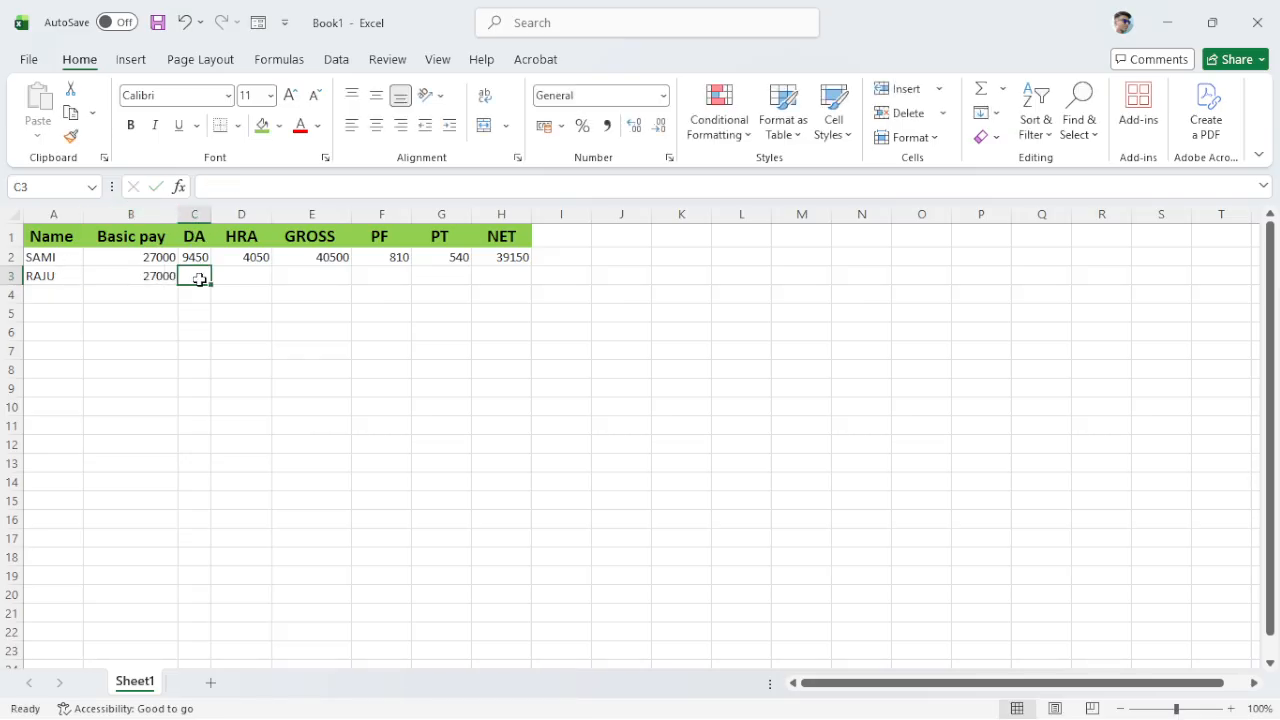
Fill the DA formula from C2 down to row 11, and the HRA and GROSS formulas from D2 and E2 down to row 12.
left_click(197, 253)
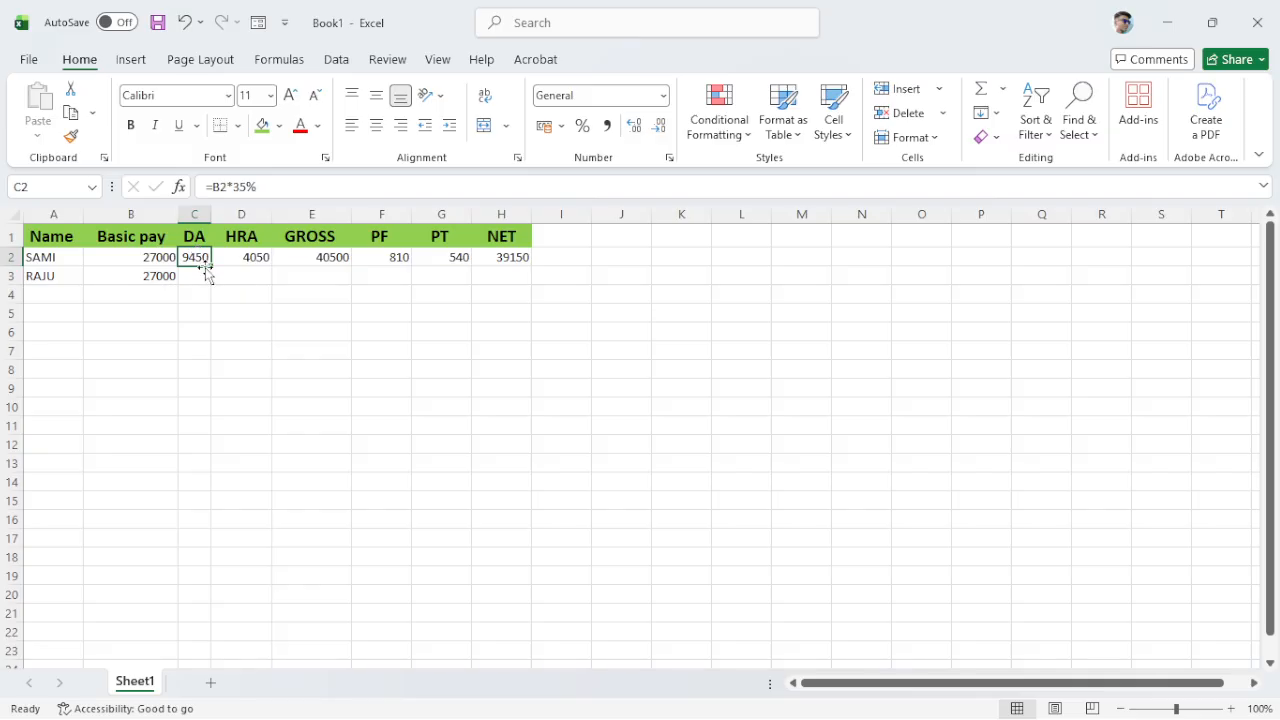
left_click_drag(211, 266, 214, 436)
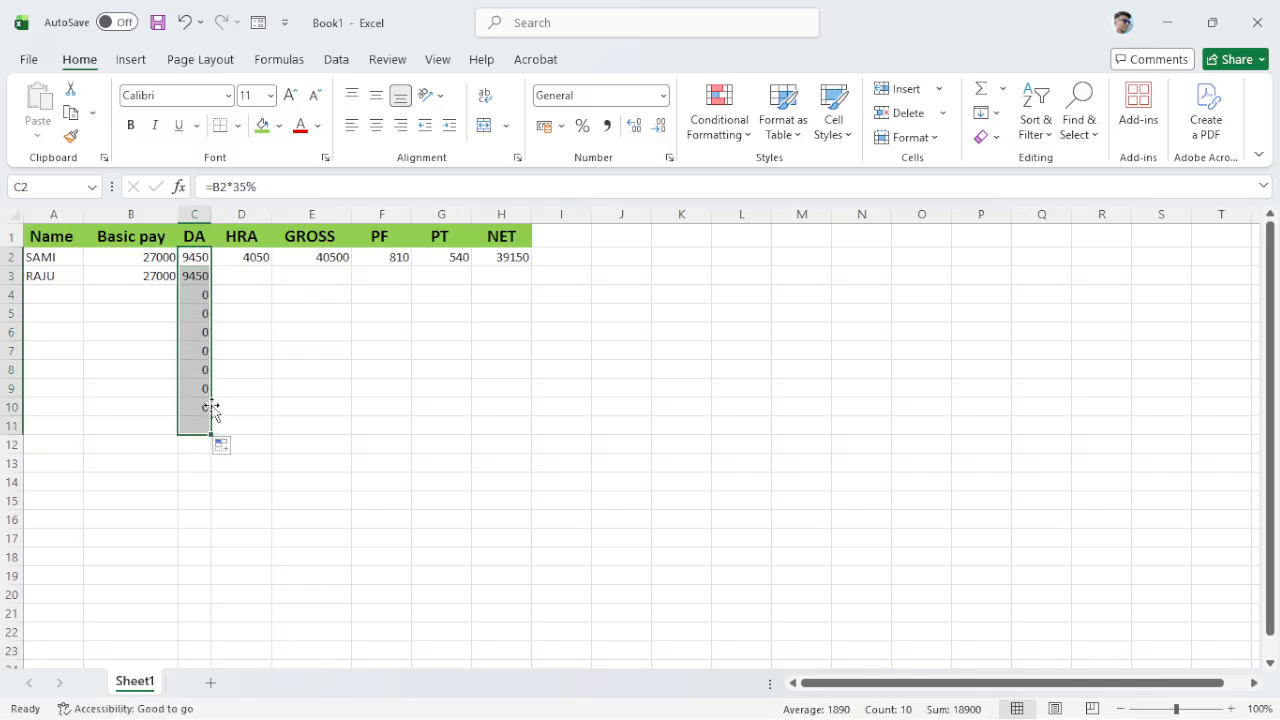
left_click(257, 258)
left_click_drag(274, 266, 282, 444)
left_click(346, 266)
left_click_drag(349, 266, 393, 337)
Fill the PF, PT and NET formulas from F2, G2 and H2 down to row 12.
left_click(399, 259)
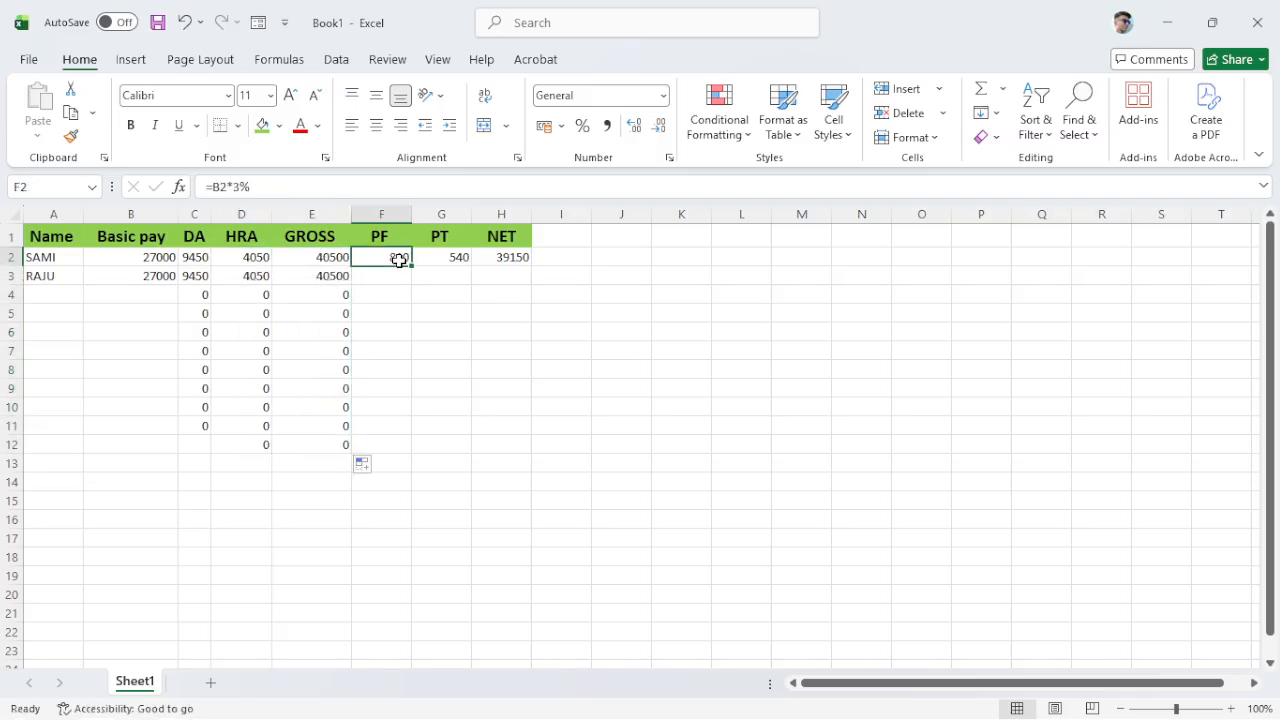
left_click_drag(412, 263, 411, 450)
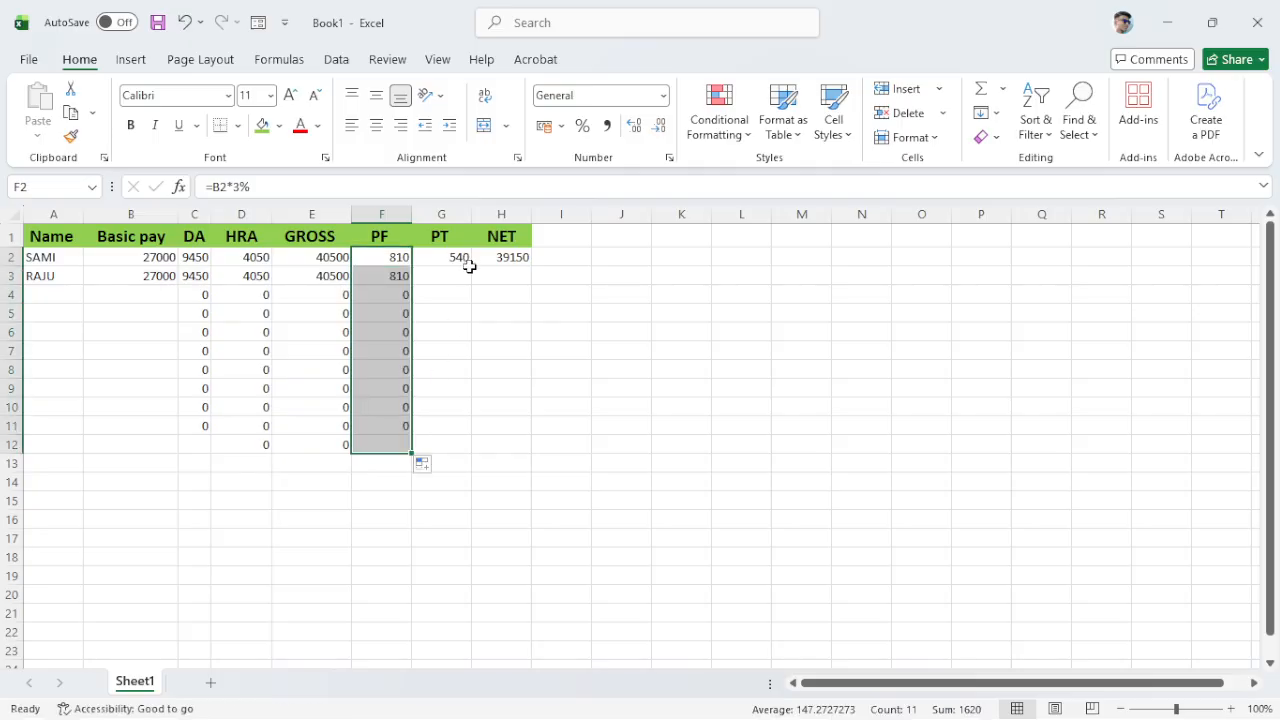
left_click(463, 258)
left_click_drag(470, 266, 466, 450)
left_click(524, 261)
left_click_drag(530, 263, 523, 457)
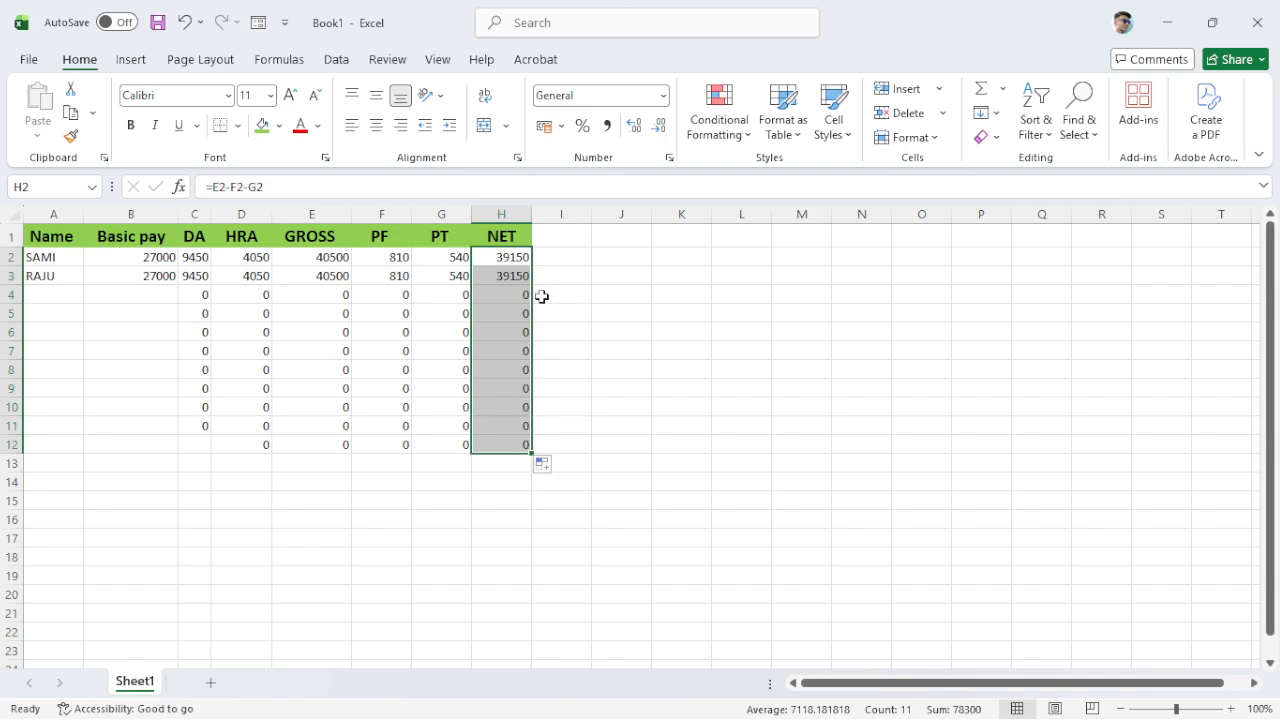
Enter the third employee's name in A4 and a basic pay of 45000 in B4.
left_click(40, 290)
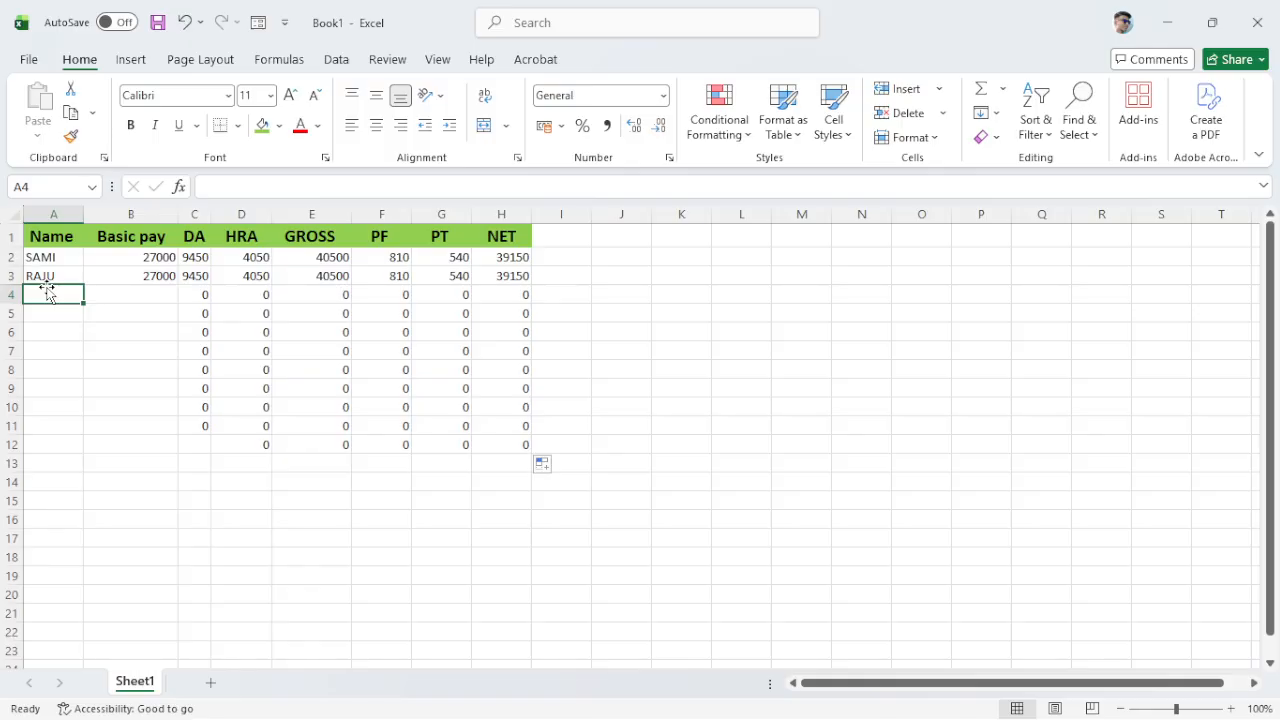
type("S")
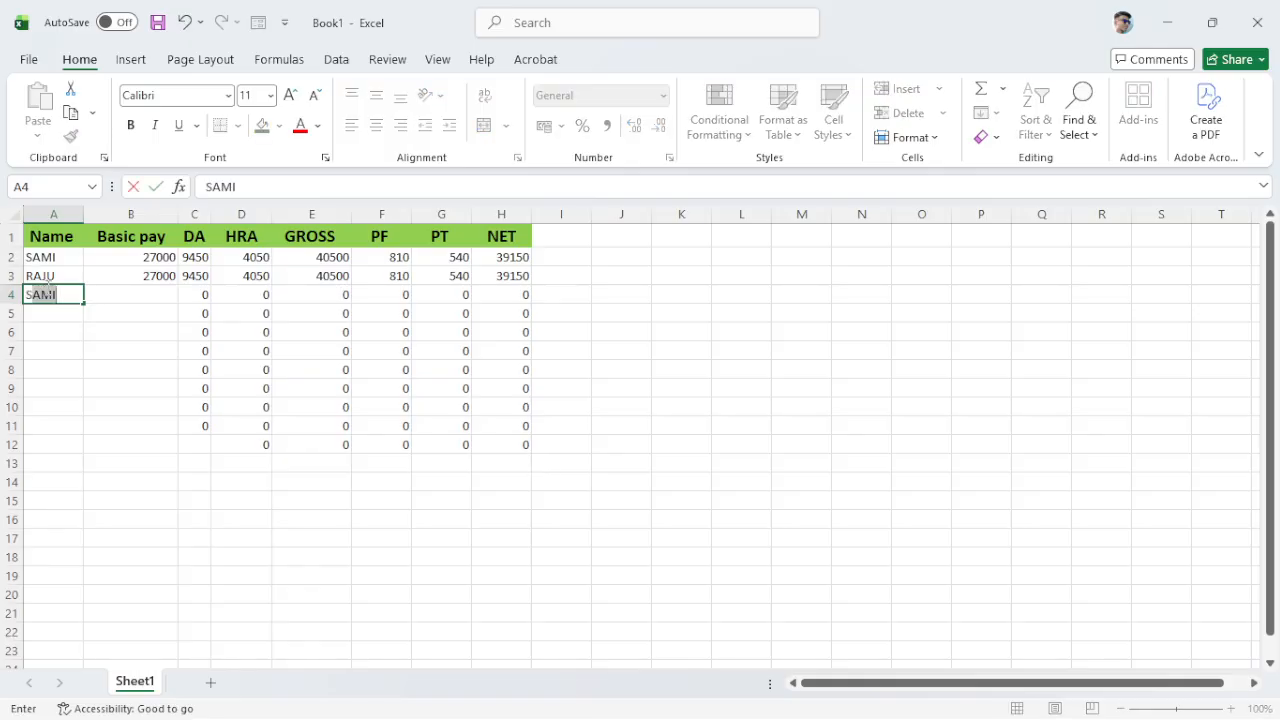
type("HYAM")
key("Tab")
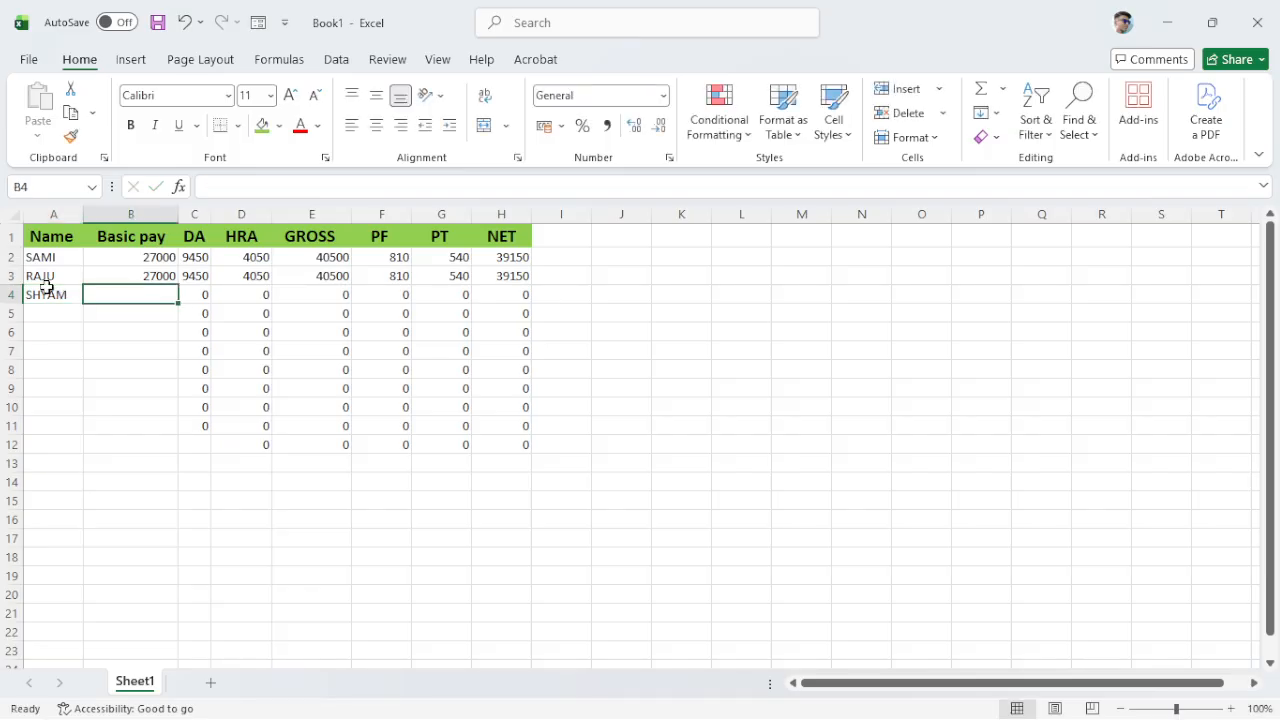
type("45")
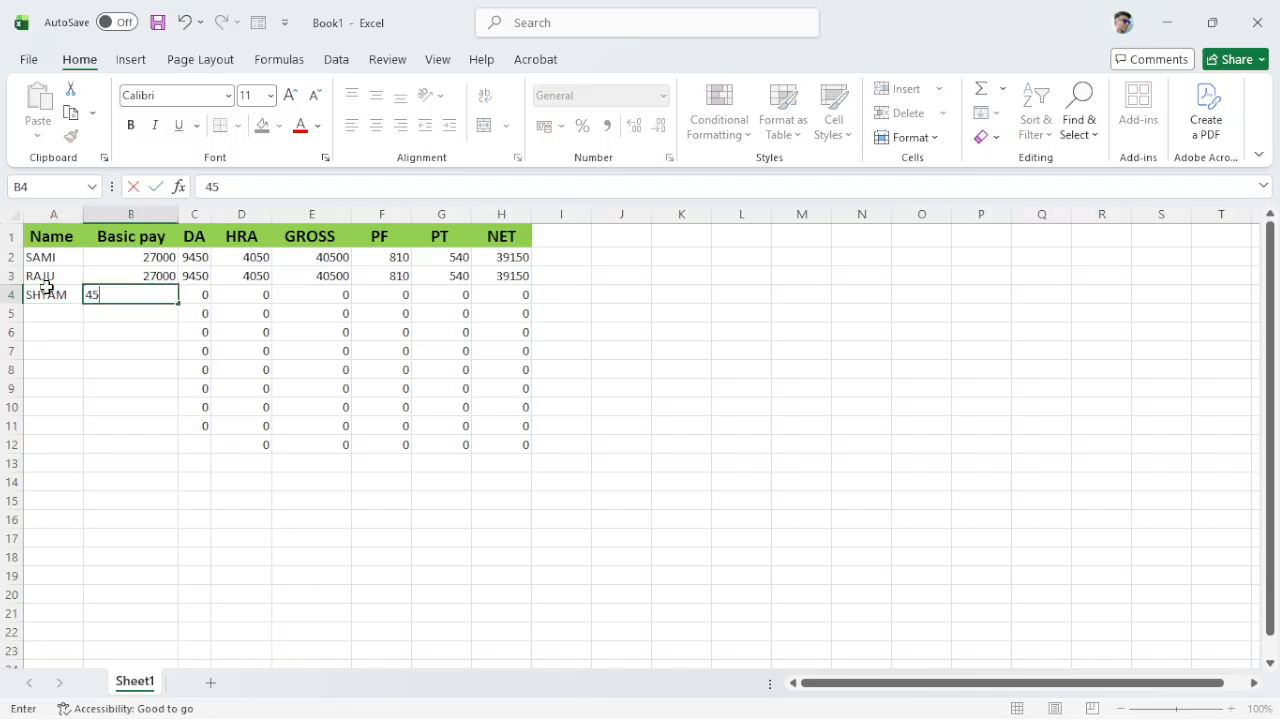
type("000")
key("Tab")
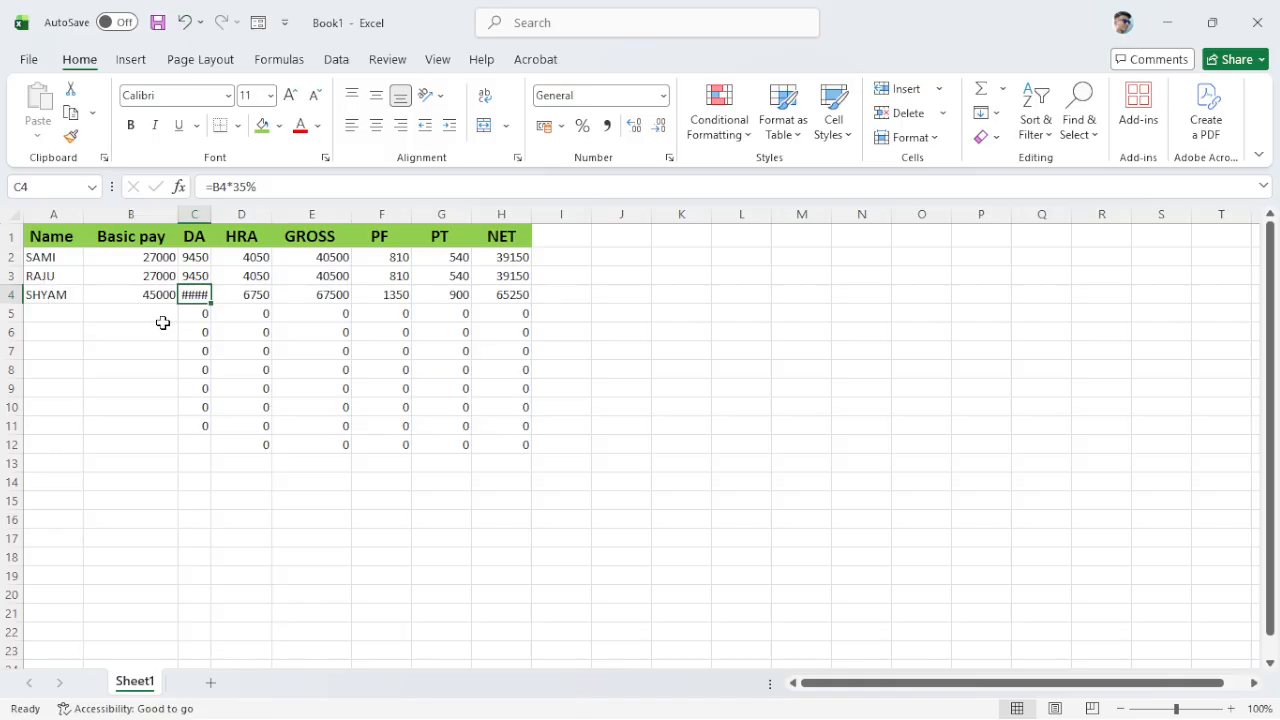
Copy the DA formula from C3 down to C4.
left_click(200, 281)
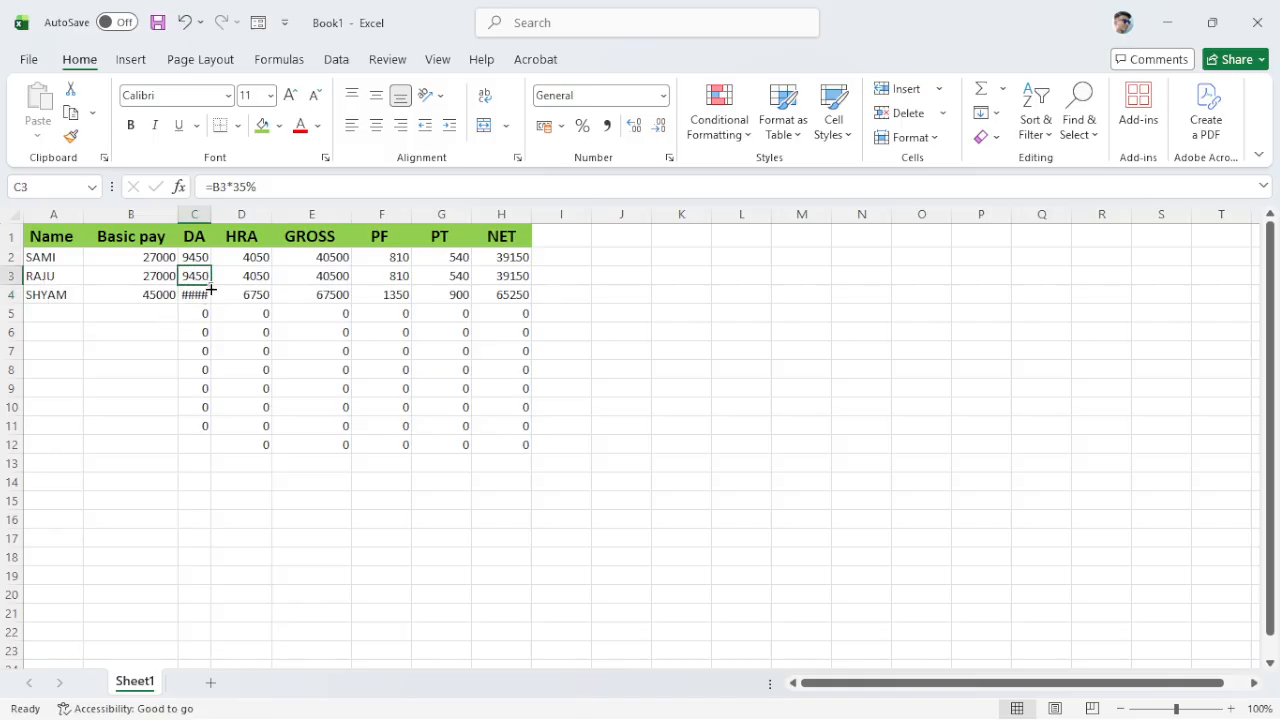
left_click_drag(209, 288, 216, 310)
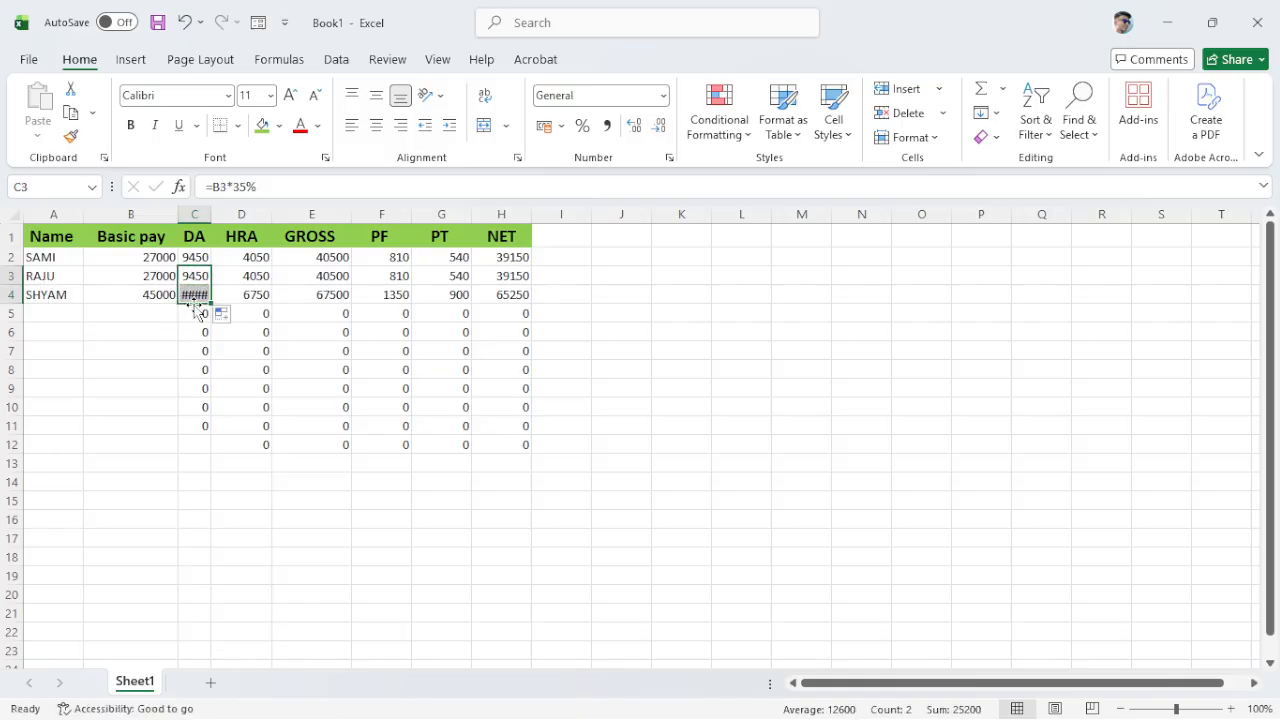
left_click(199, 369)
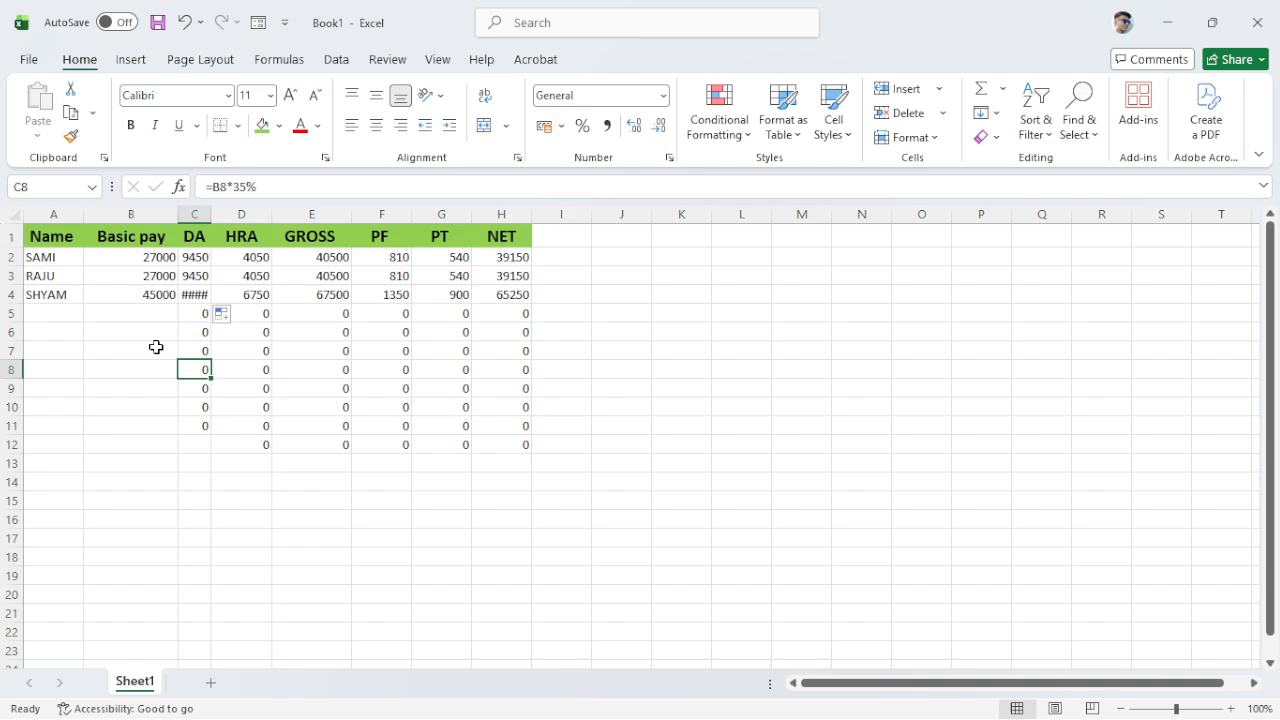
Clear the third employee's DA in C4 and refill the cell with the formula from C3.
left_click(194, 297)
key("BackSpace")
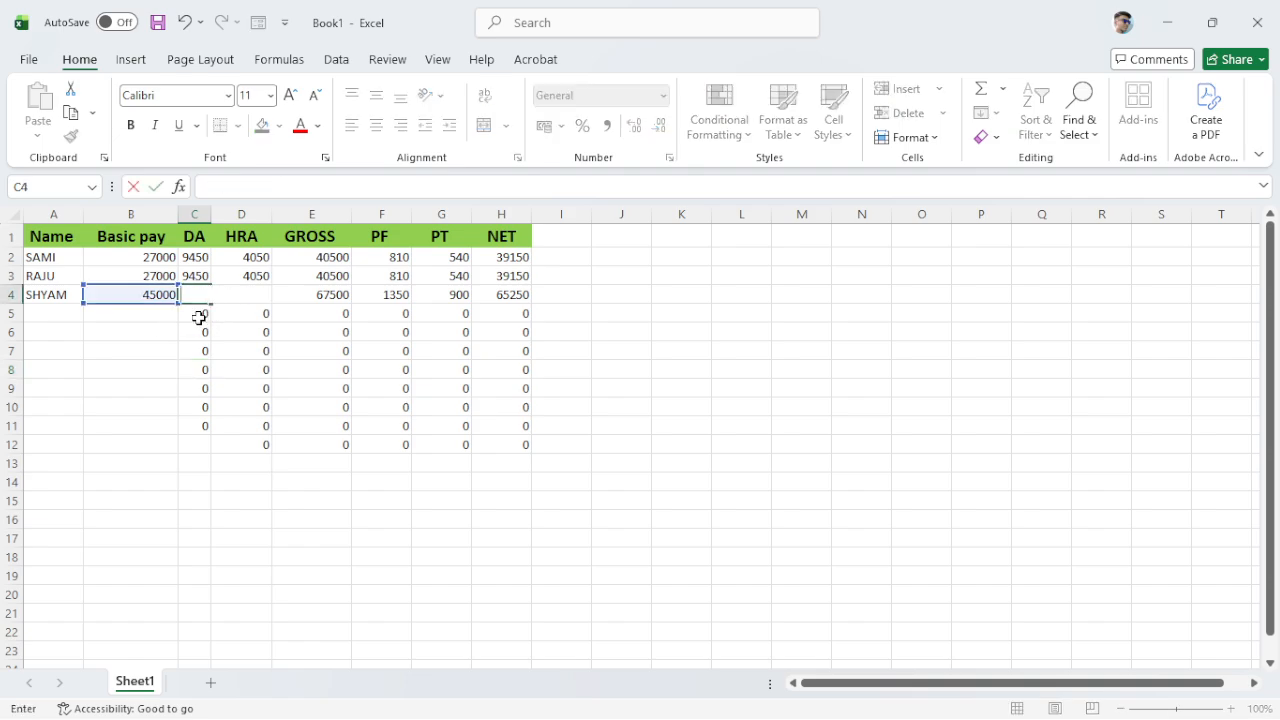
left_click(169, 328)
left_click(170, 295)
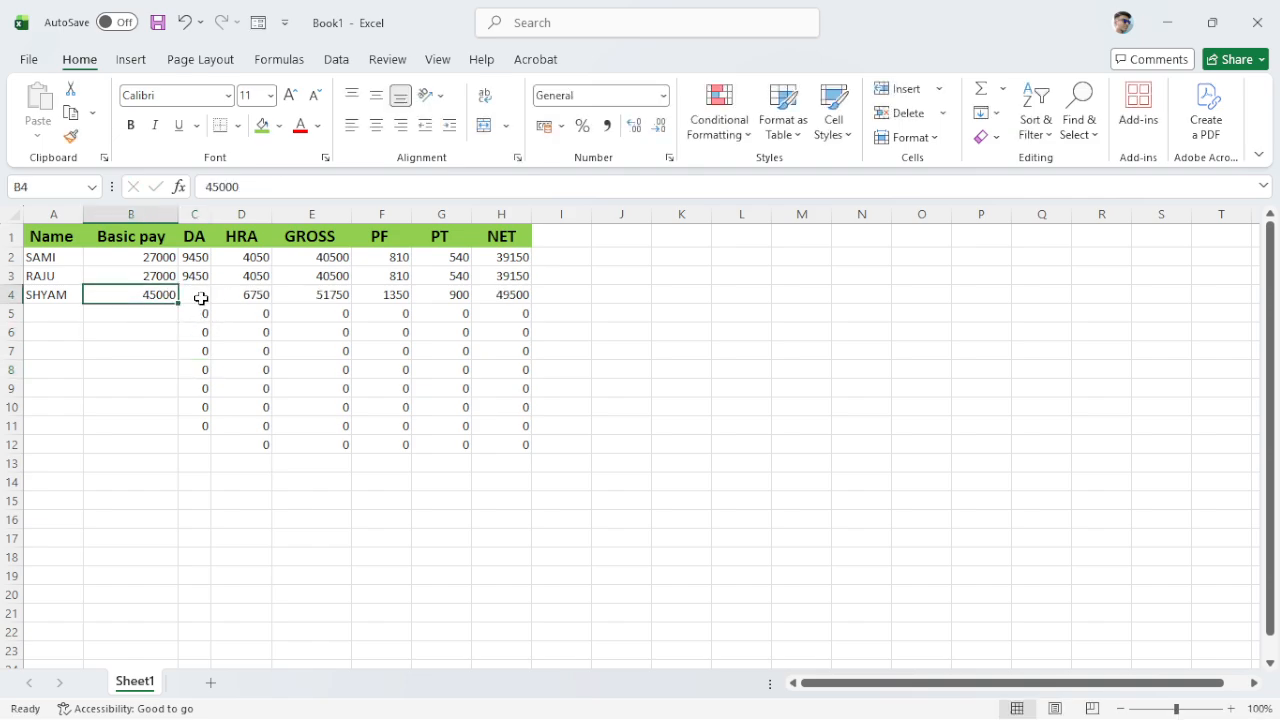
left_click(200, 297)
left_click(199, 277)
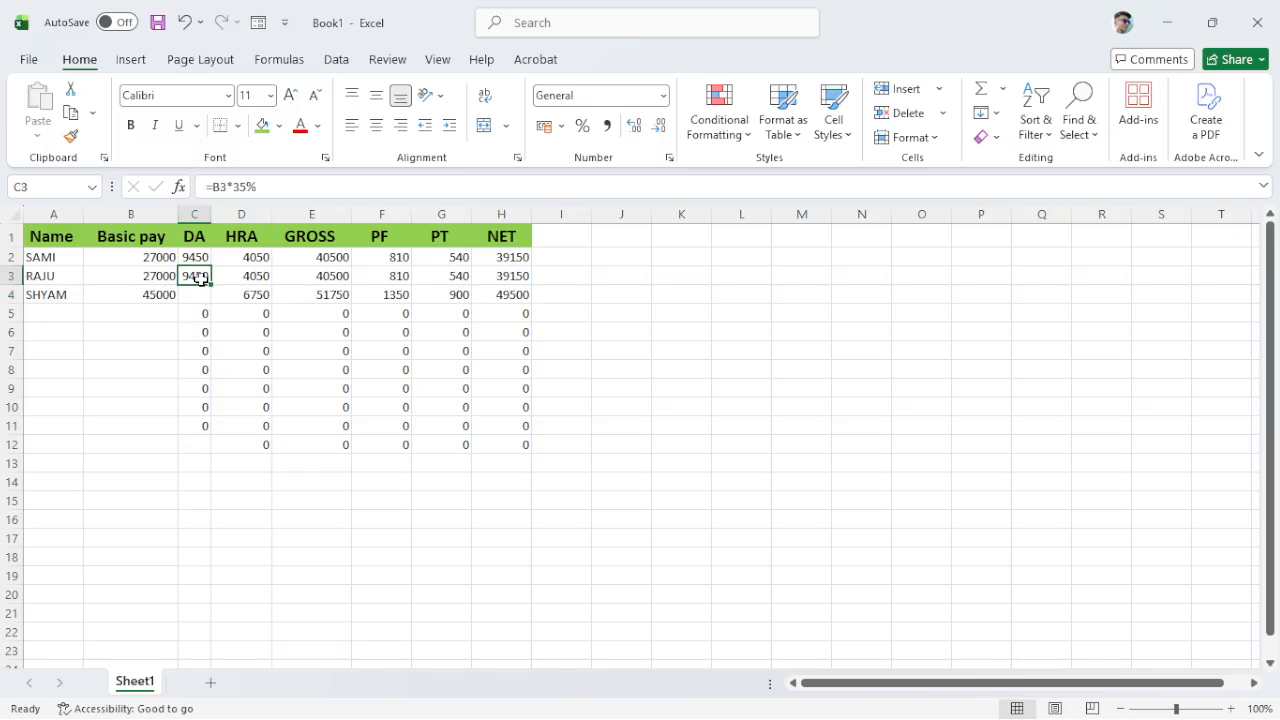
left_click_drag(212, 287, 210, 303)
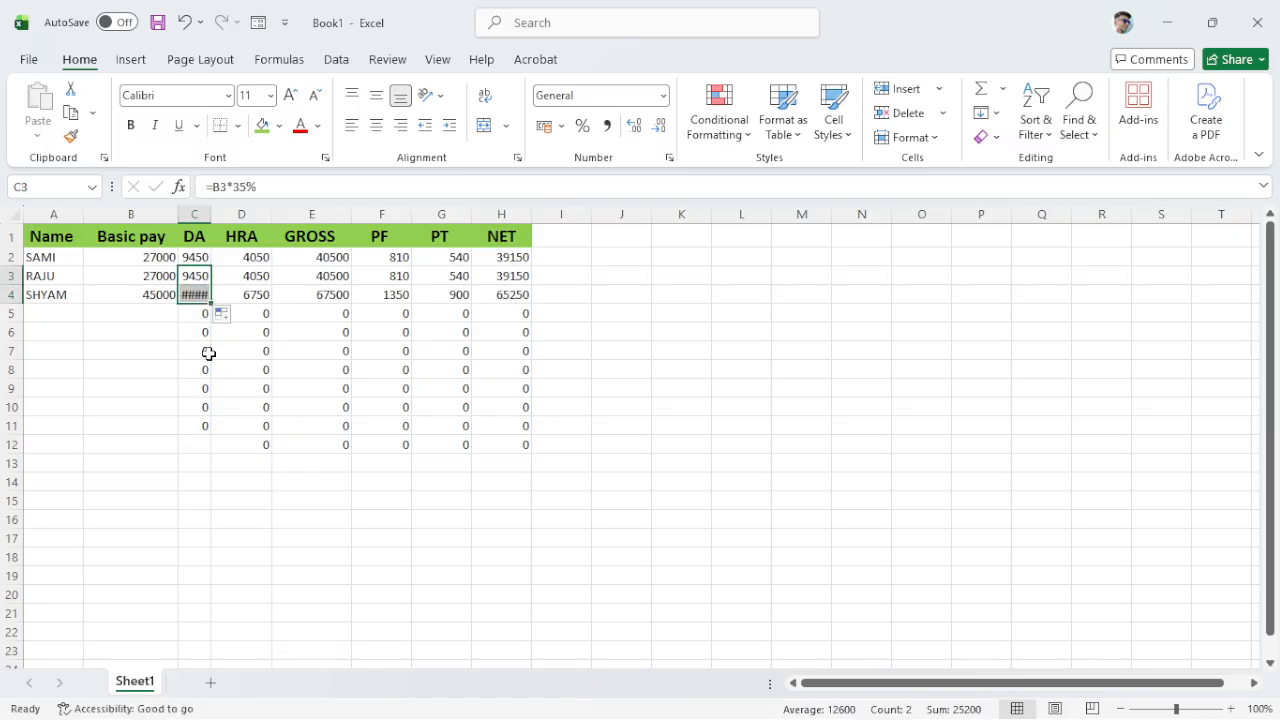
left_click(199, 296)
double_click(199, 296)
left_click(165, 337)
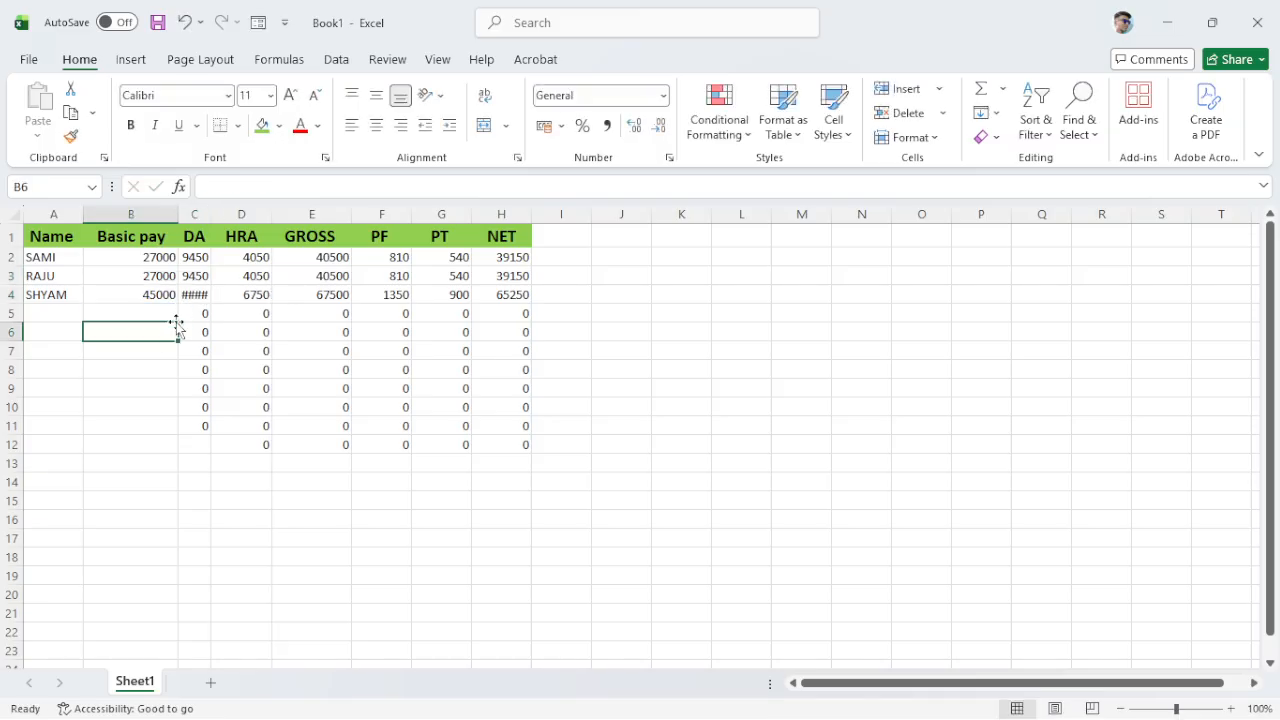
Widen the DA column so its five-digit amounts fit with some extra space.
left_click(212, 228)
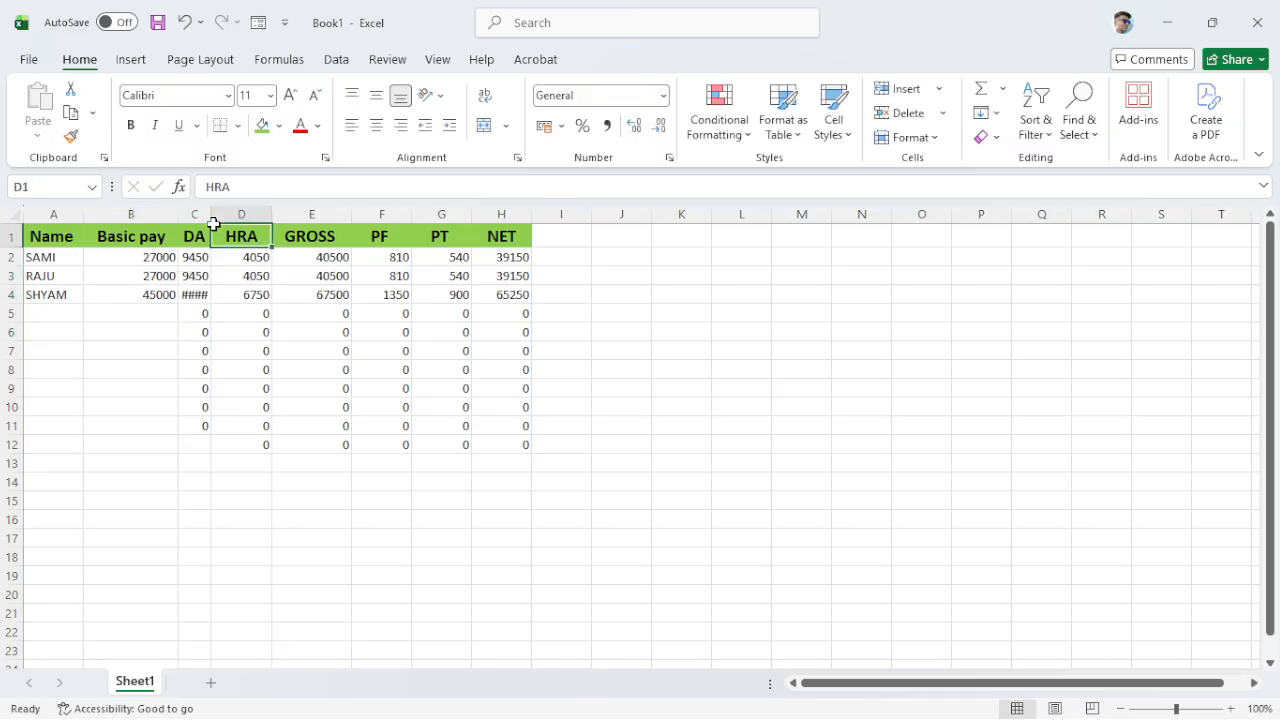
double_click(210, 219)
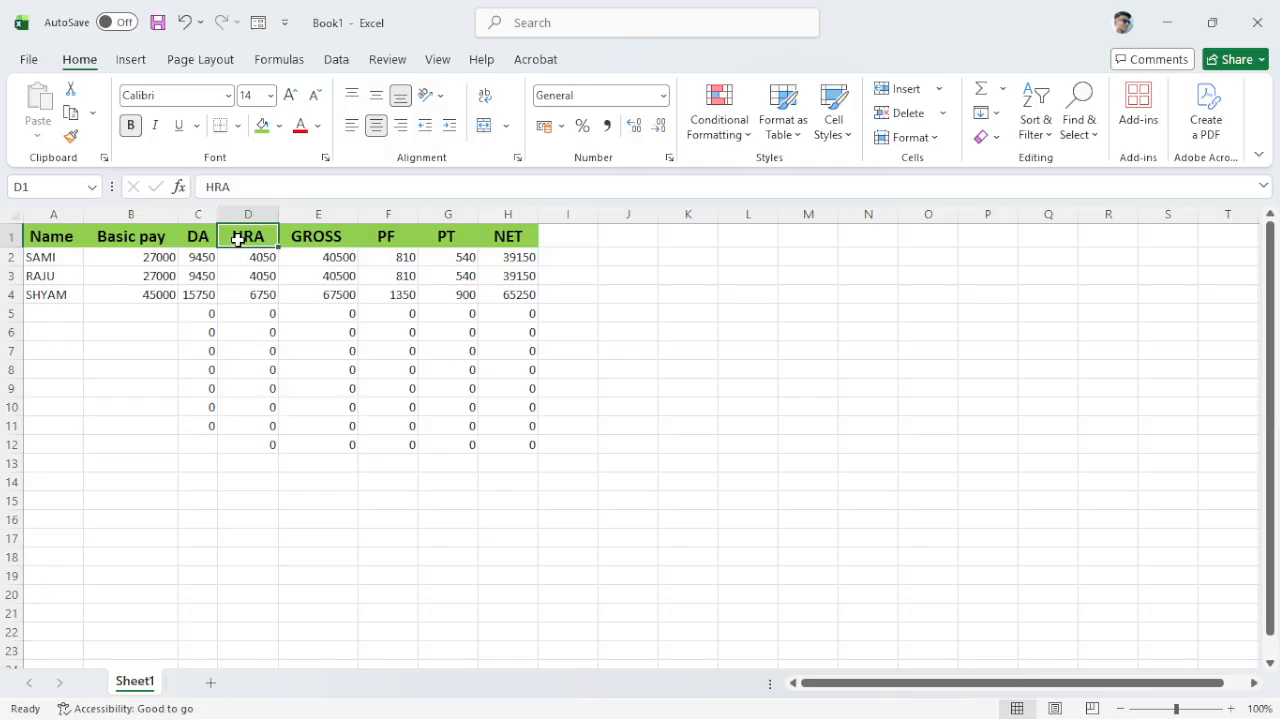
left_click_drag(219, 205, 233, 211)
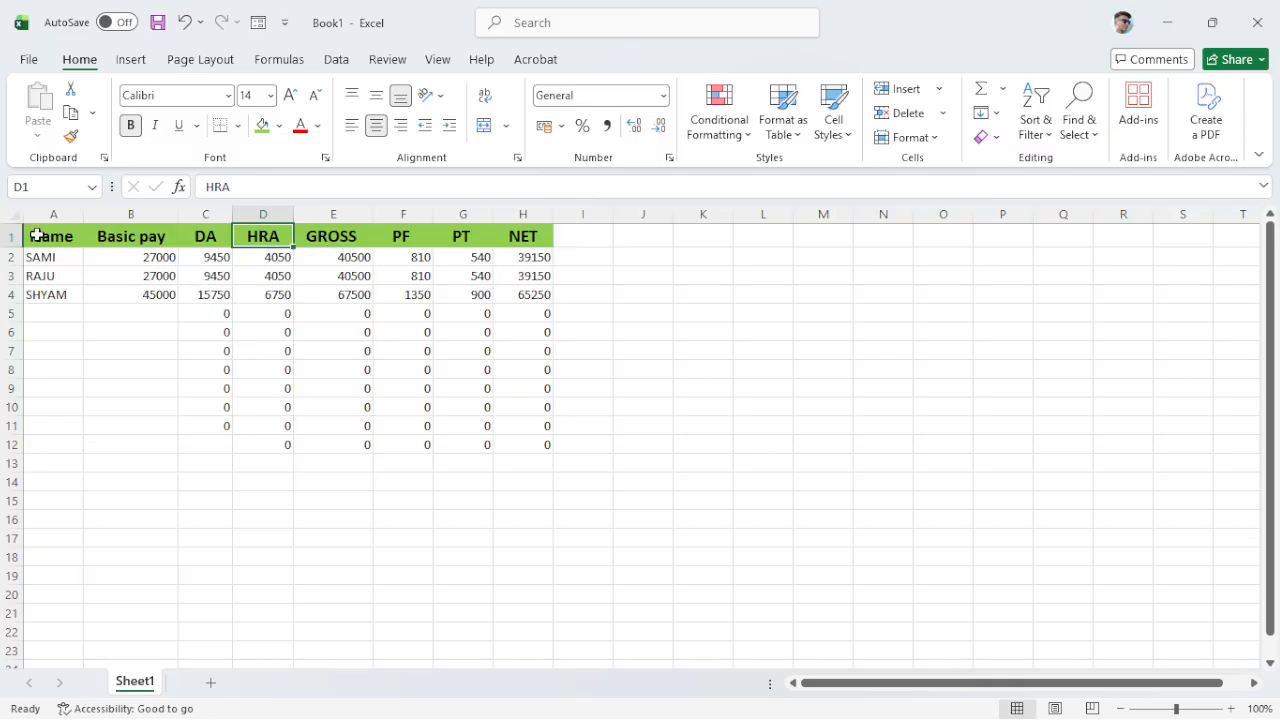
Center the contents of the salary table A1:H13 horizontally and align them to the middle vertically.
mouse_move(35, 233)
left_mouse_down()
mouse_move(266, 251)
mouse_move(495, 306)
mouse_move(543, 374)
mouse_move(544, 472)
left_mouse_up()
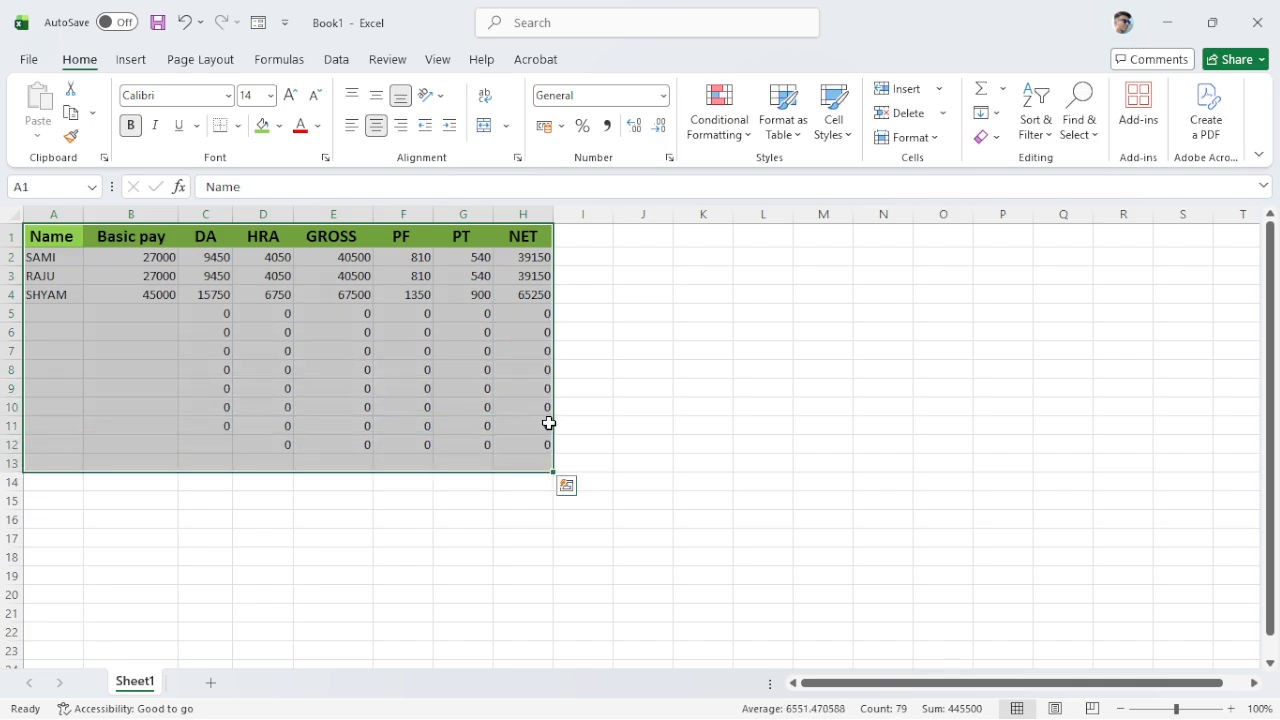
left_click(380, 128)
left_click(378, 126)
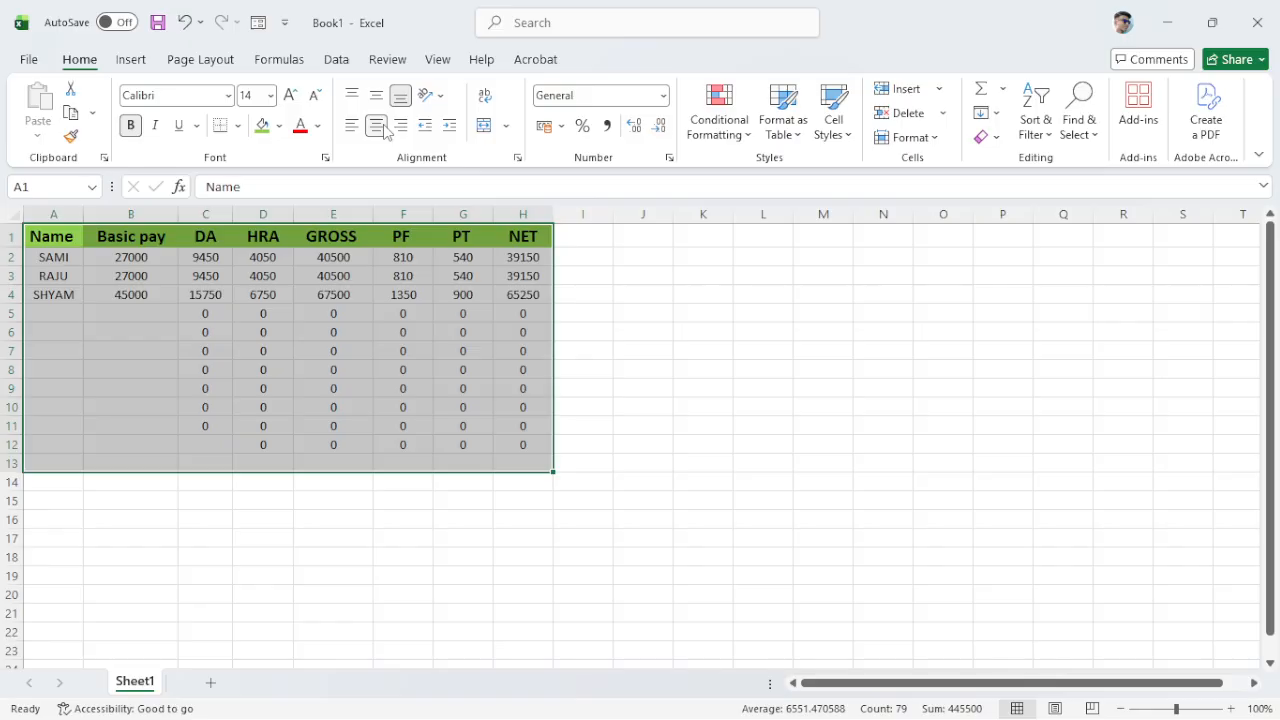
left_click(377, 97)
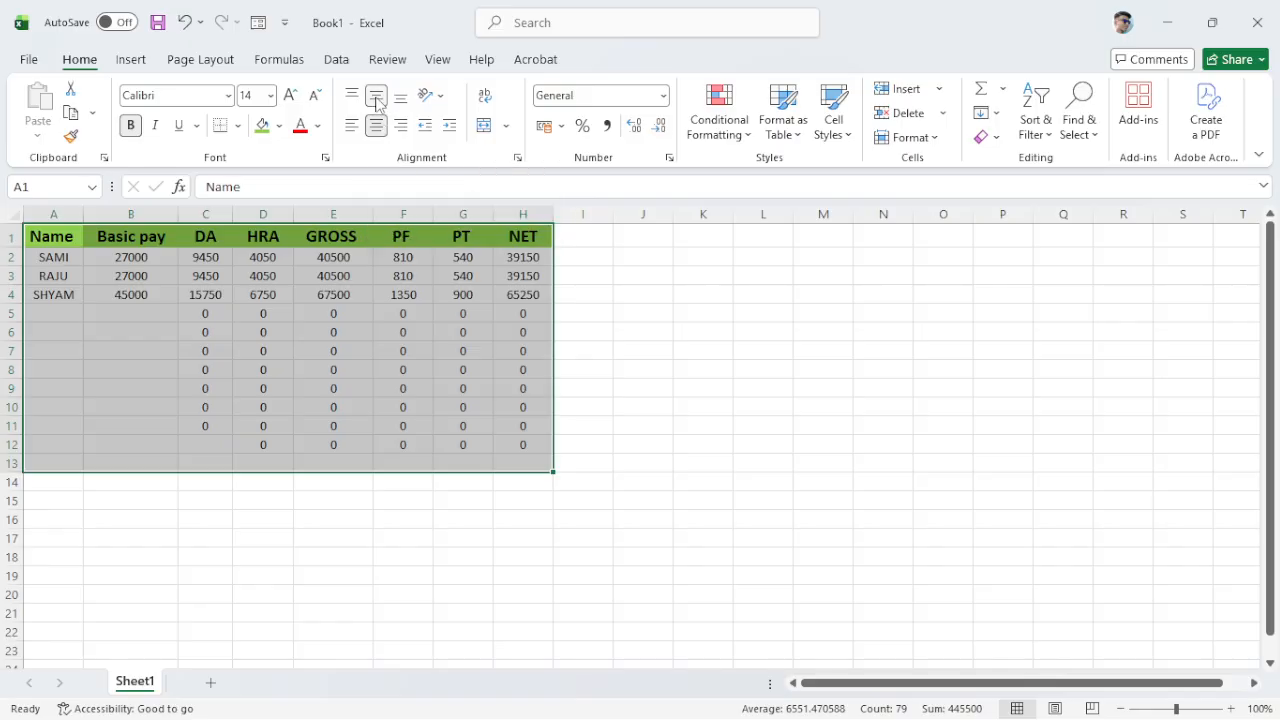
left_click(627, 314)
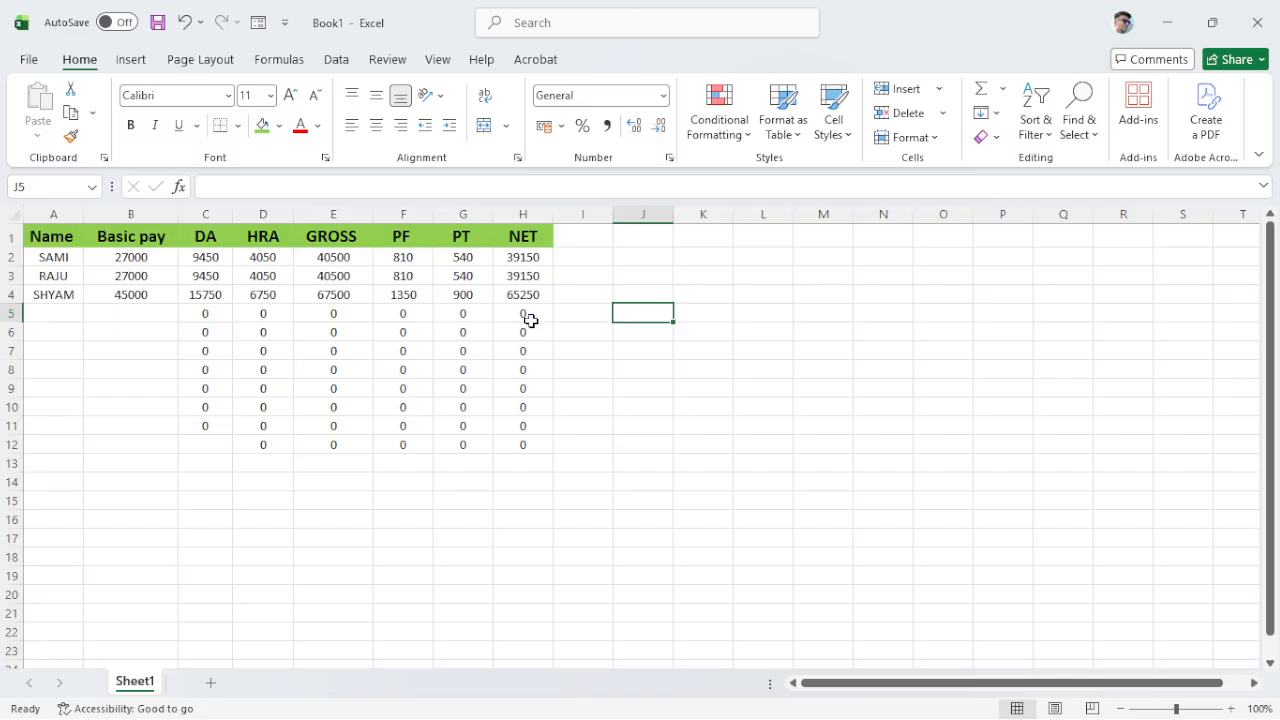
Enter the fourth employee's name in A5 and a basic pay of 58000 in B5.
left_click(63, 315)
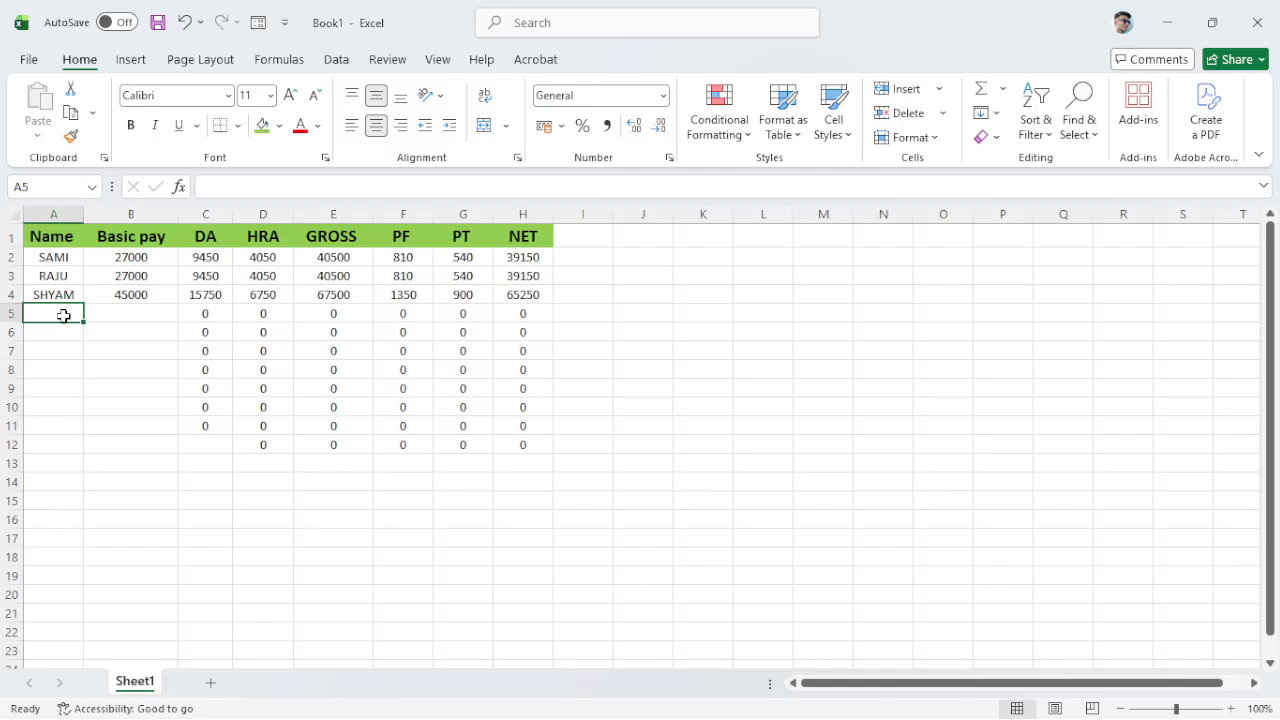
type("B")
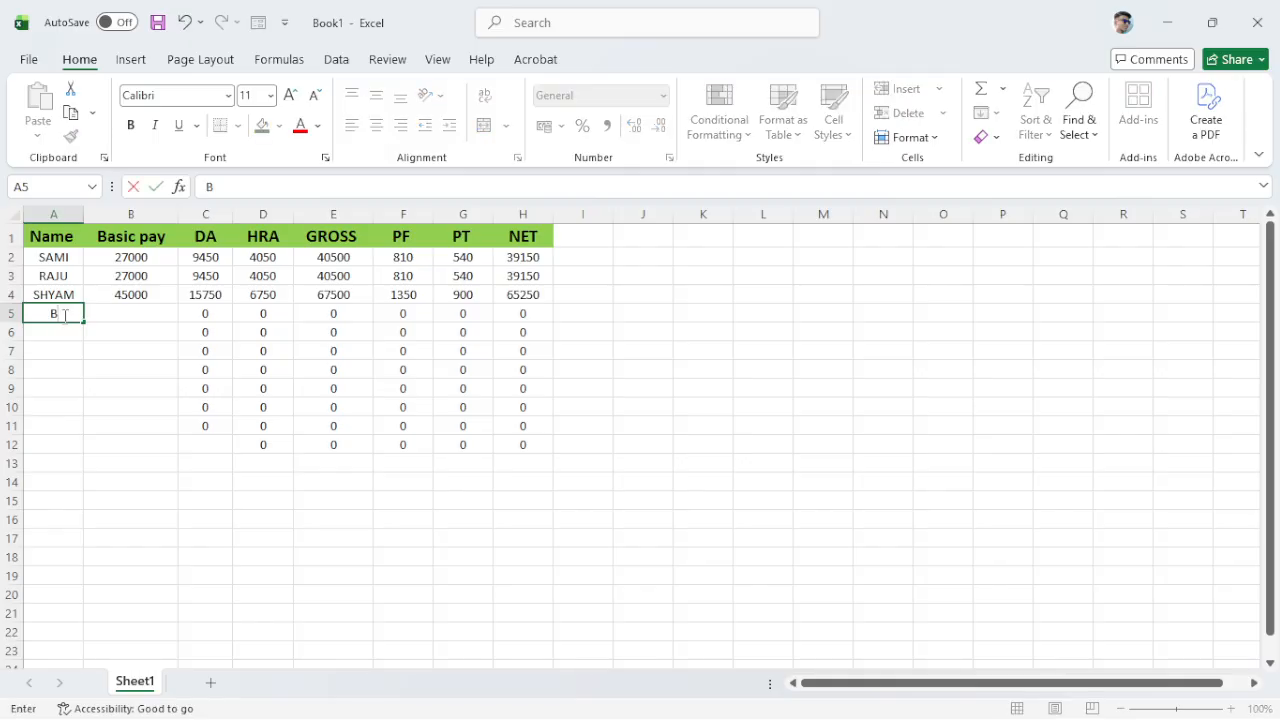
type("ABURAO")
key("Tab")
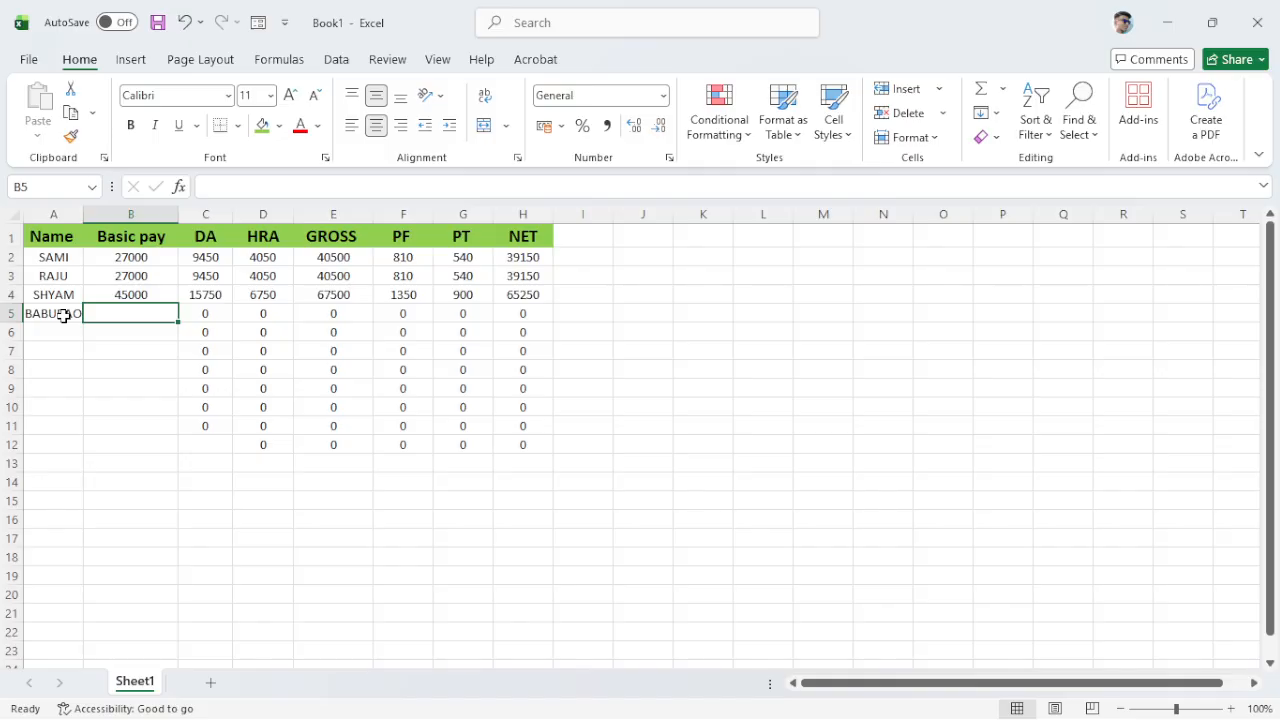
type("580")
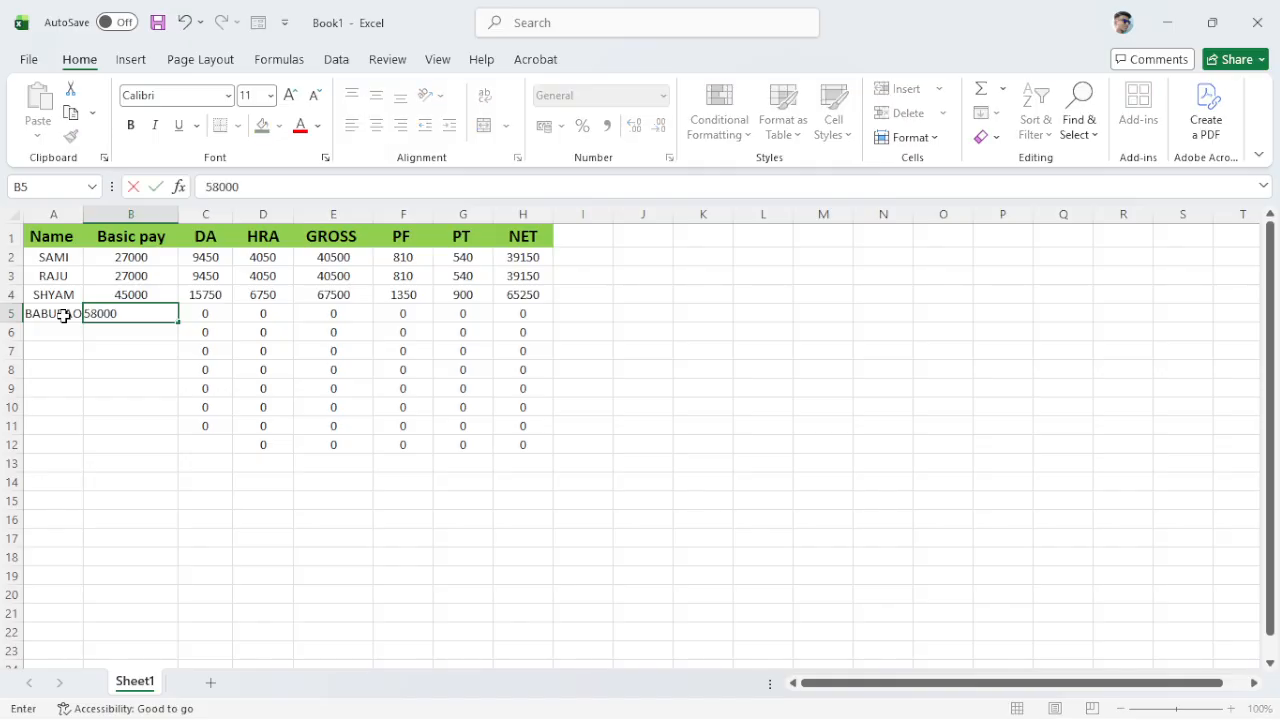
type("00")
key("Tab")
type("`")
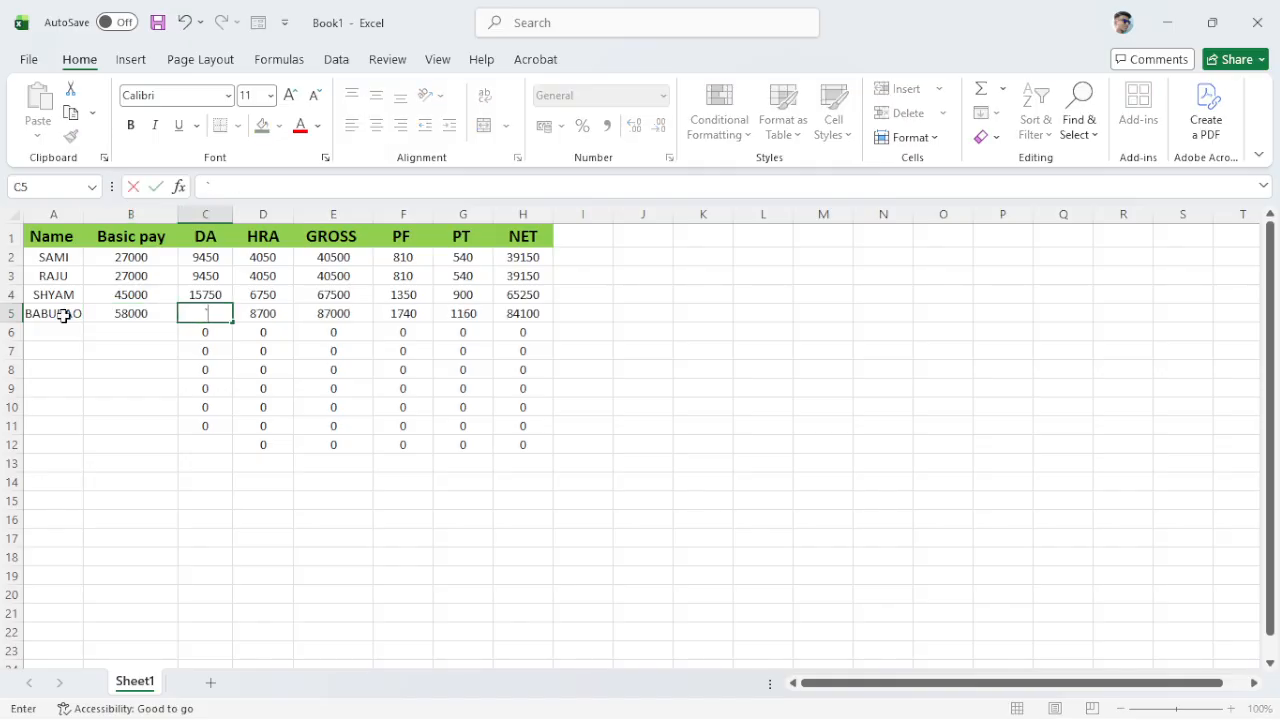
left_click(100, 575)
left_click(211, 294)
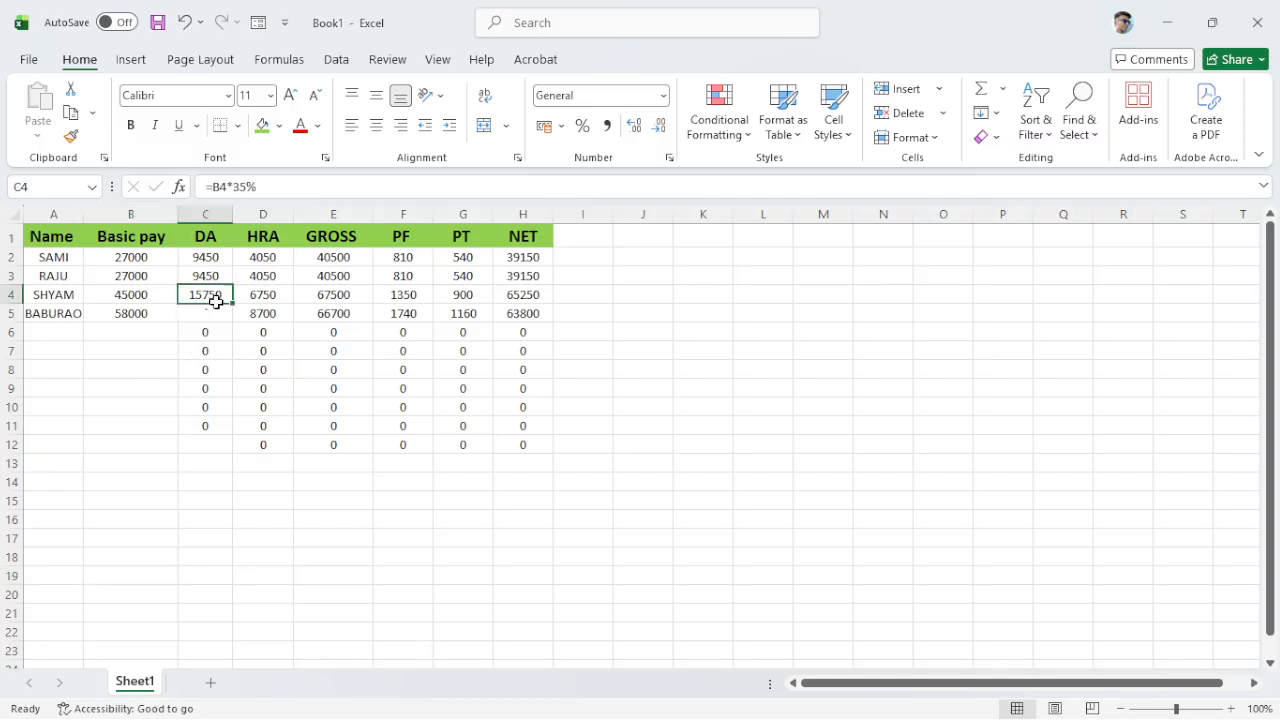
left_click(217, 310)
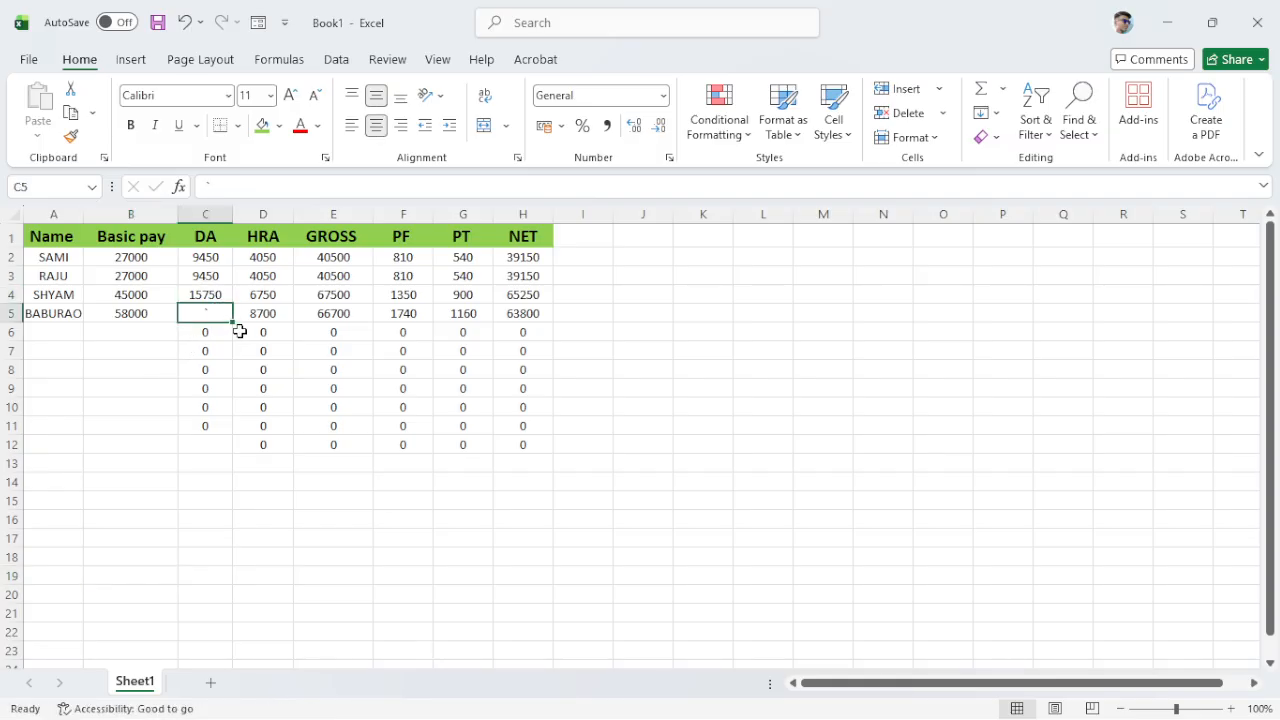
Widen the DA column further and replace the stray character in C5 by filling down the DA formula from C4.
double_click(233, 214)
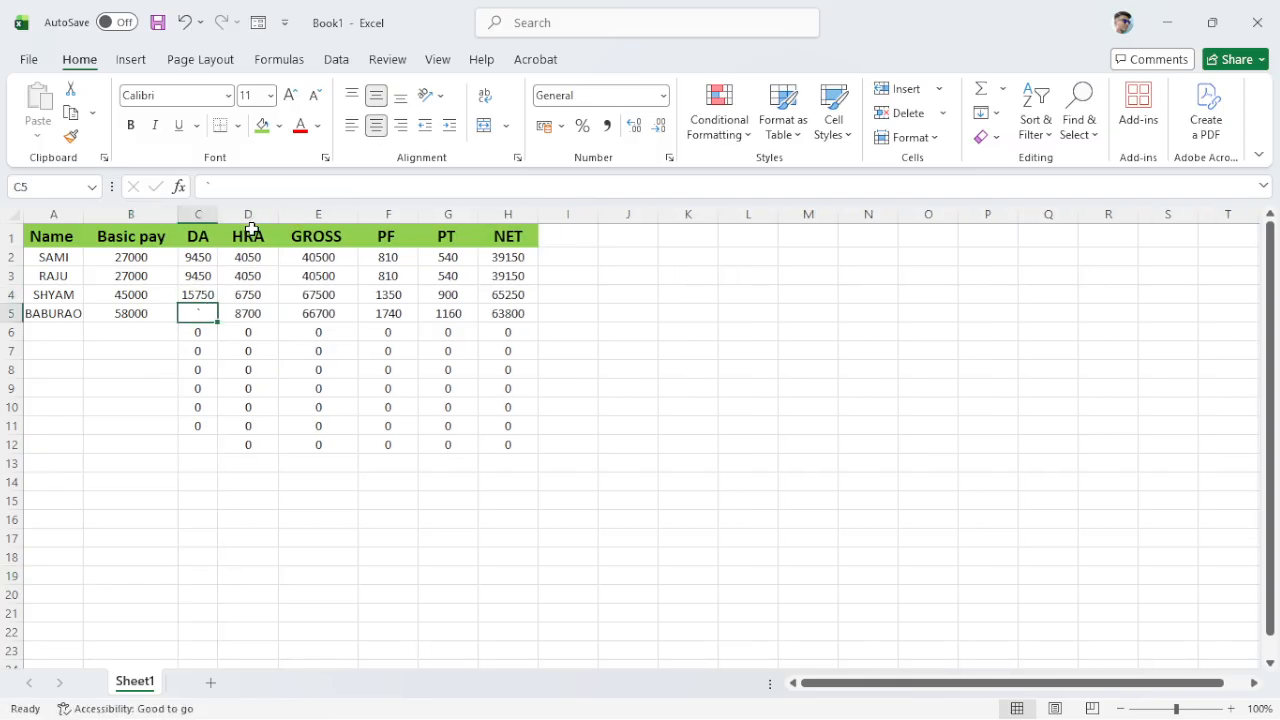
left_click_drag(216, 210, 251, 220)
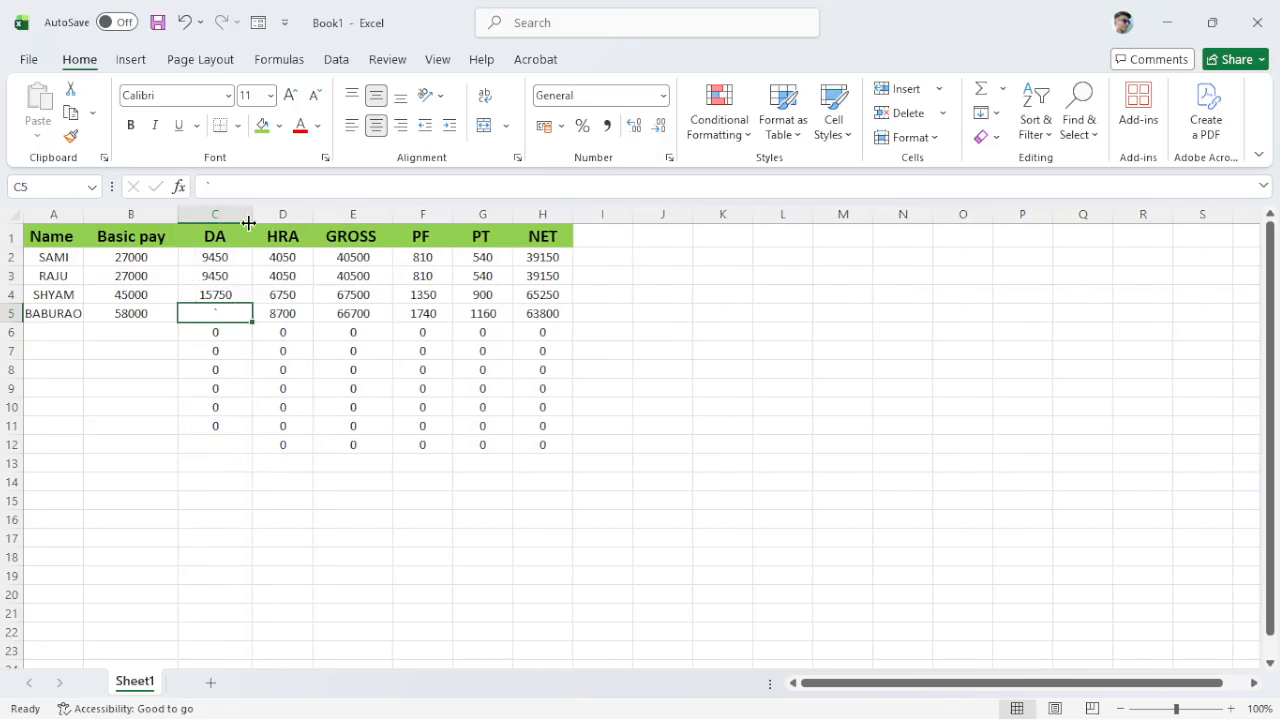
left_click(180, 395)
left_click(206, 297)
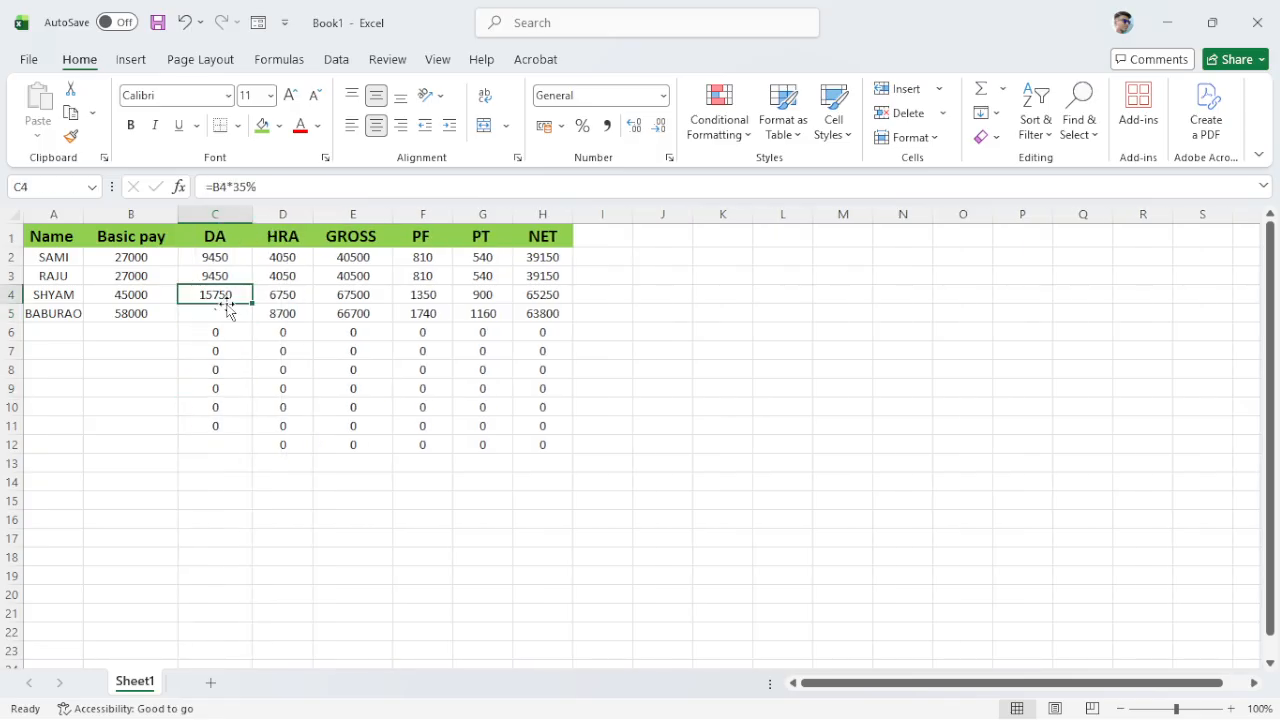
left_click_drag(252, 301, 246, 318)
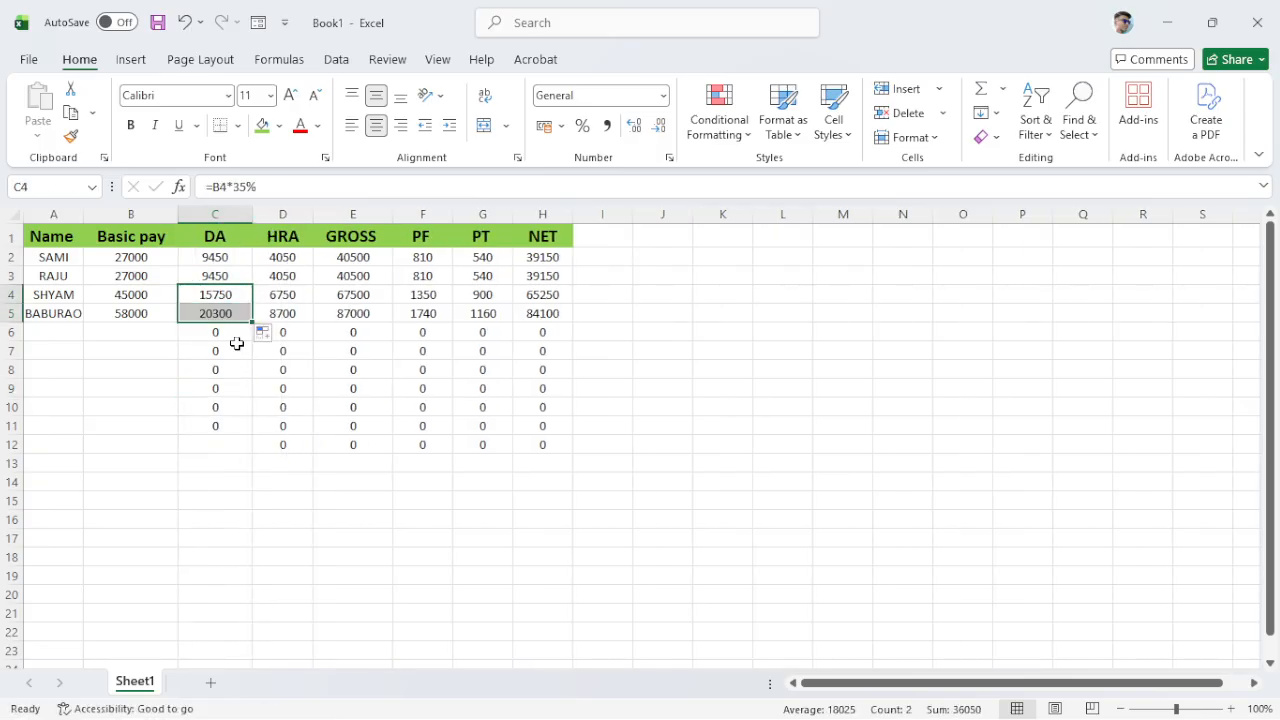
Apply All Borders to the header and the four employee rows in A1:H5.
left_click(133, 405)
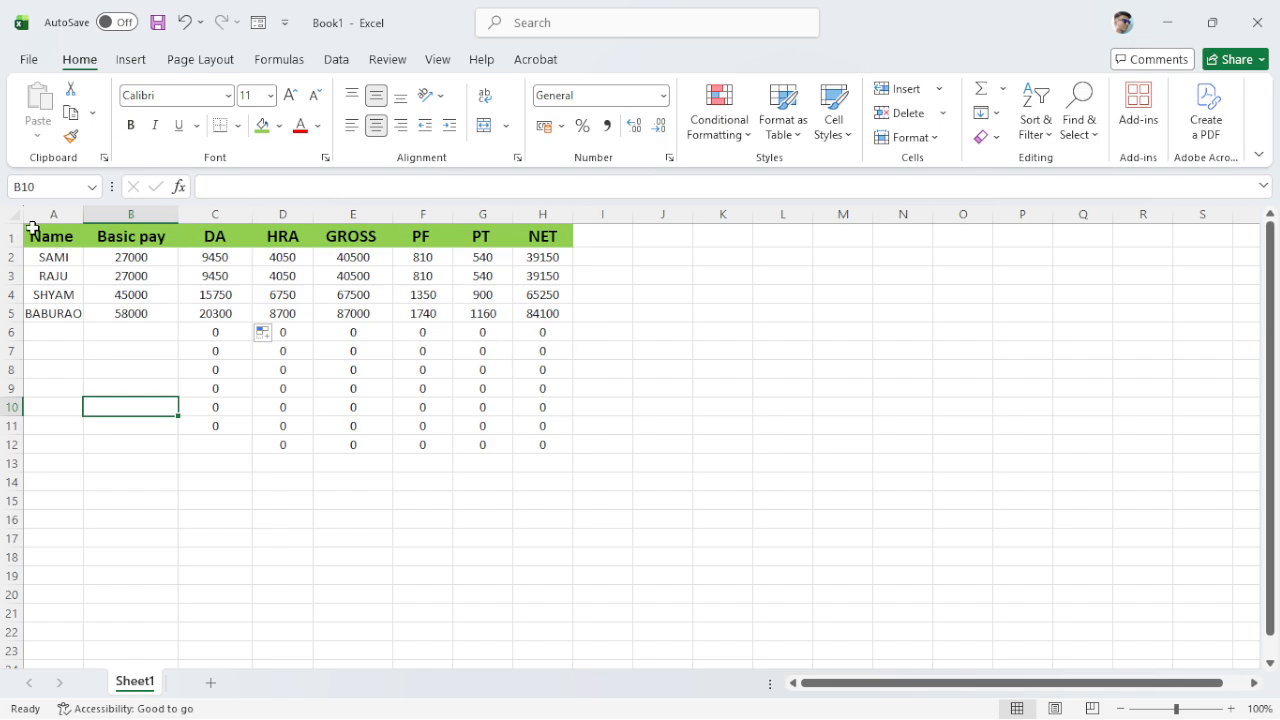
left_click_drag(29, 236, 545, 315)
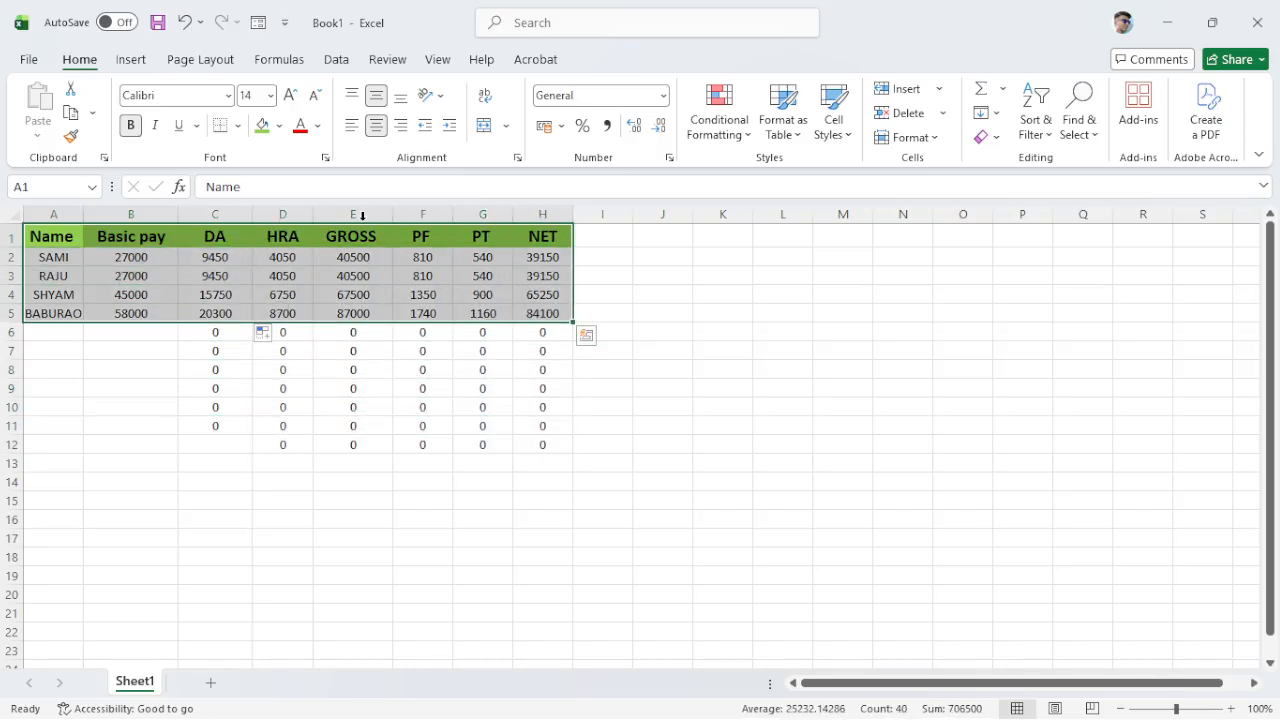
left_click(239, 128)
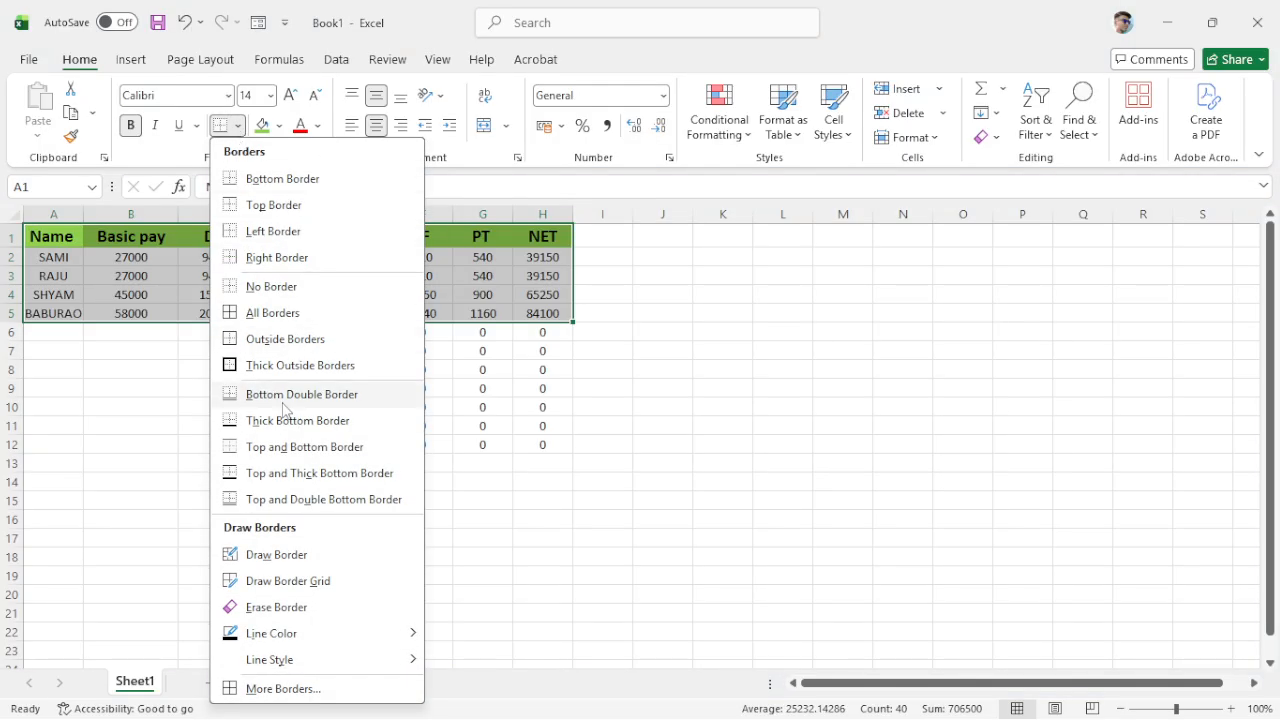
left_click(272, 313)
left_click(616, 331)
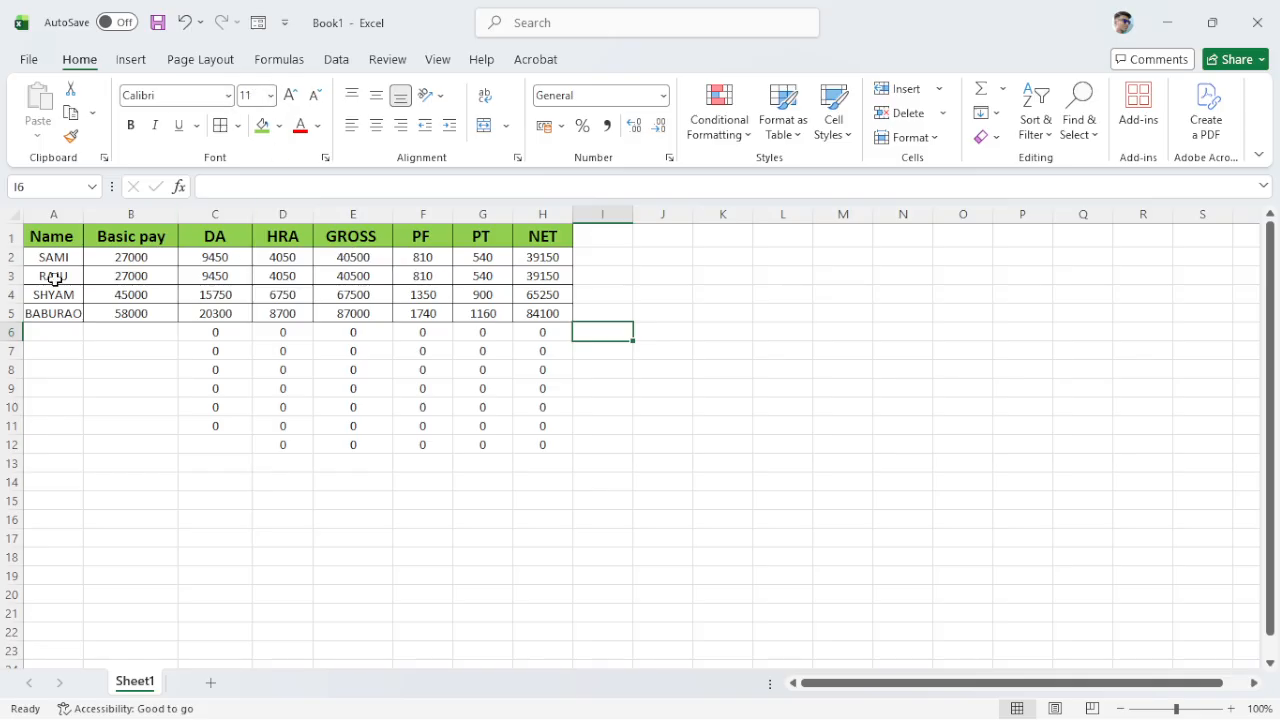
Set up printing of only the selected salary table A1:H5, with scaling set to Fit All Rows on One Page.
left_click_drag(40, 238, 540, 307)
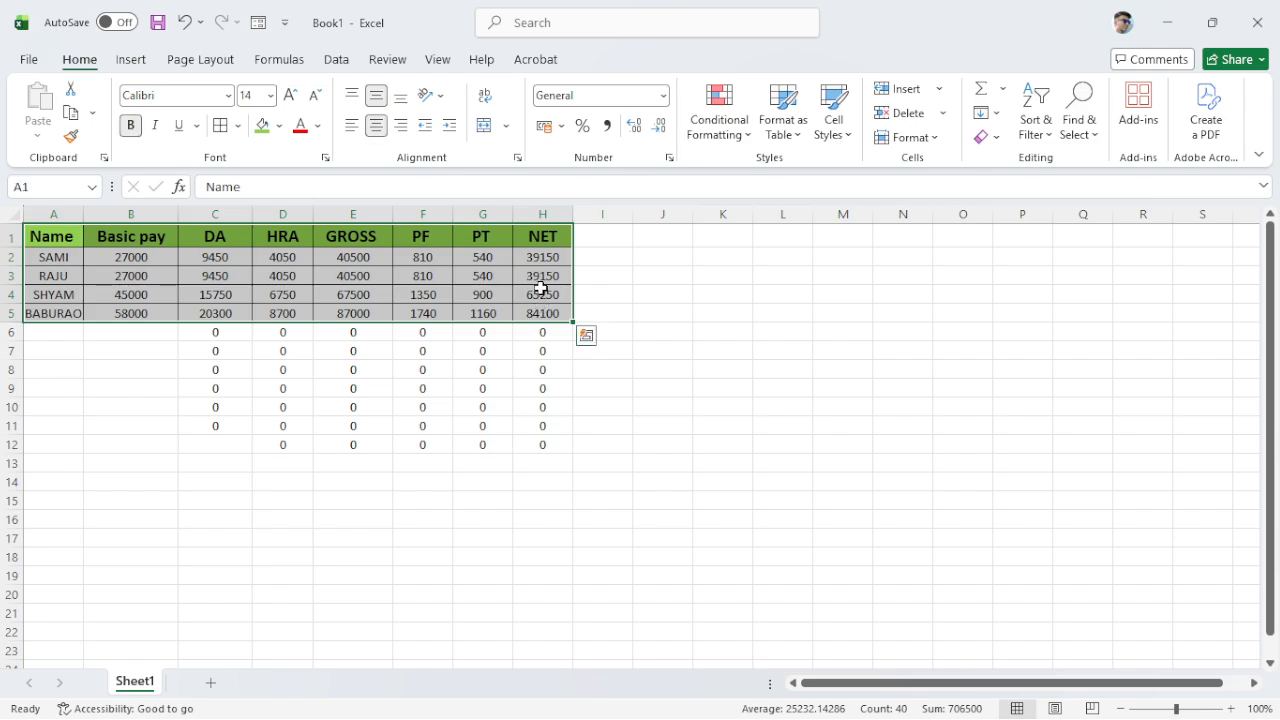
left_click(24, 59)
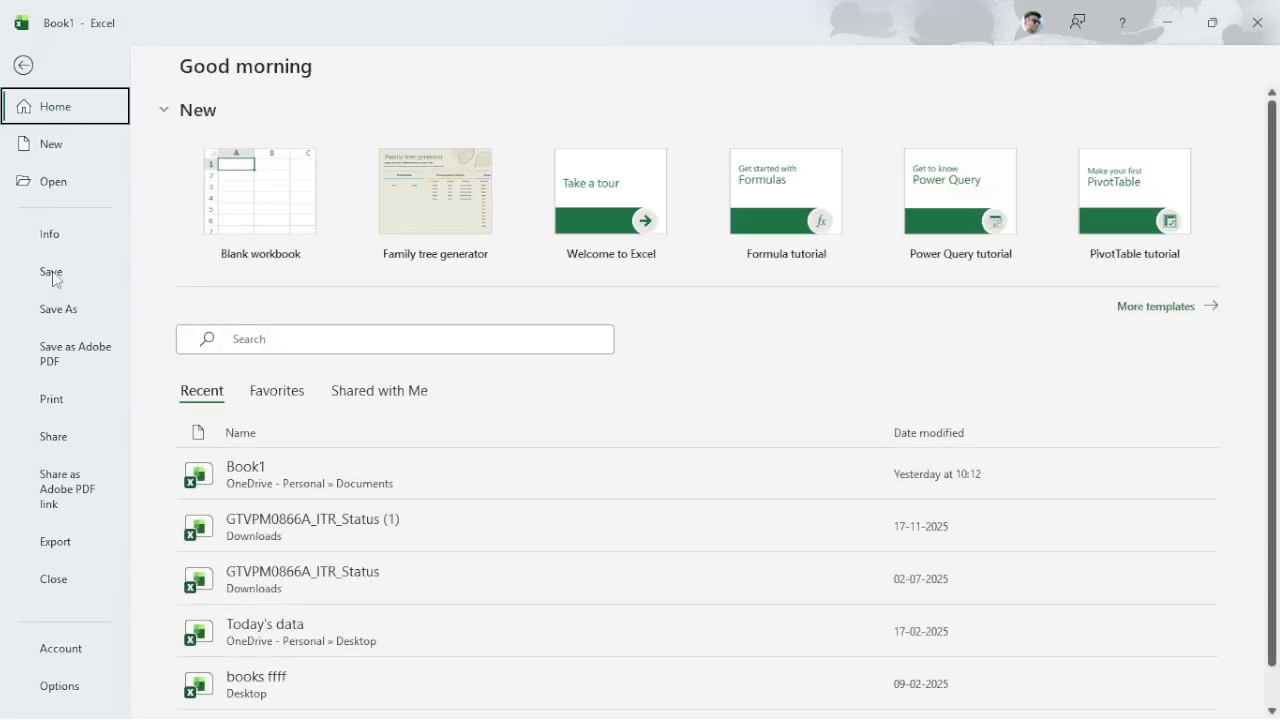
left_click(76, 406)
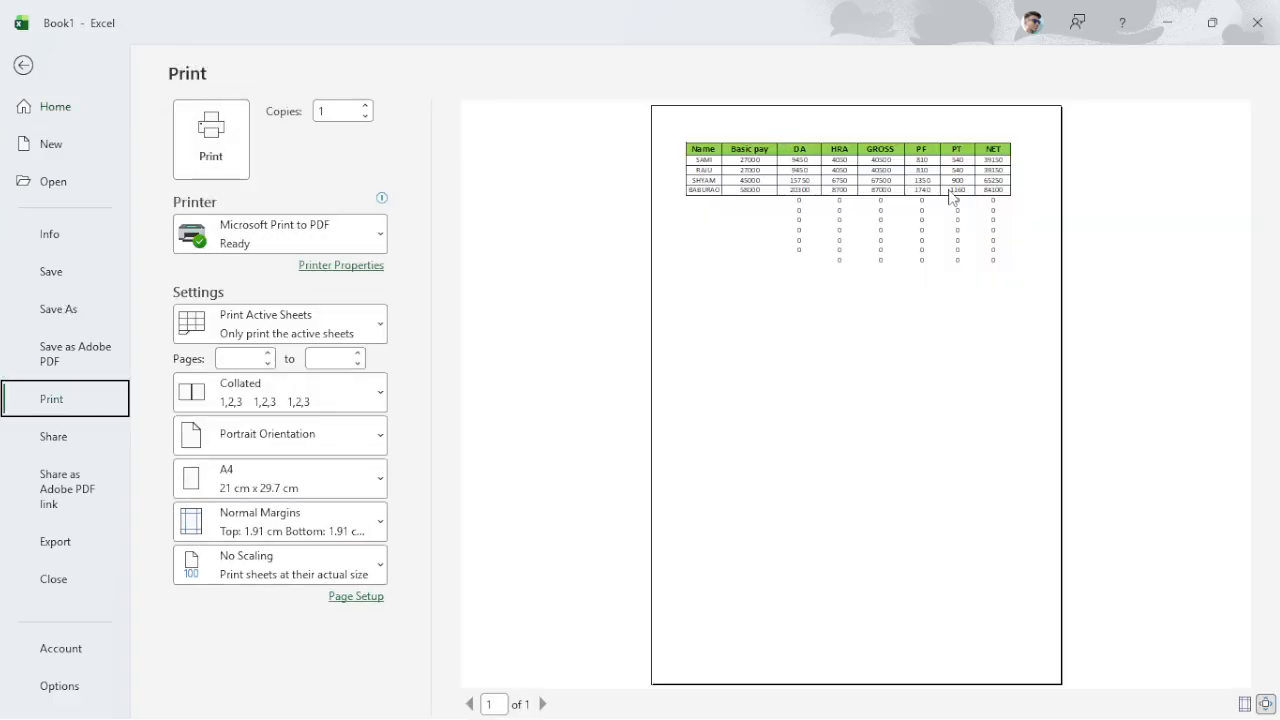
left_click(355, 575)
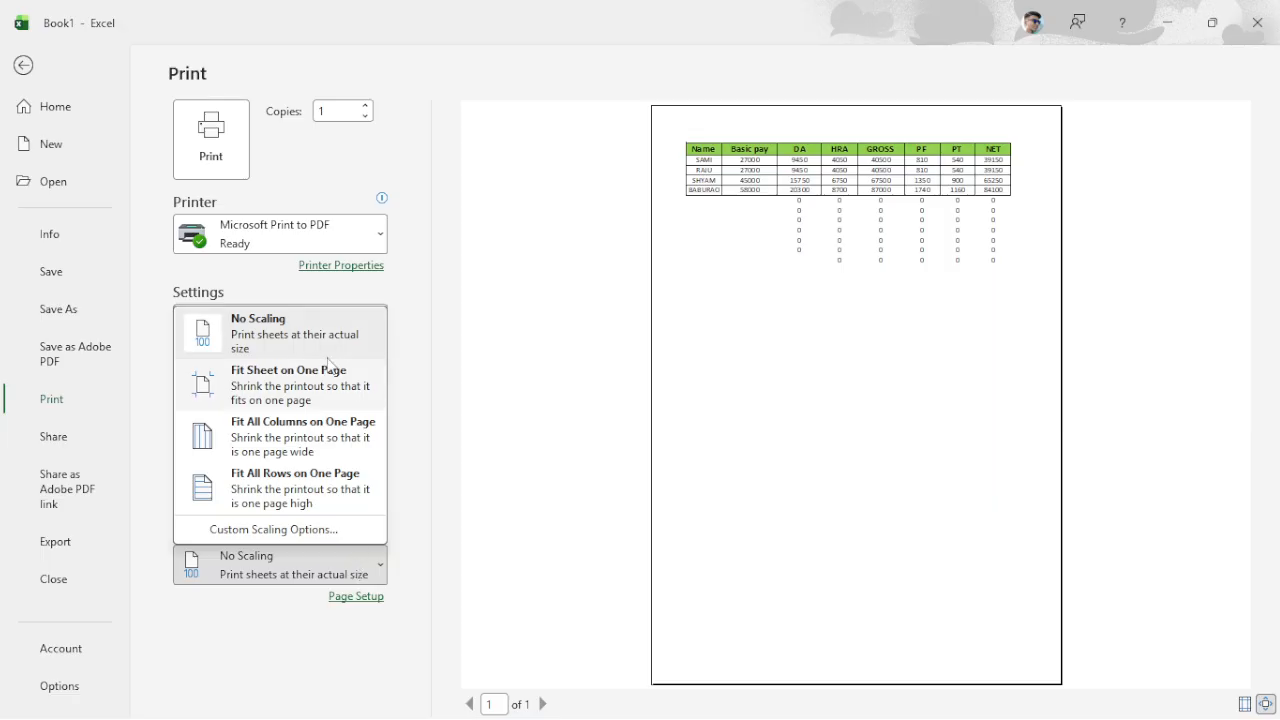
left_click(306, 488)
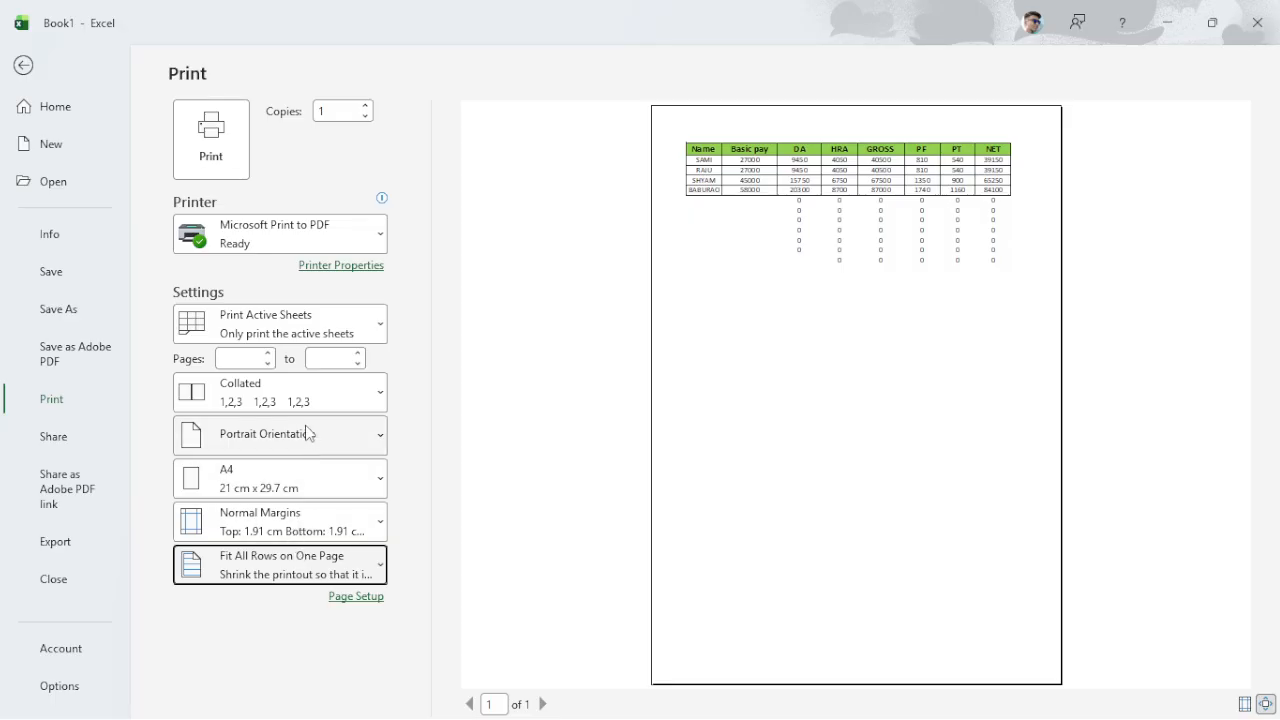
left_click(356, 329)
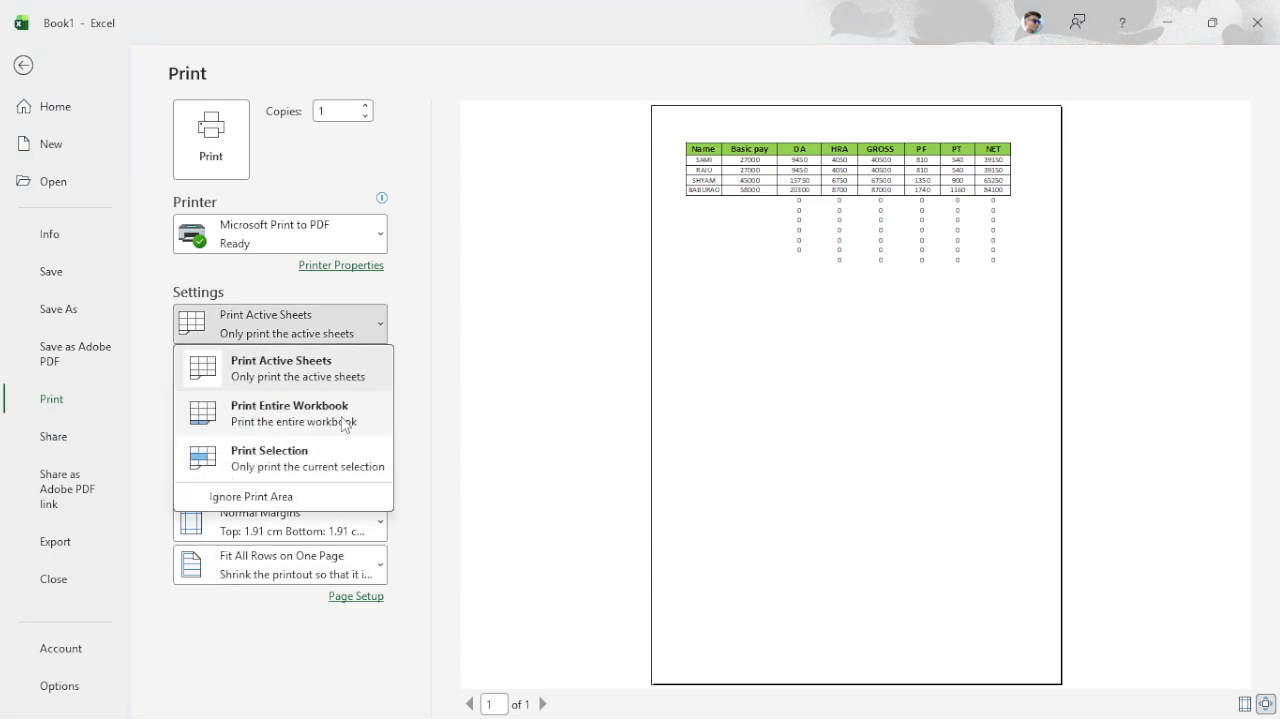
left_click(283, 458)
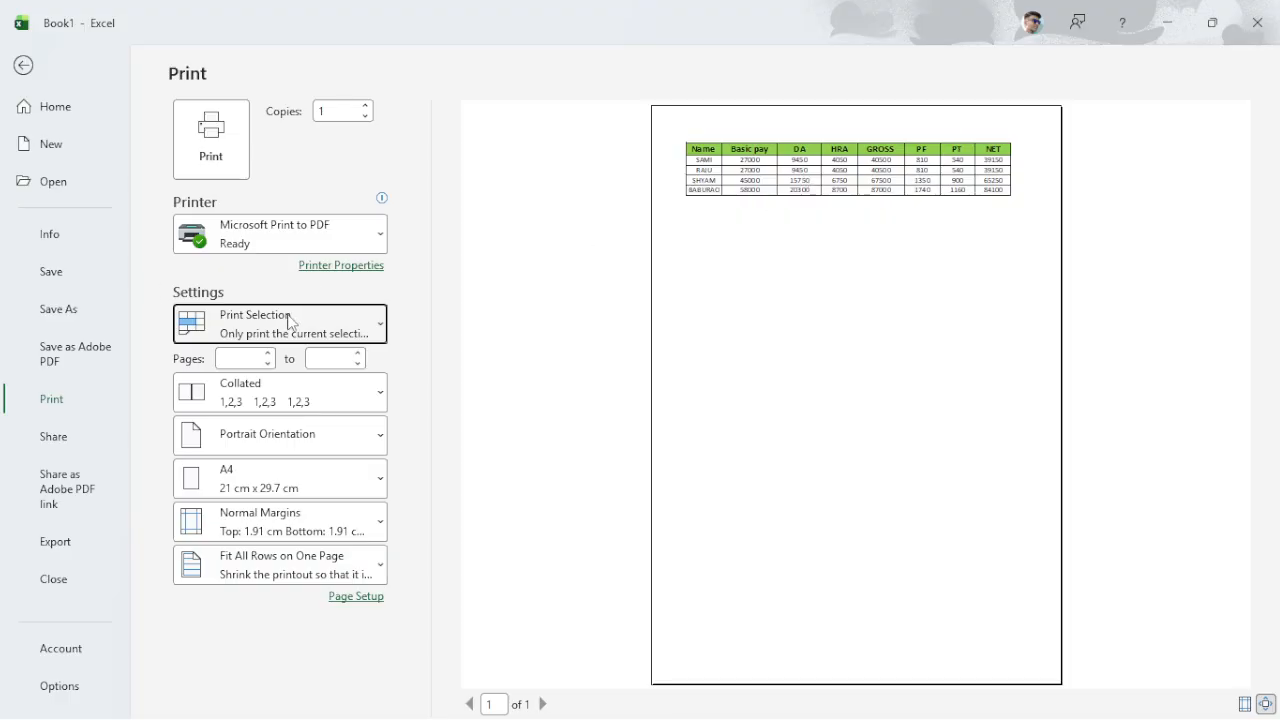
Look through the available printers, keep Microsoft Print to PDF, and return to the worksheet without printing.
left_click(363, 224)
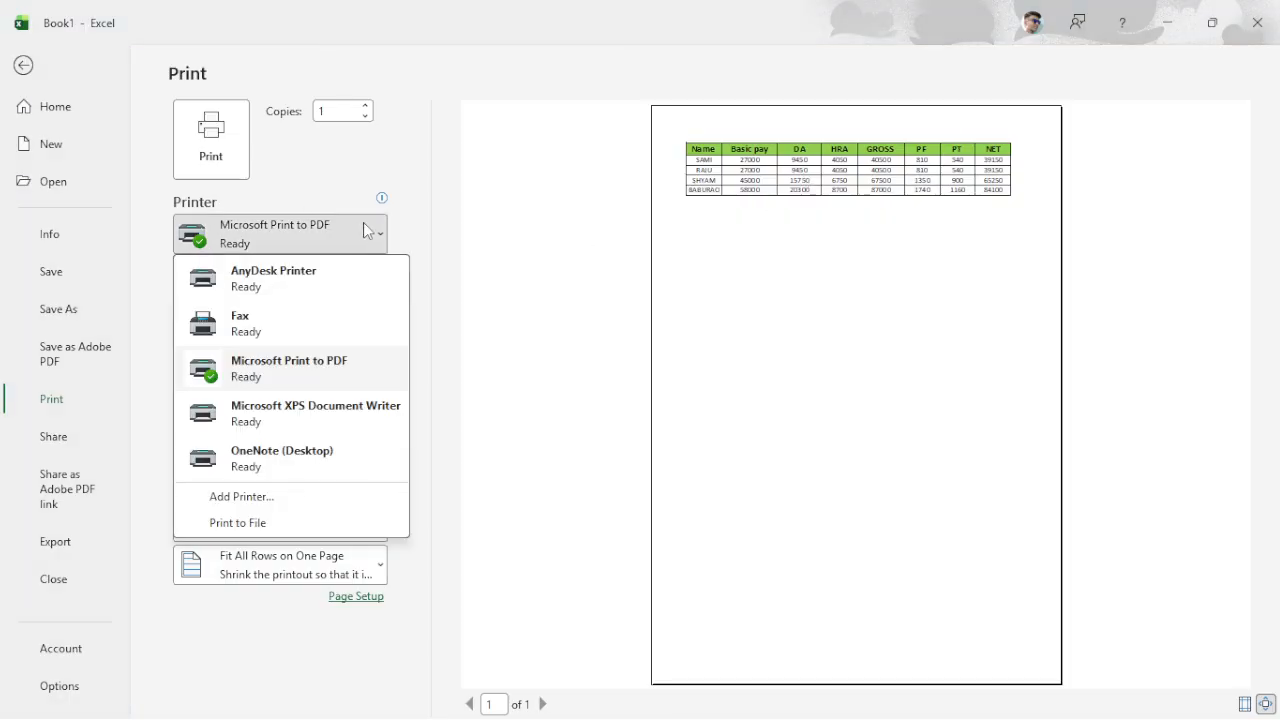
left_click(354, 228)
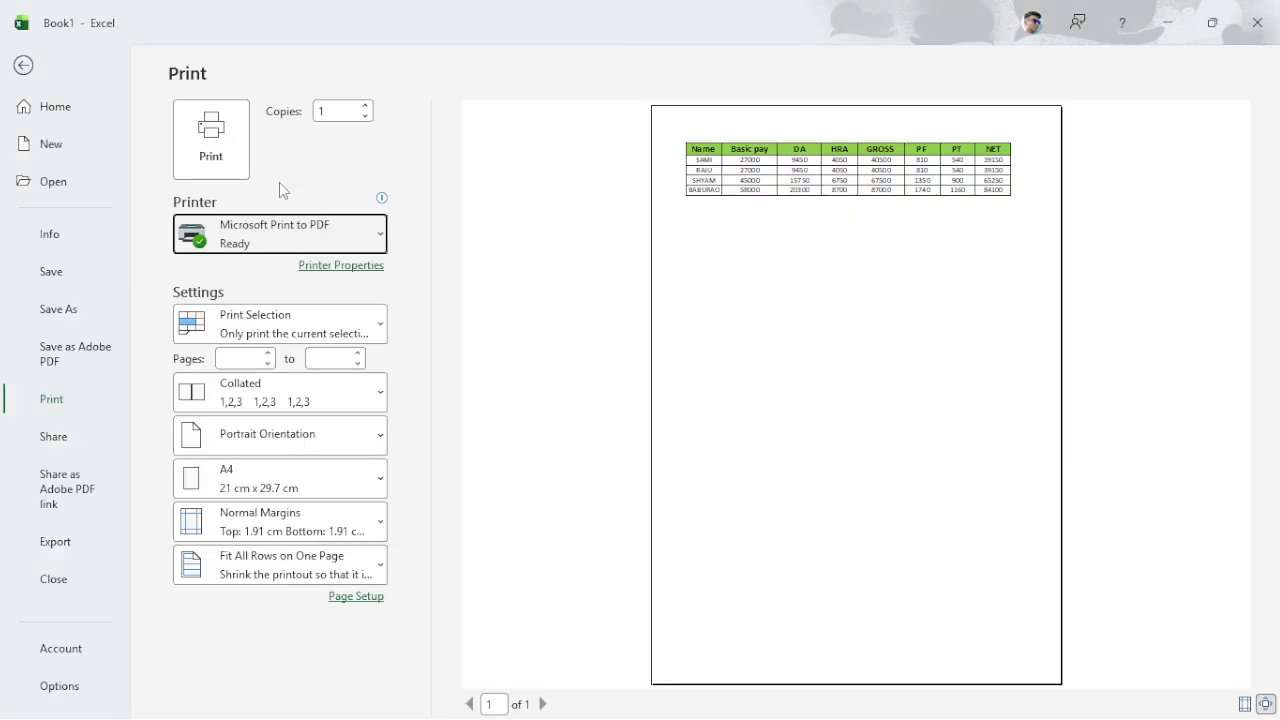
left_click(346, 250)
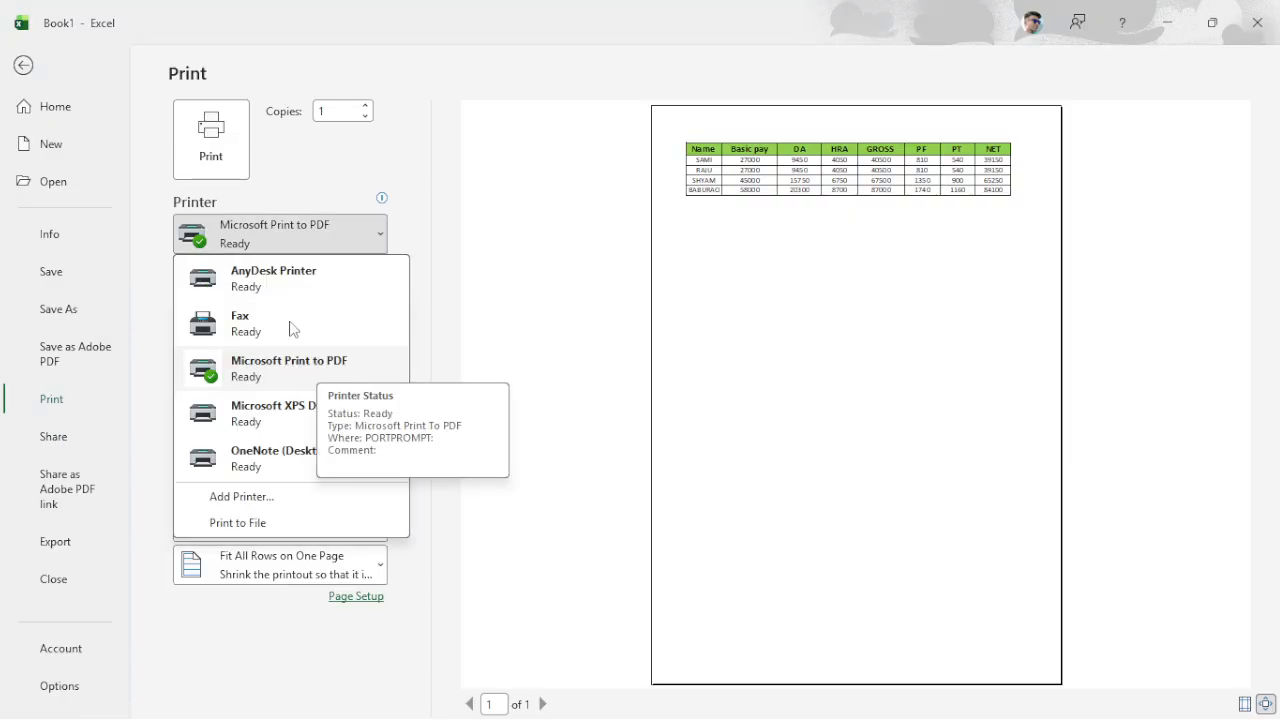
left_click(25, 67)
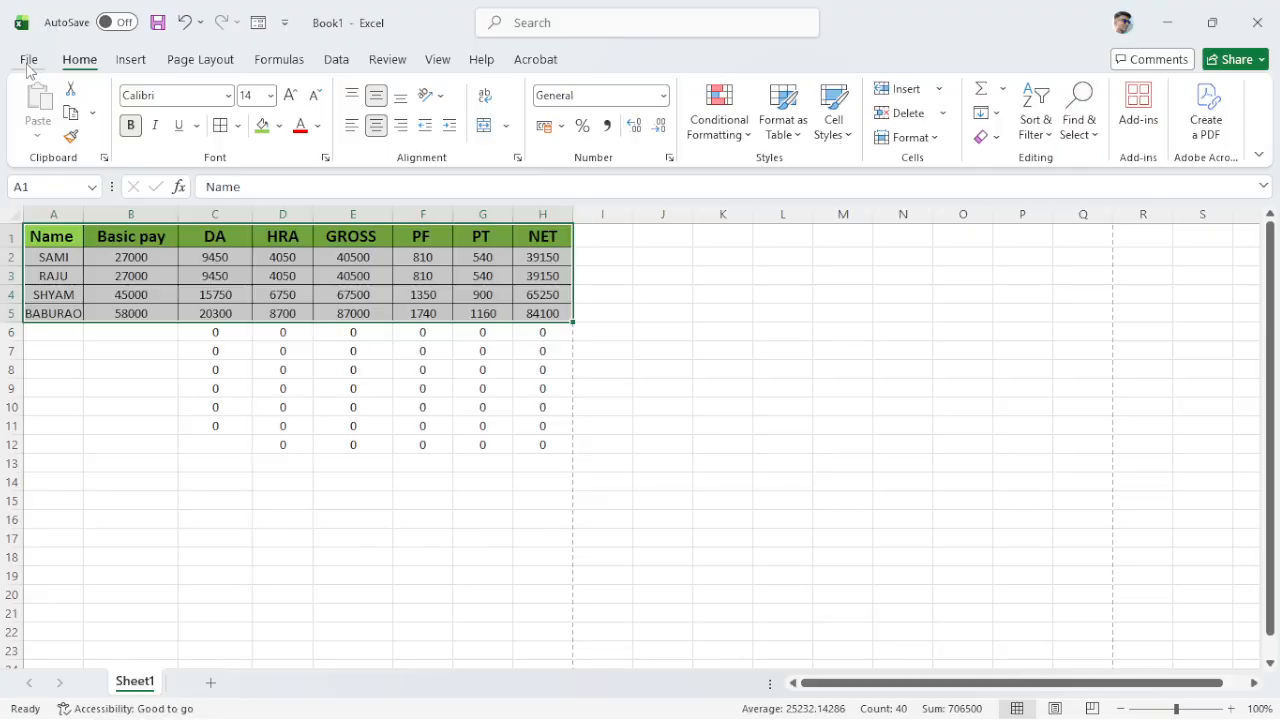
Try to clear the leftover zero formulas in C6:H13 below the employee rows.
left_click(286, 462)
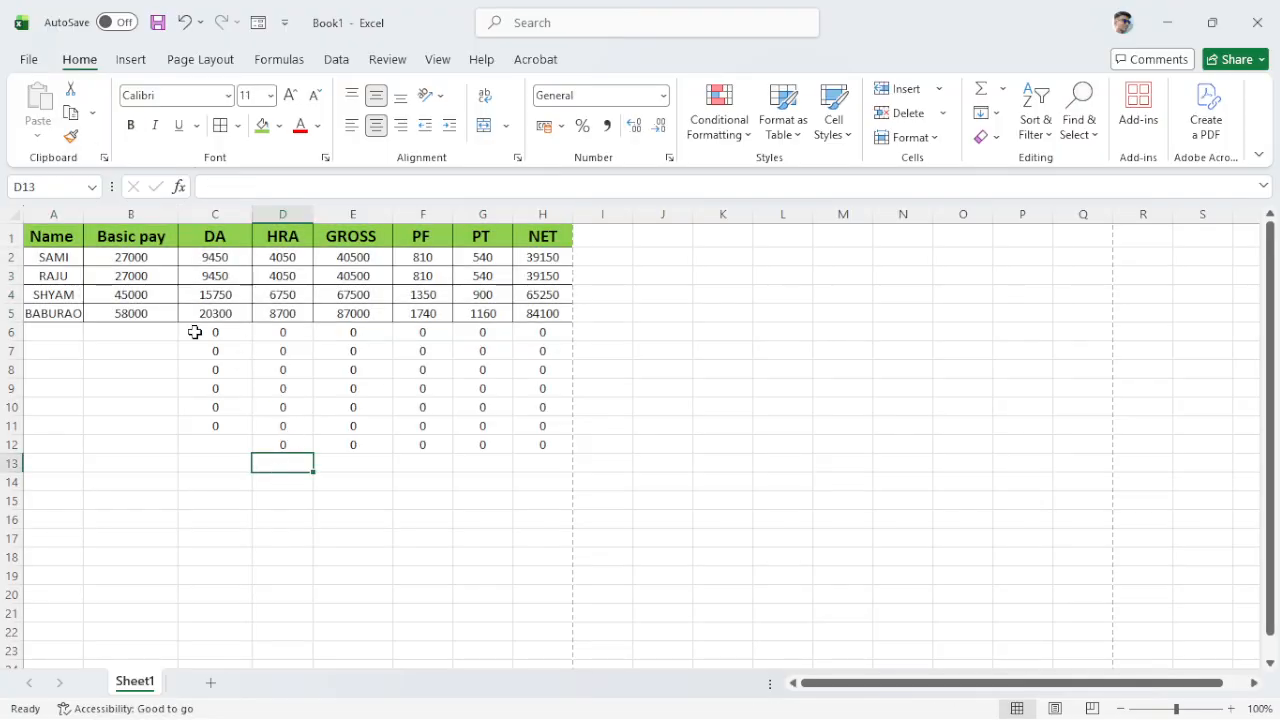
left_click_drag(200, 332, 523, 449)
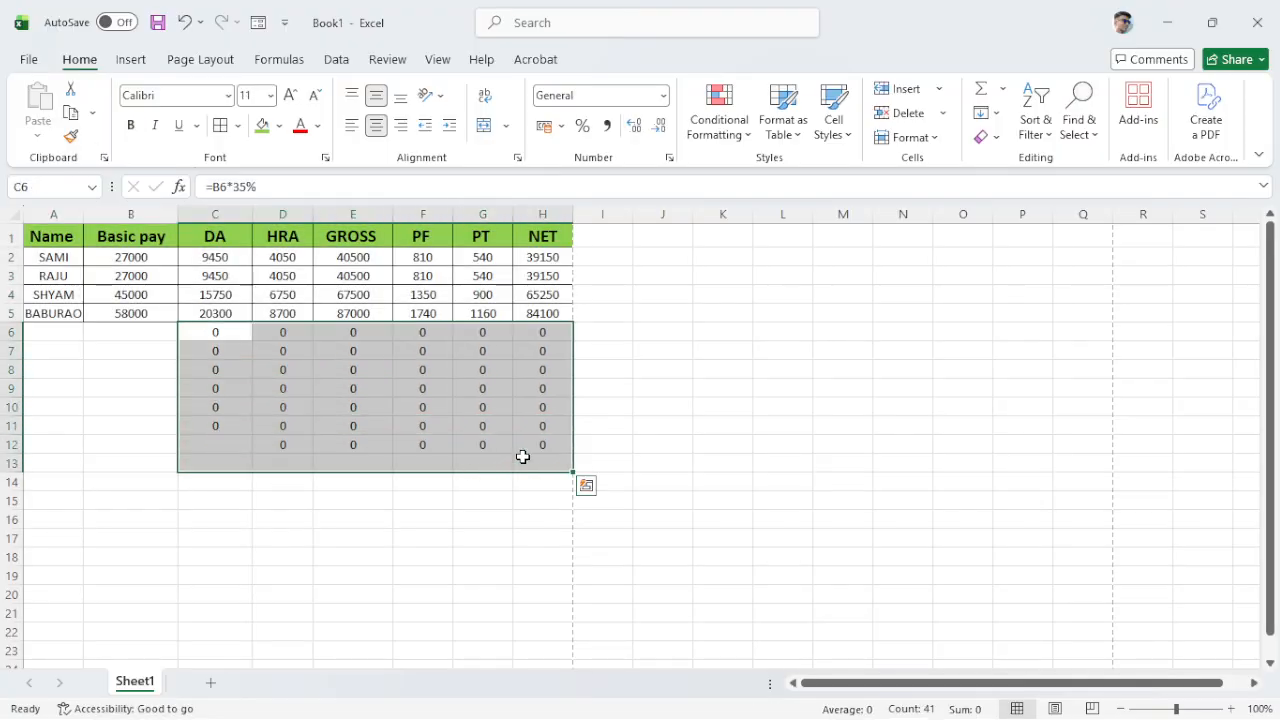
key("BackSpace")
left_click(249, 598)
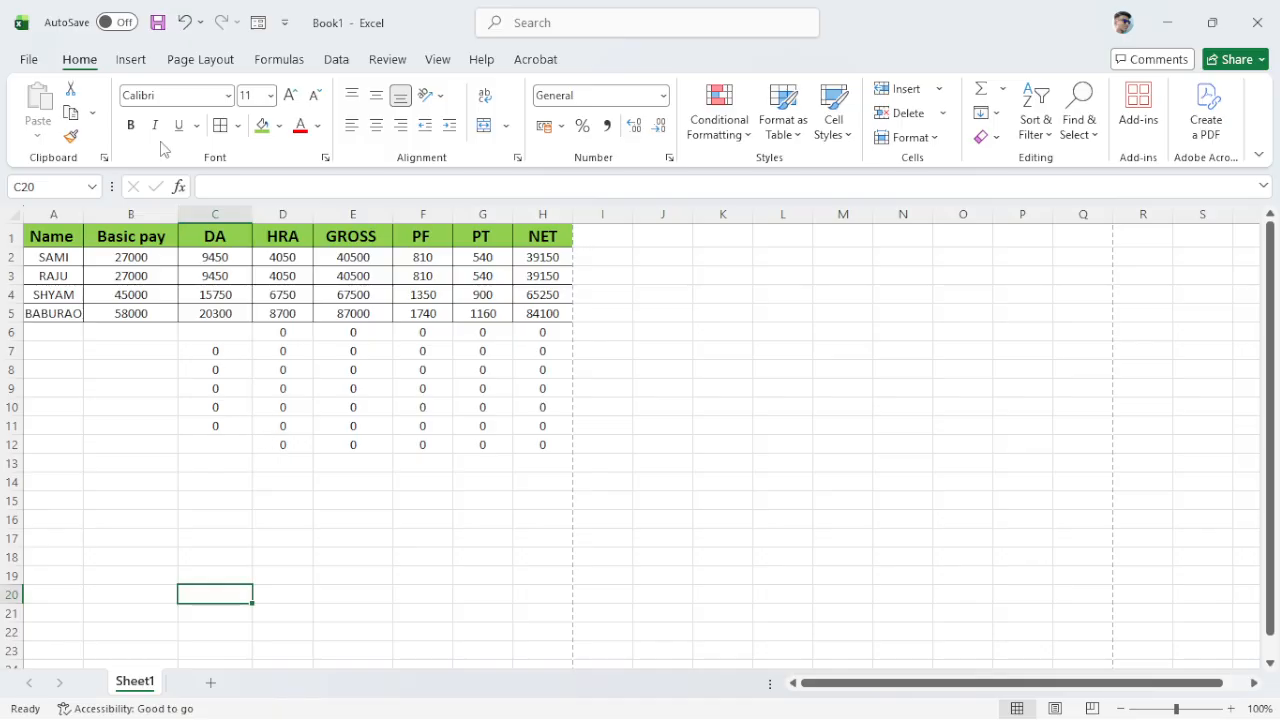
Select the salary table A1:H5 and start saving a copy on this PC with PDF as the file type.
left_click_drag(45, 242, 534, 314)
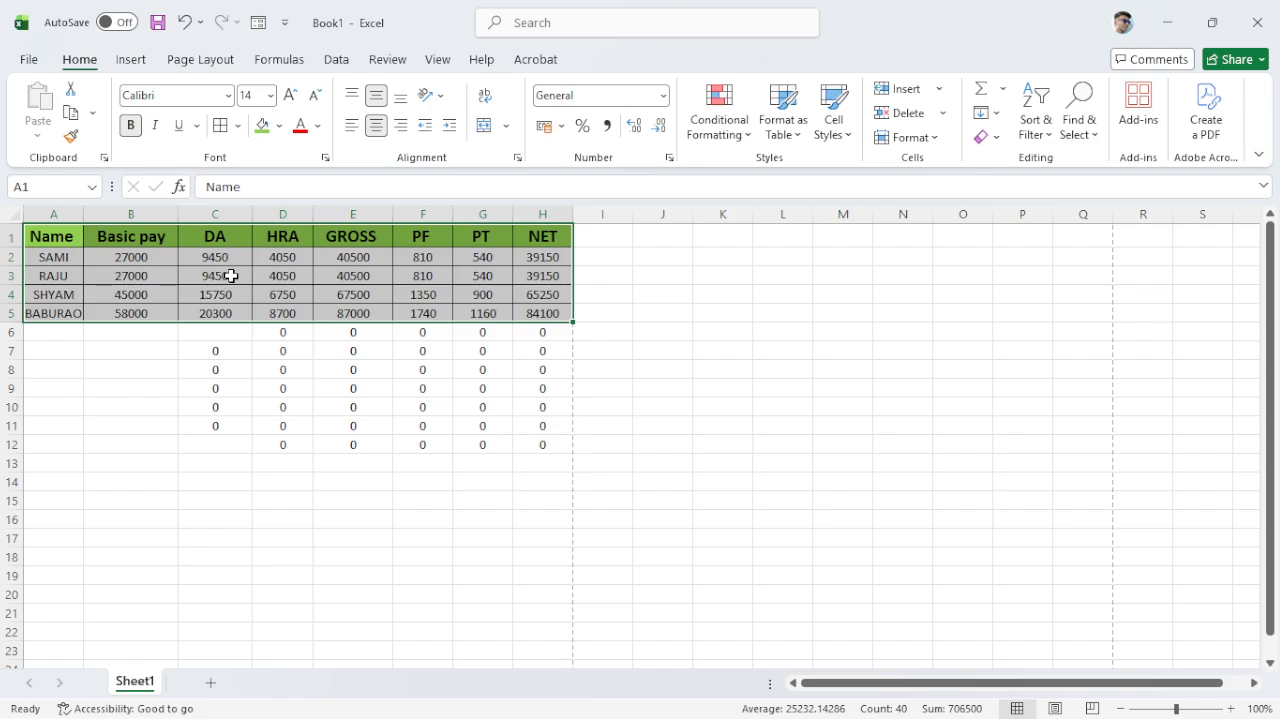
left_click(31, 60)
left_click(85, 316)
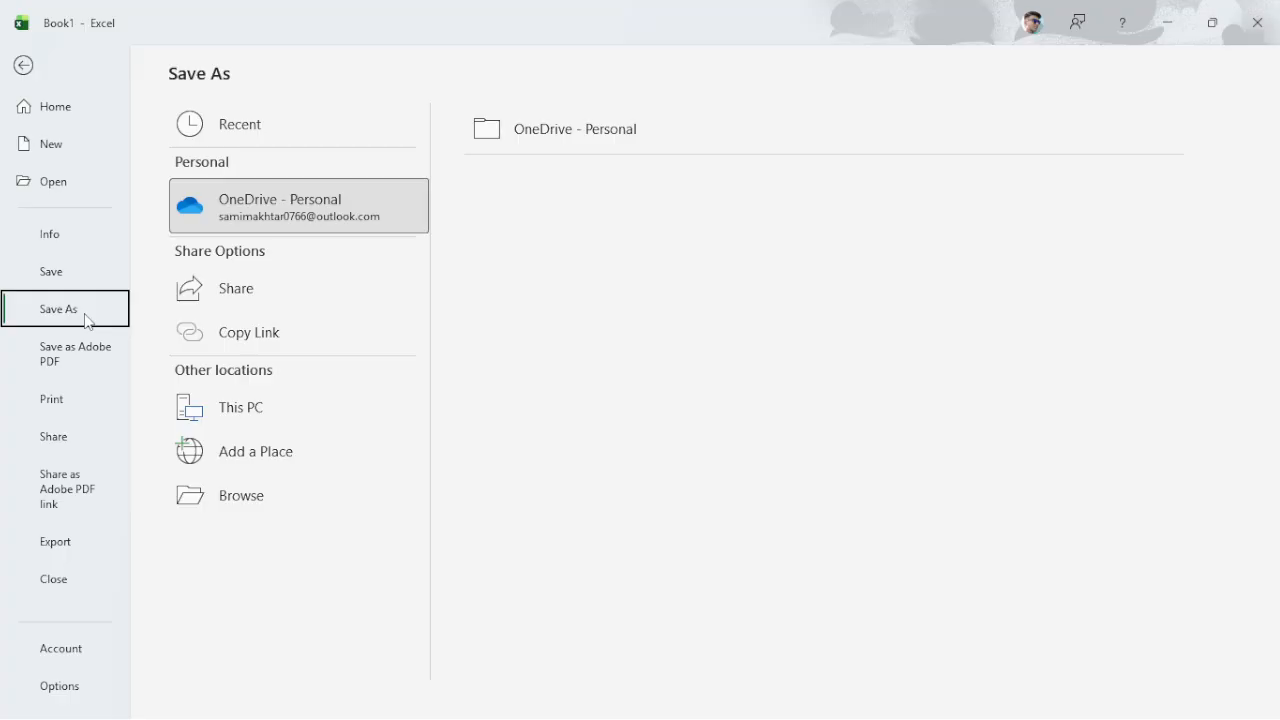
left_click(252, 398)
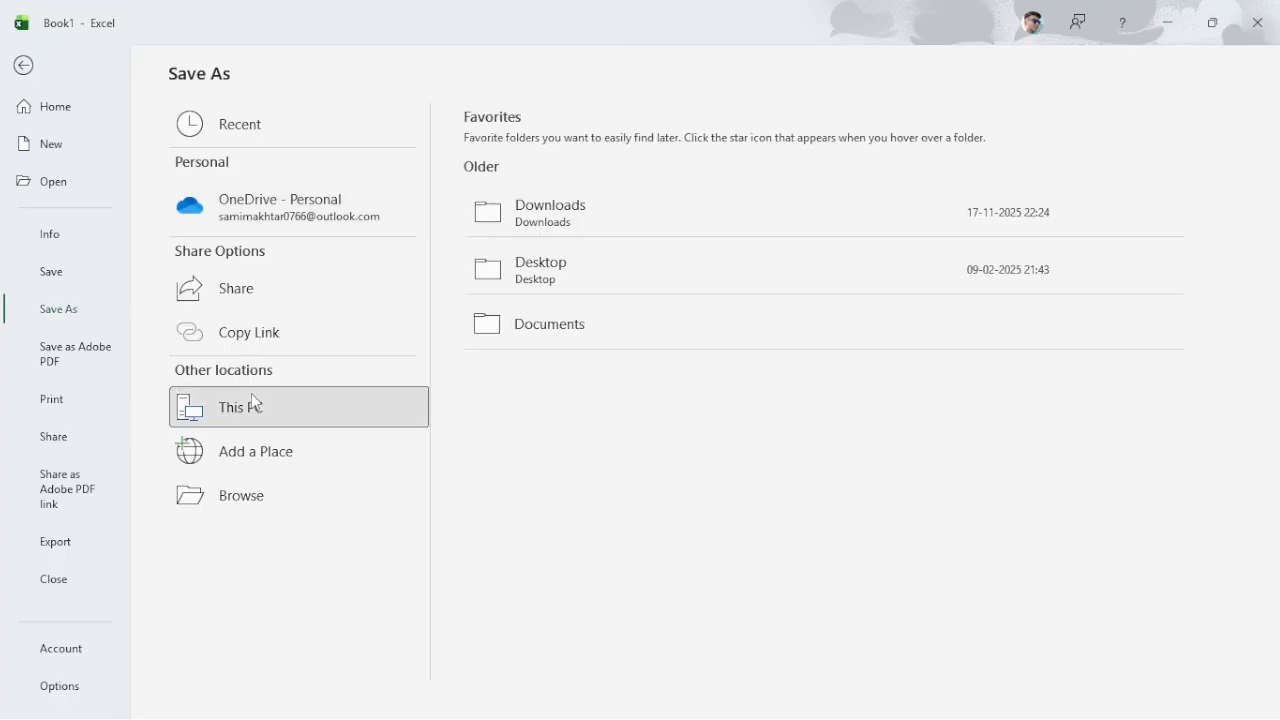
left_click(251, 397)
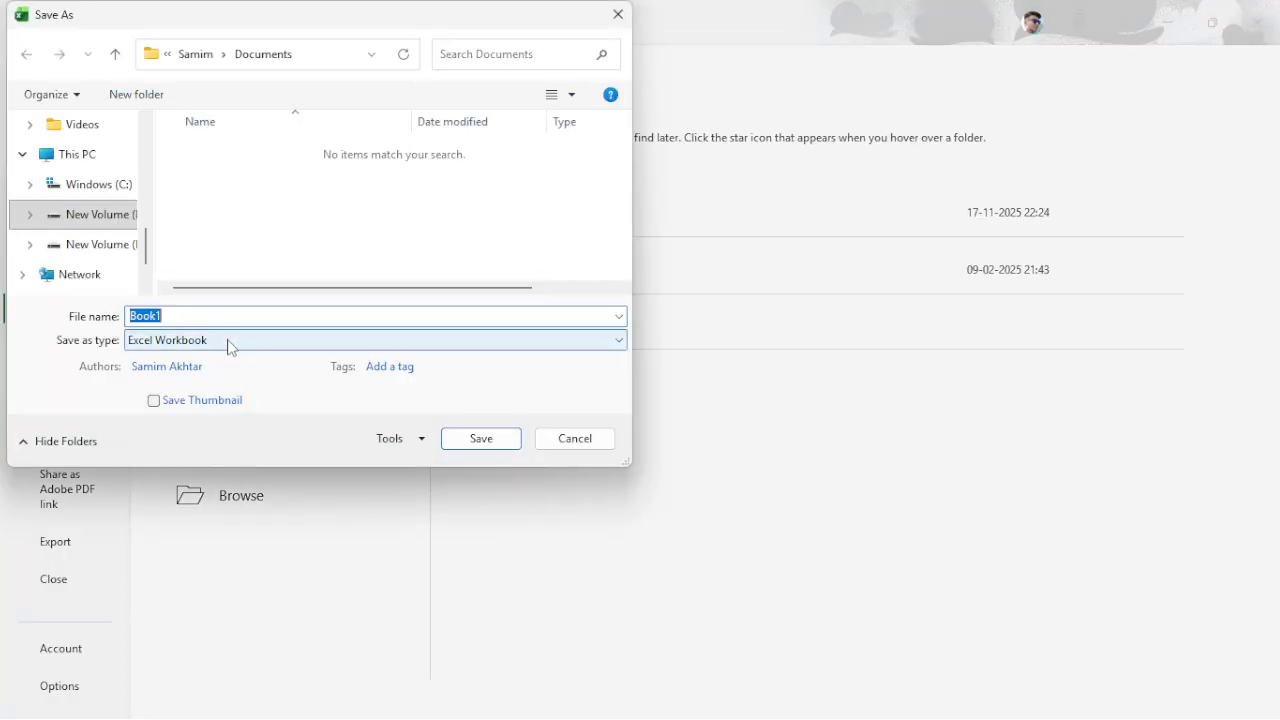
left_click(229, 341)
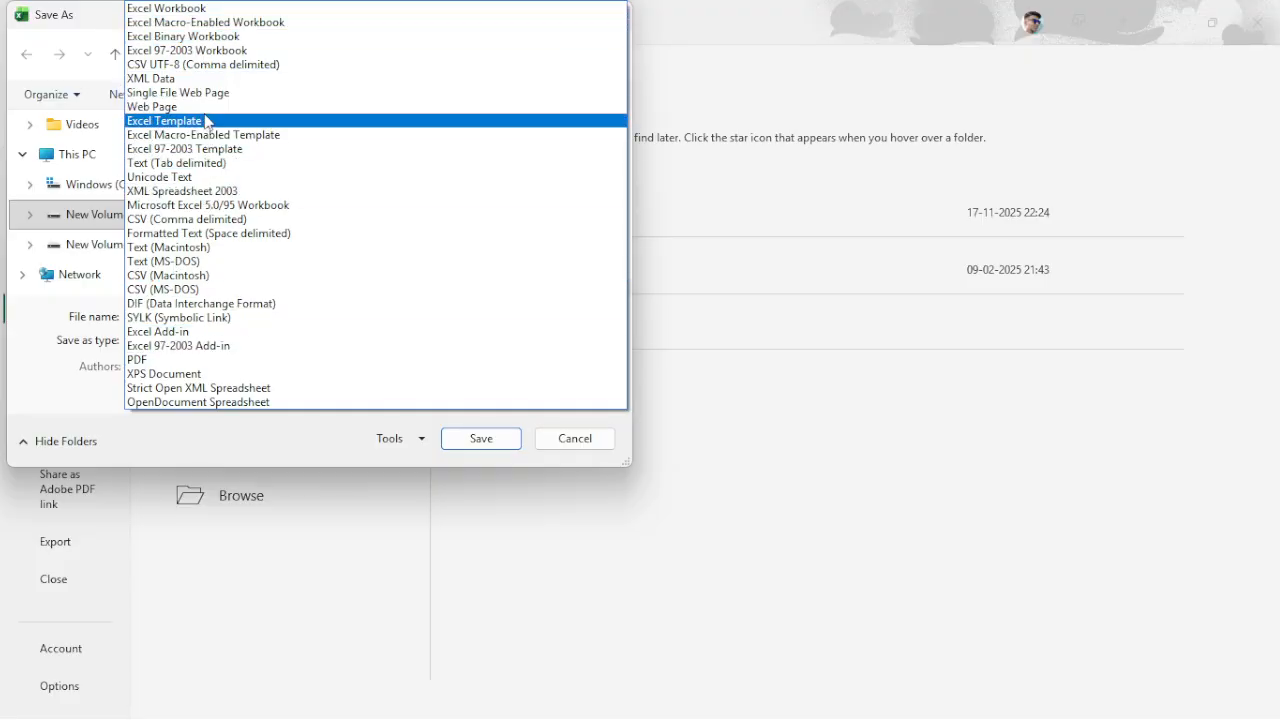
left_click(165, 359)
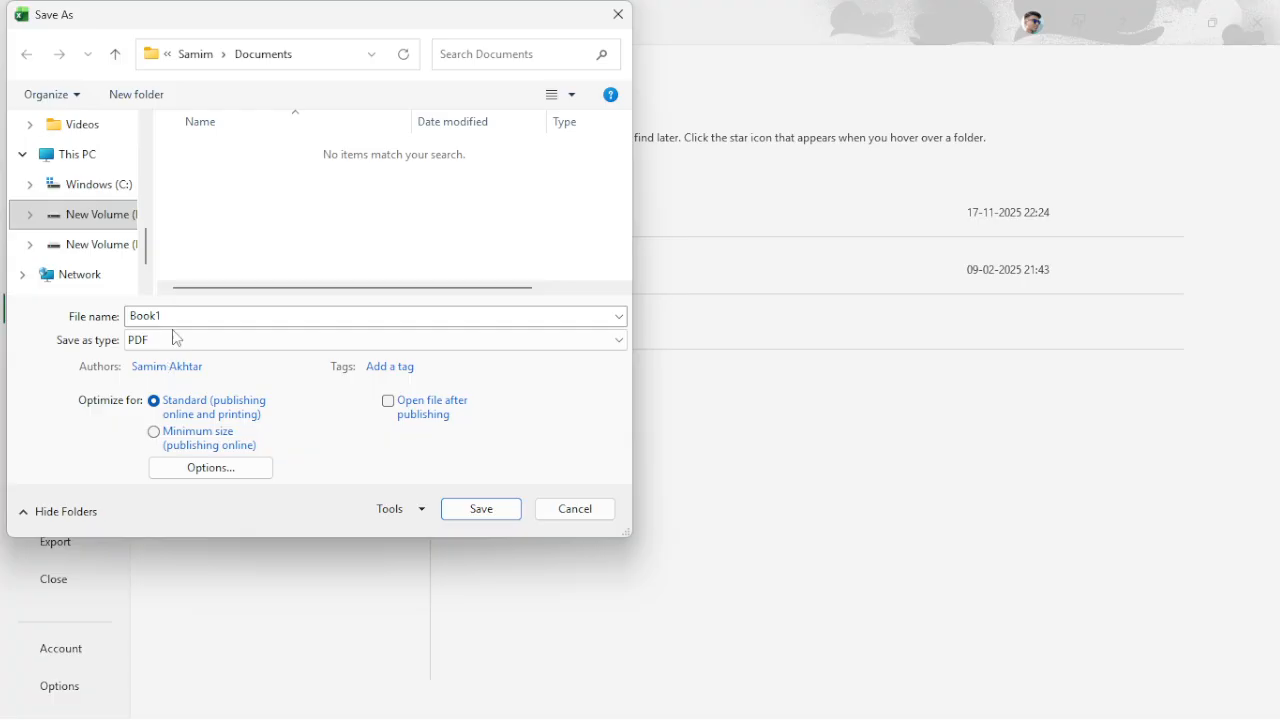
Save the PDF as Book1 in the Desktop folder of the New Volume drive.
left_click(224, 315)
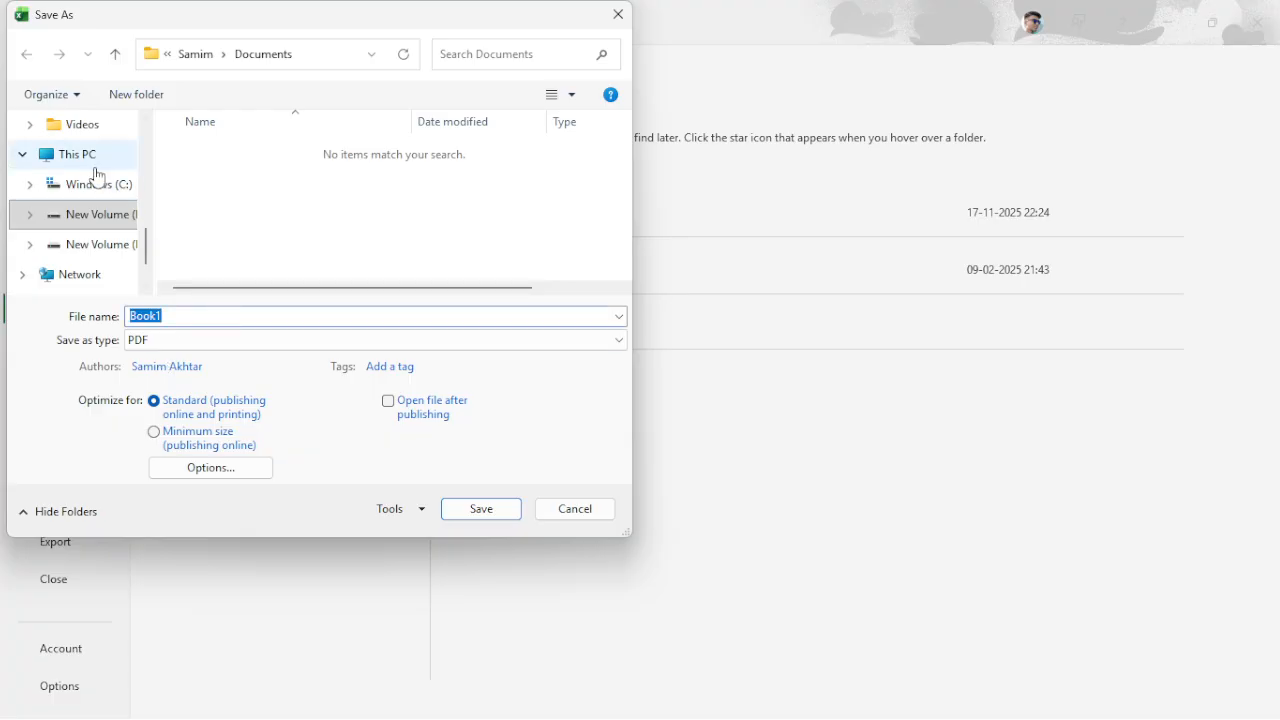
left_click(30, 214)
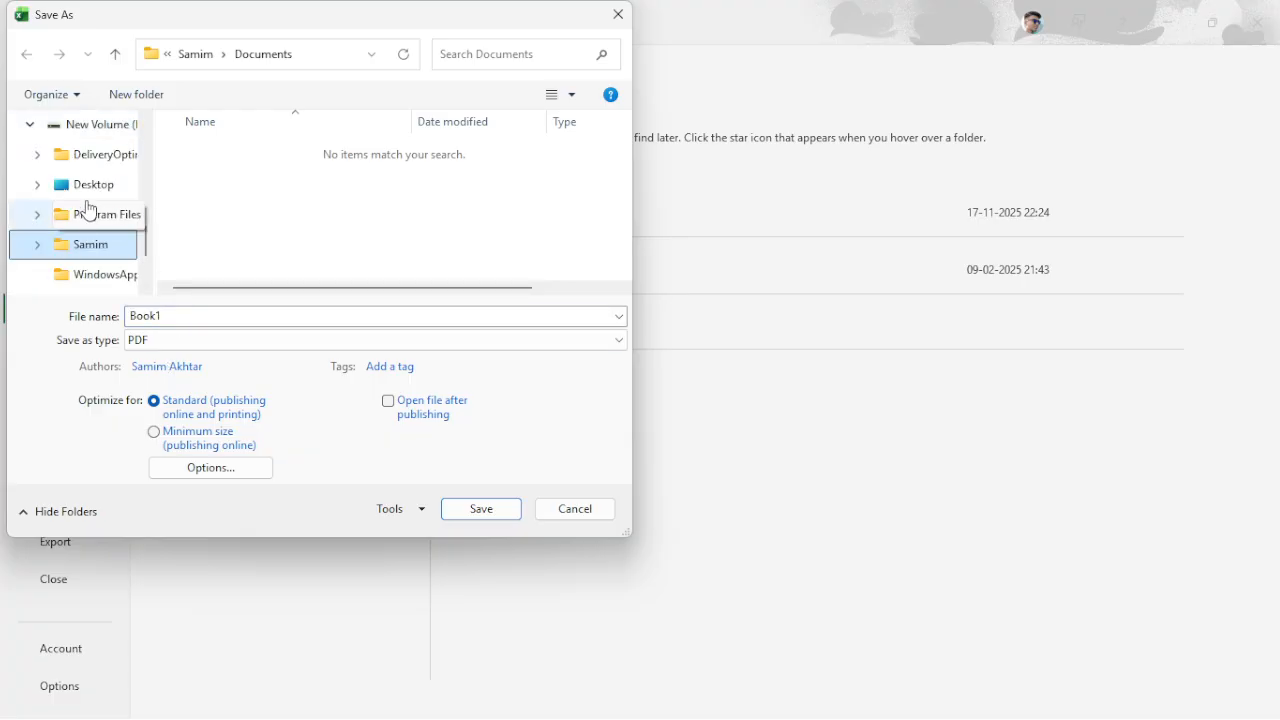
left_click(96, 188)
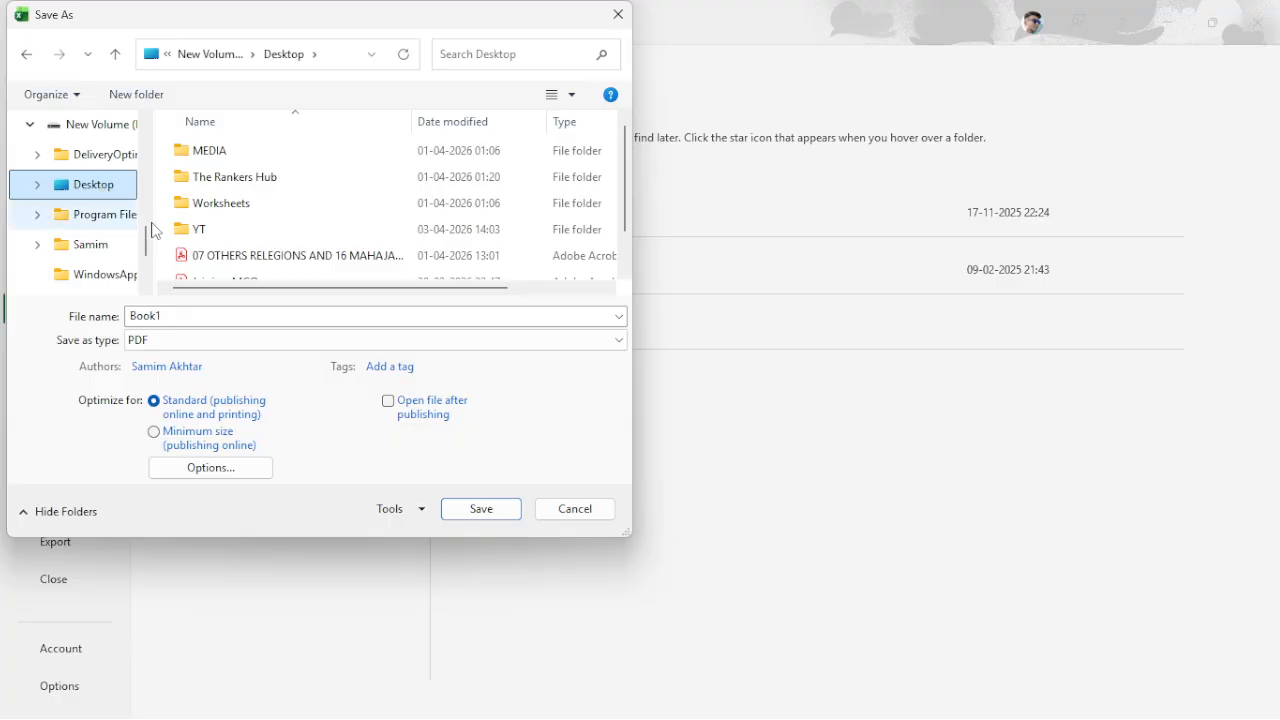
left_click(481, 509)
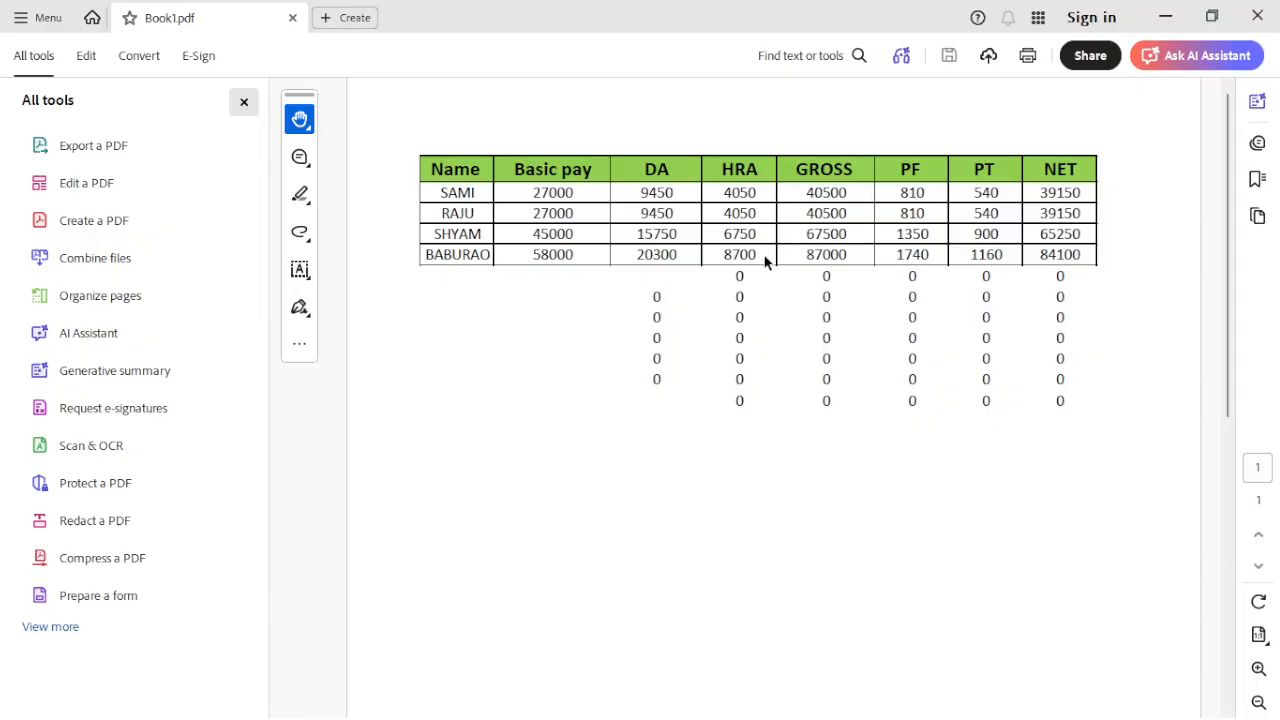
Examine the salary table in the exported Book1.pdf in Adobe Acrobat, then close the PDF and return to Excel.
left_click(240, 103)
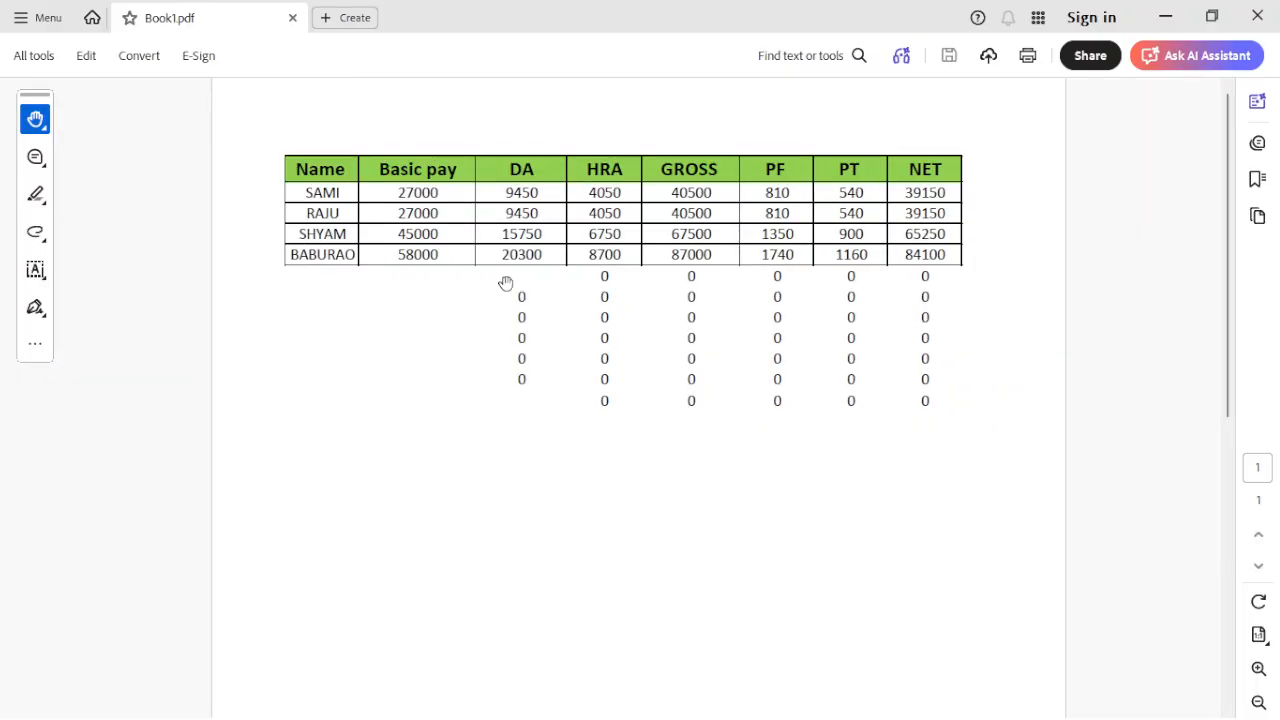
scroll(676, 220, "up", 2)
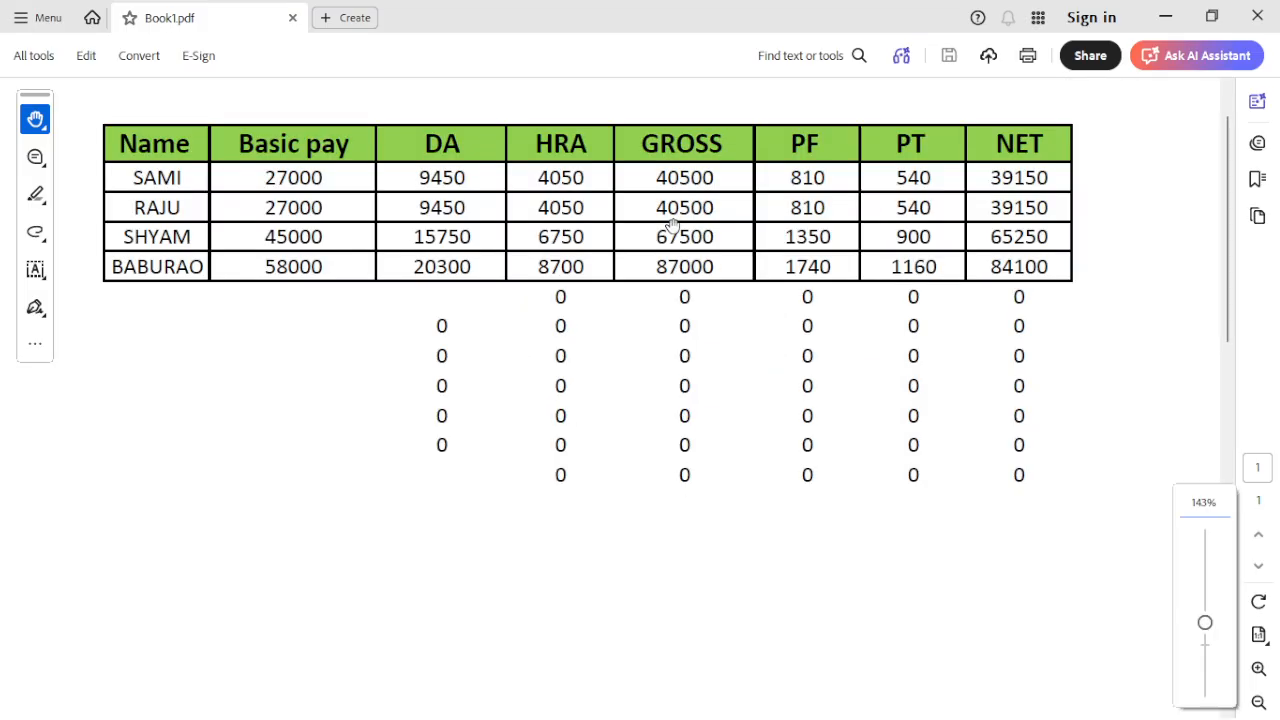
scroll(674, 226, "down", 1)
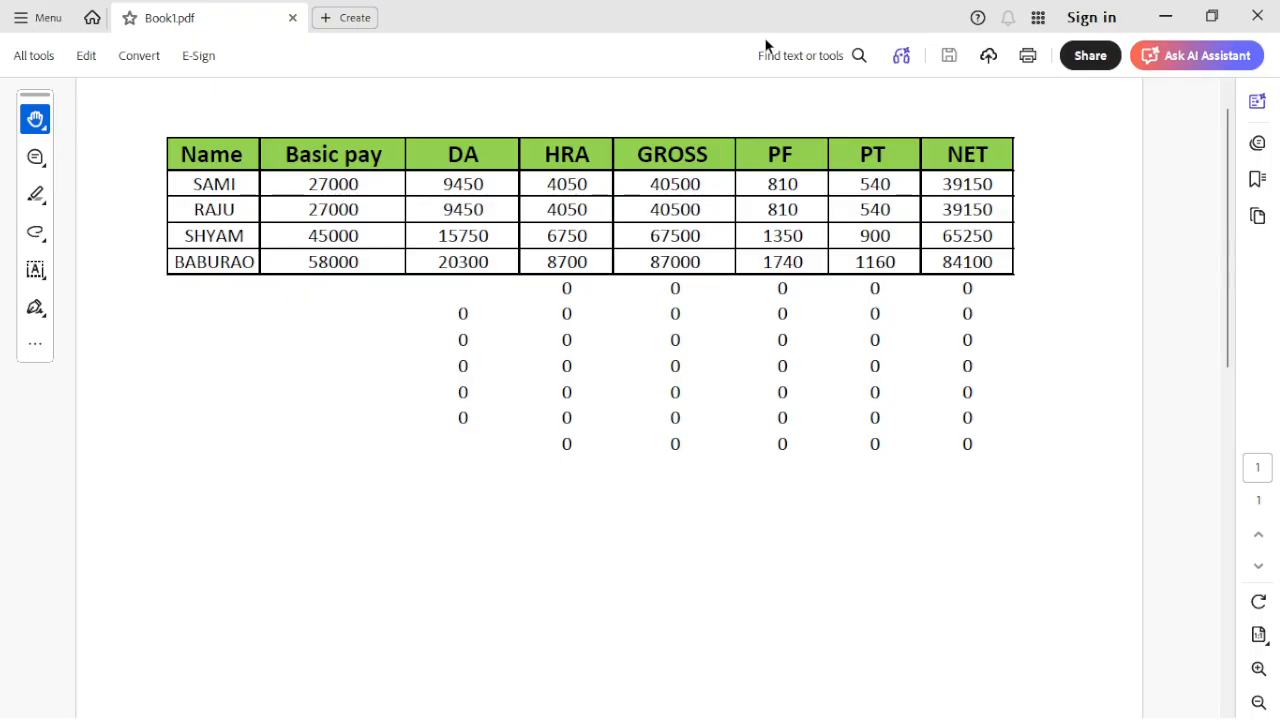
left_click(1256, 10)
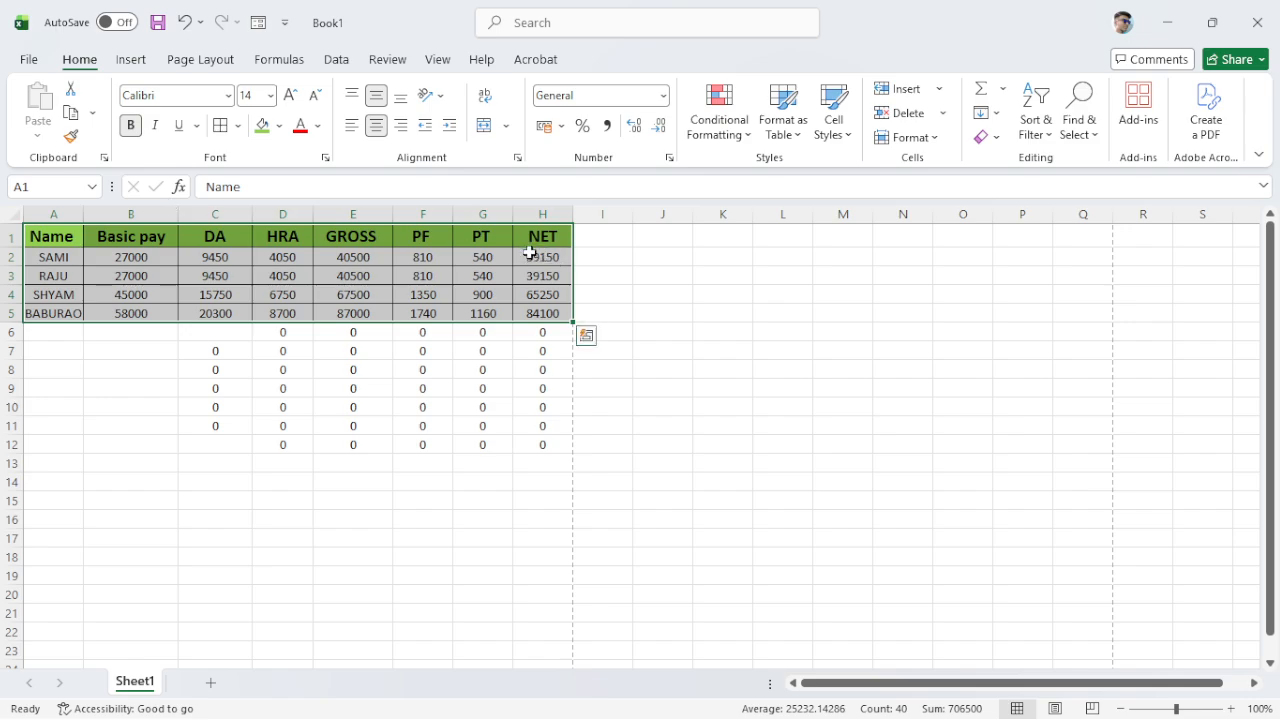
Sort the employee rows by NET pay in H2:H5 from largest to smallest, expanding the selection to the adjacent columns.
left_click_drag(530, 253, 560, 312)
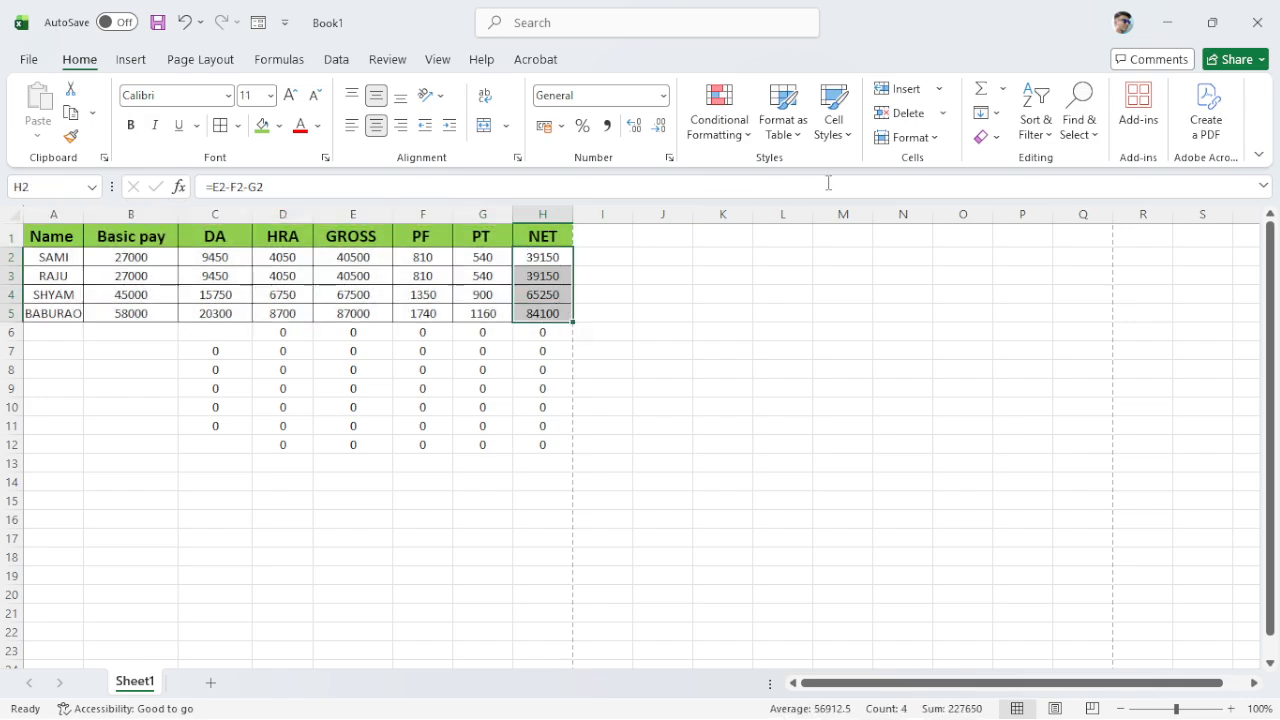
left_click(1033, 140)
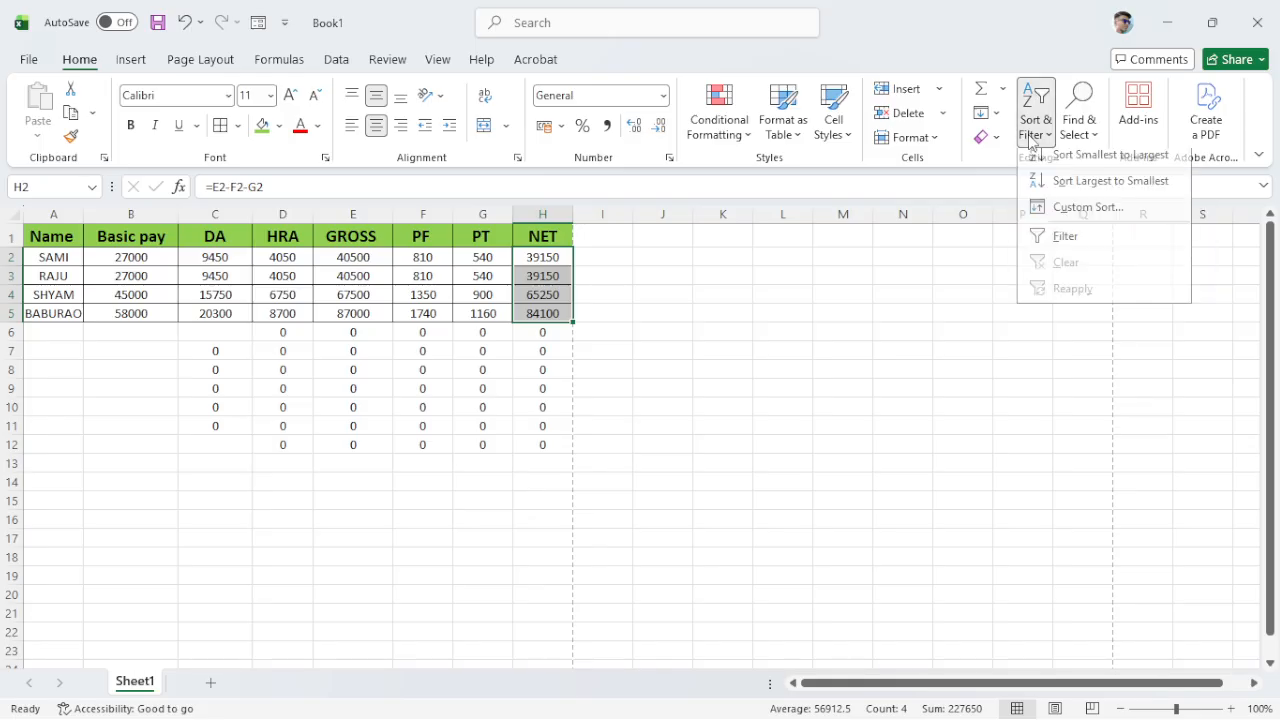
left_click(1110, 189)
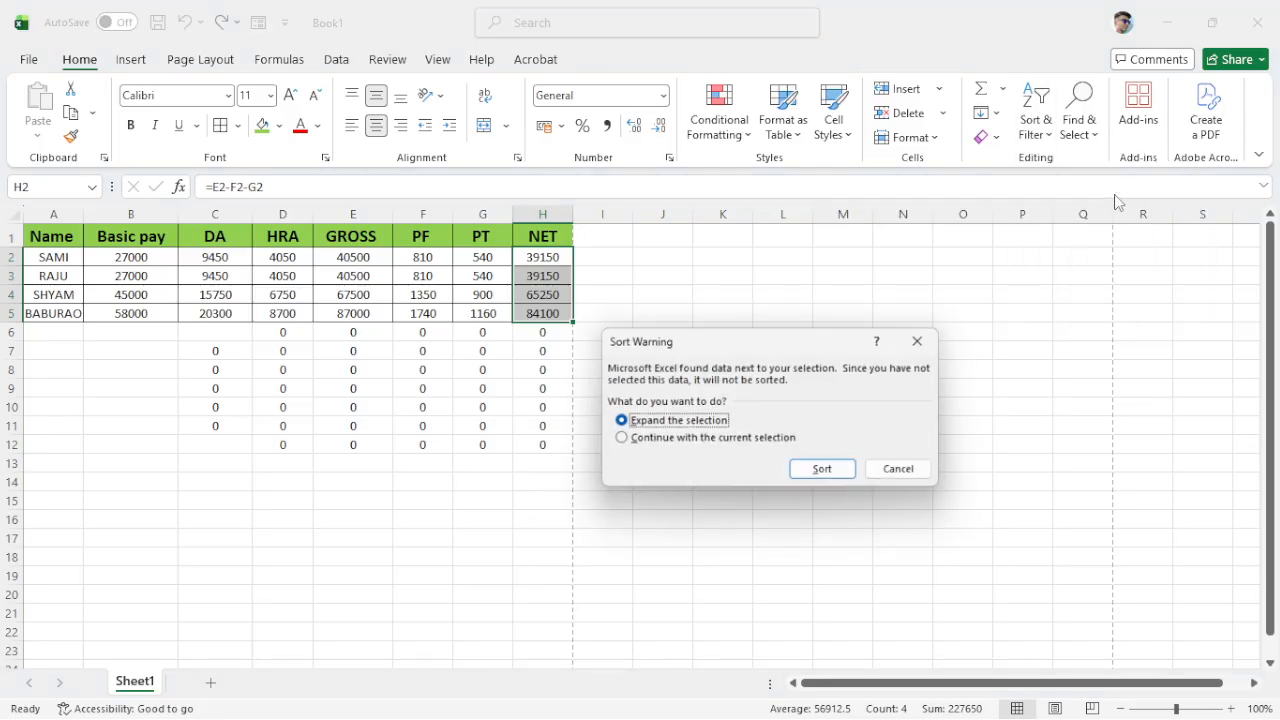
left_click(826, 473)
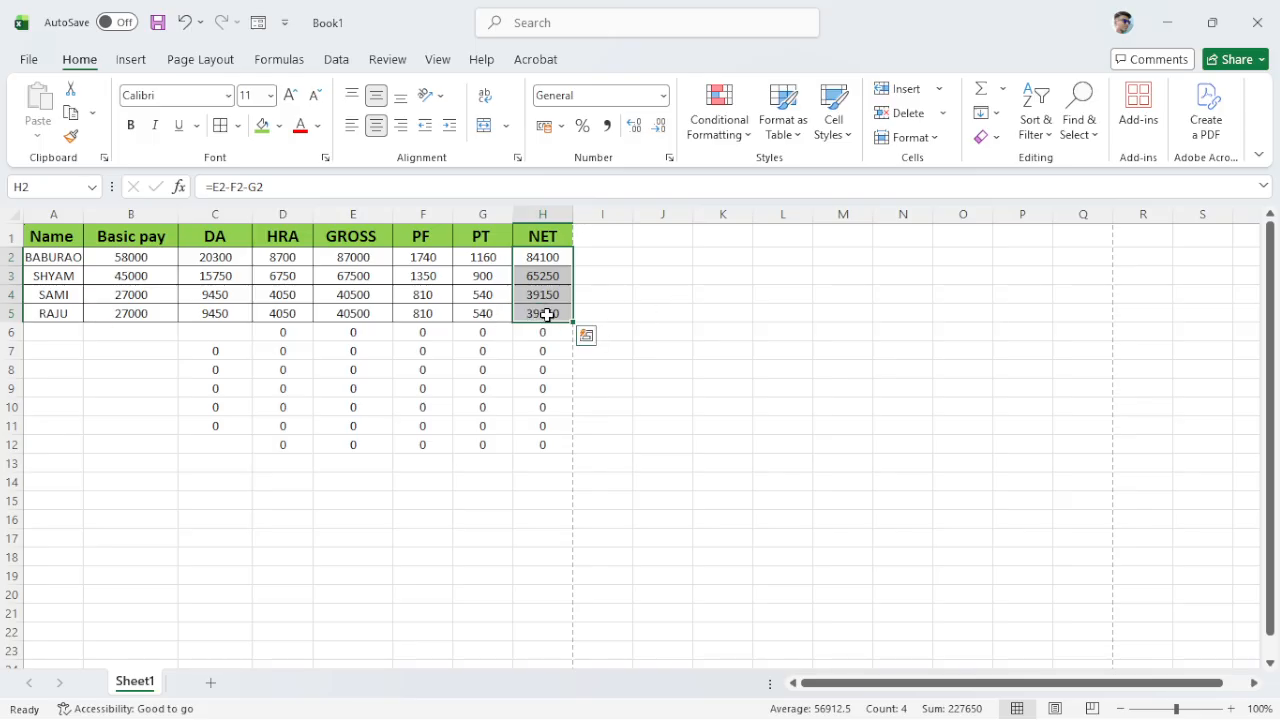
left_click(638, 291)
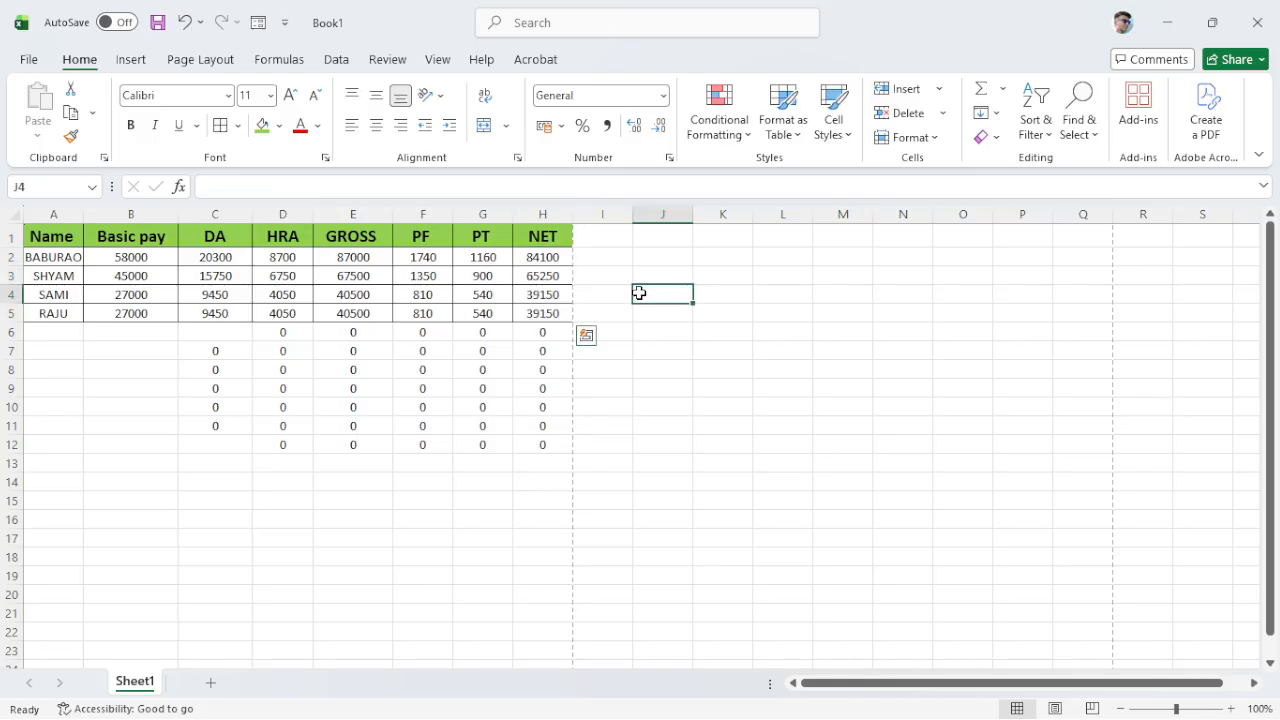